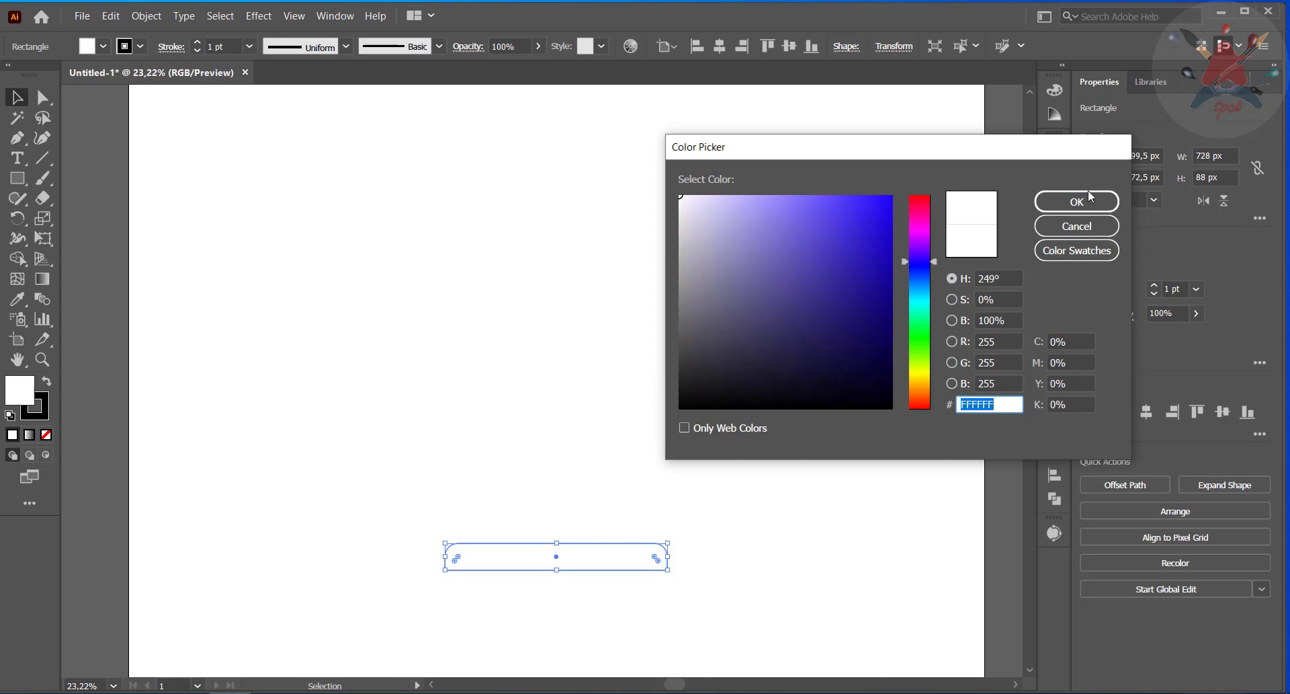
Step: Fill the wide rounded base rectangle with a dark navy blue, starting from the RGB Blue swatch
left_click(1088, 198)
double_click(503, 567)
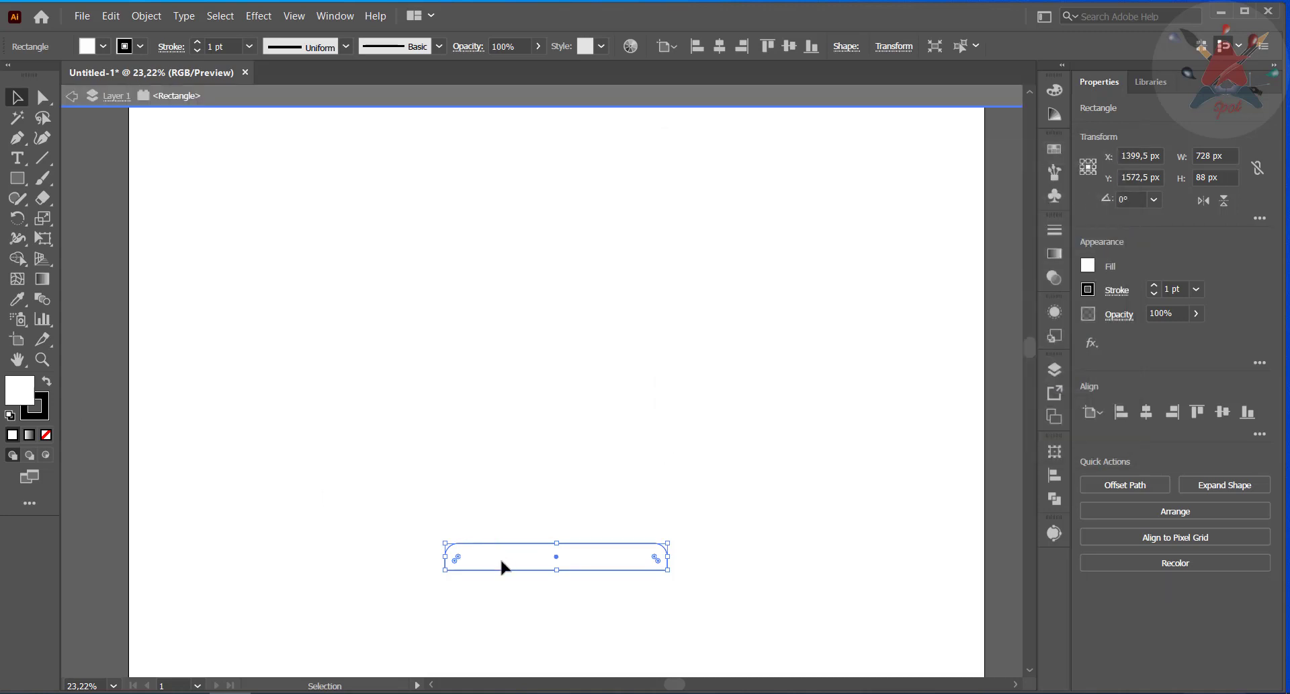
left_click(72, 96)
left_click(1088, 266)
left_click(999, 326)
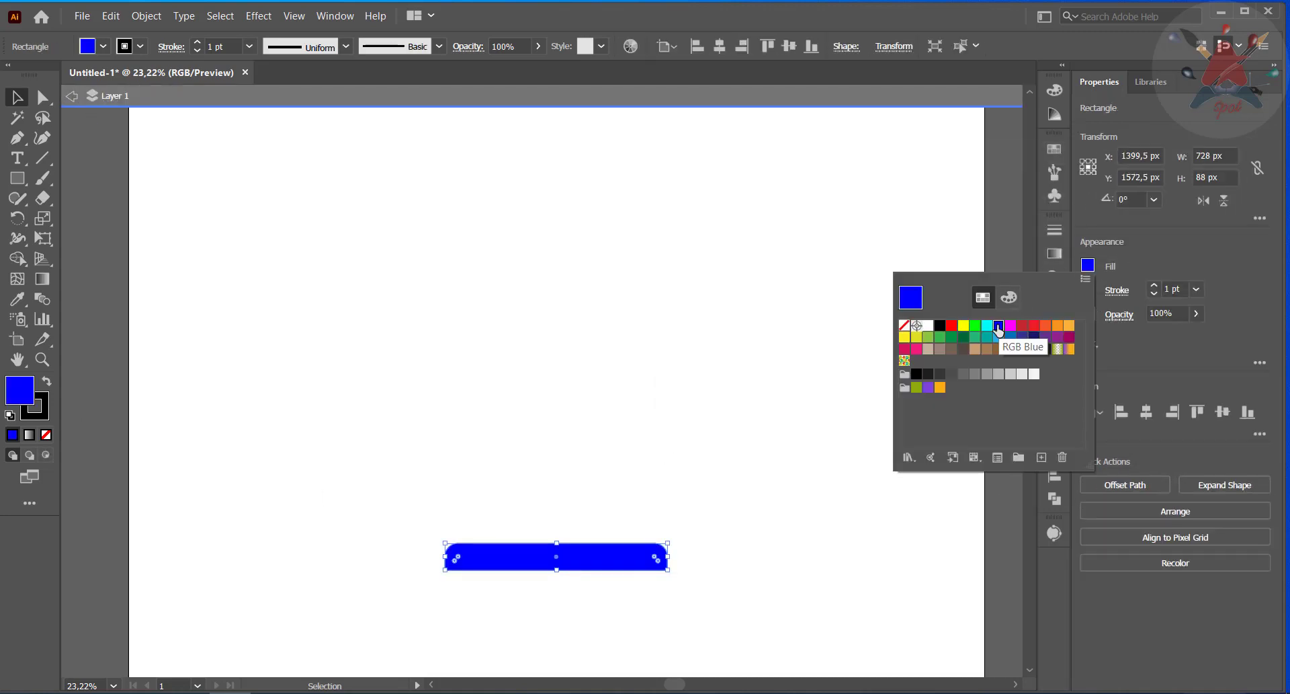
double_click(18, 401)
left_click_drag(843, 260, 844, 277)
left_click(1109, 203)
left_click(707, 391)
left_click(624, 547)
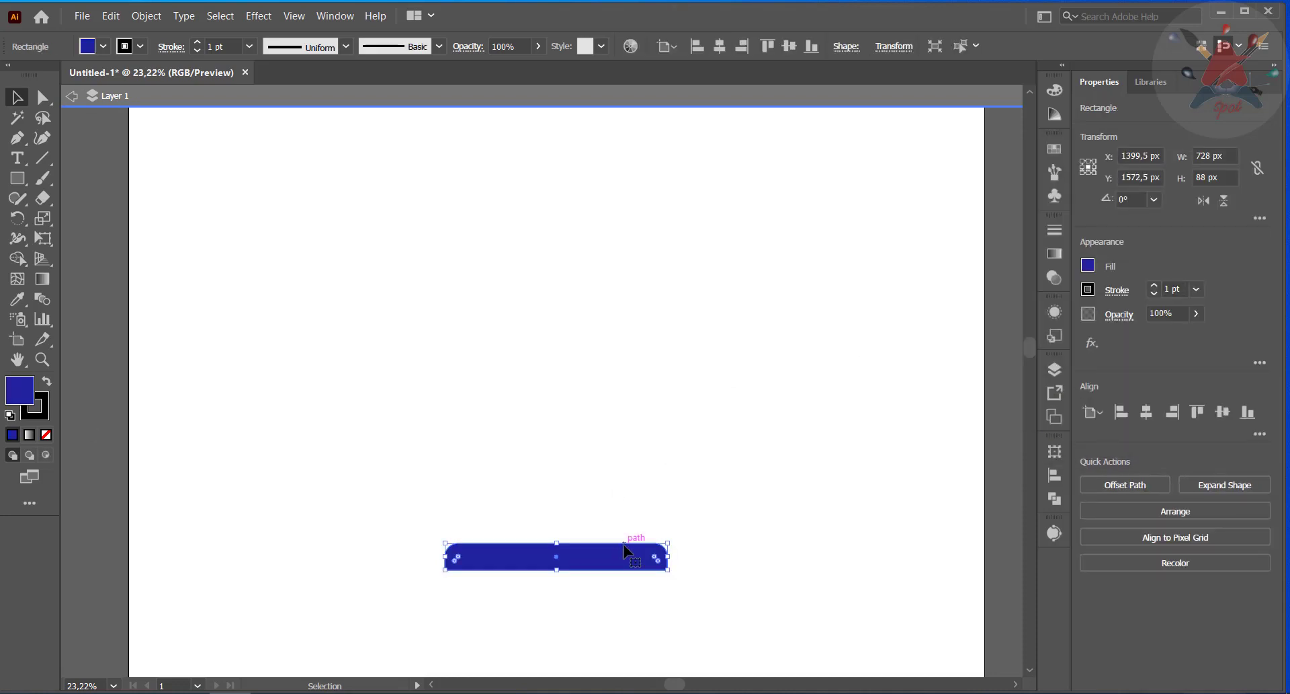
Step: Draw a narrow upright rectangle about 55 by 301 px standing on the base and shift it to the base's middle
left_click_drag(18, 178, 67, 176)
mouse_move(534, 451)
left_mouse_down()
mouse_move(556, 458)
mouse_move(551, 543)
left_mouse_up()
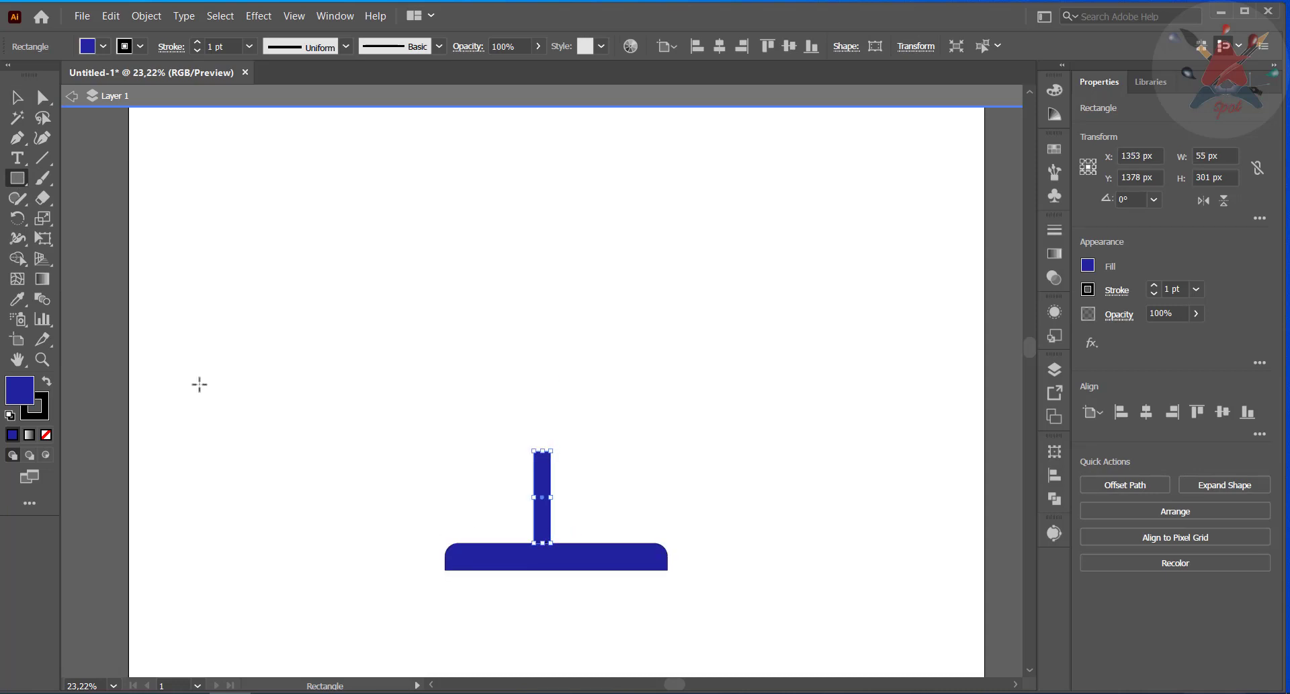
left_click(16, 96)
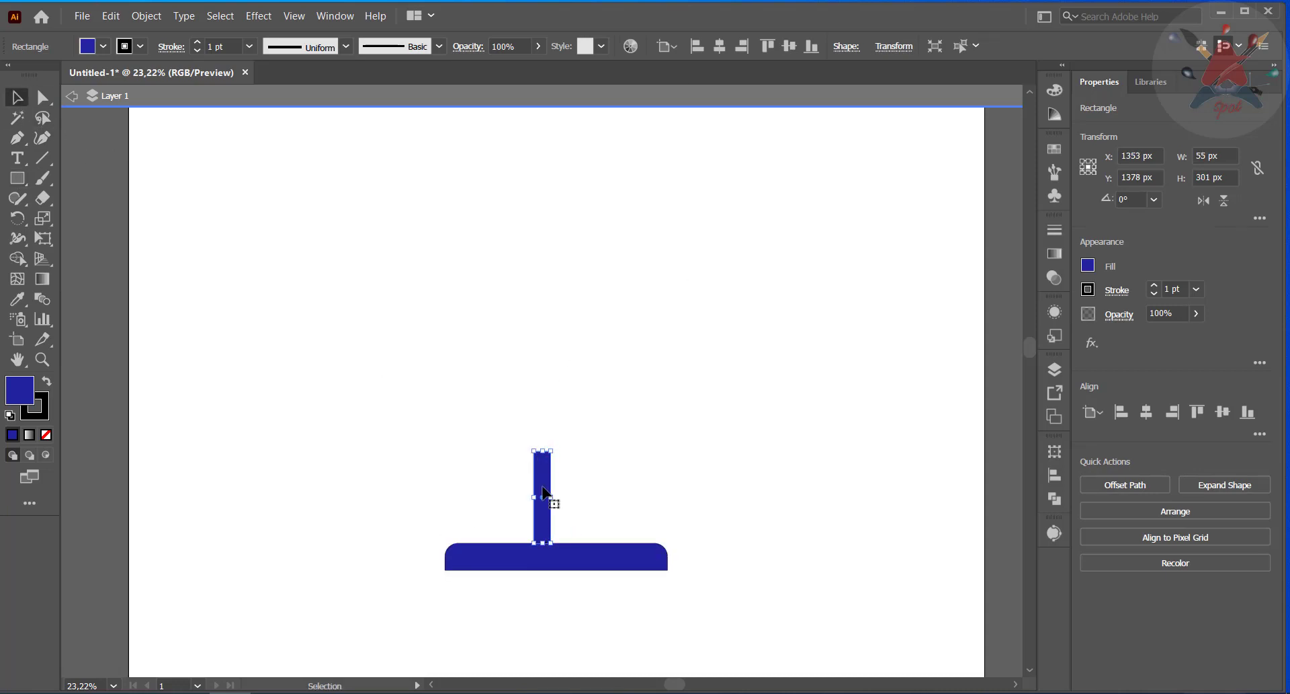
left_click_drag(545, 492, 554, 493)
left_click(469, 464)
Step: Add a navy block on top of the post and a square of about 121 px filled RGB Blue over its left part
left_click_drag(18, 178, 67, 176)
mouse_move(524, 424)
left_mouse_down()
mouse_move(560, 450)
mouse_move(512, 414)
left_mouse_up()
key("v")
left_click(475, 437)
left_click(541, 437)
mouse_move(525, 438)
left_mouse_down()
mouse_move(563, 438)
mouse_move(511, 433)
left_mouse_up()
left_click(1088, 266)
left_click(998, 323)
left_click(581, 285)
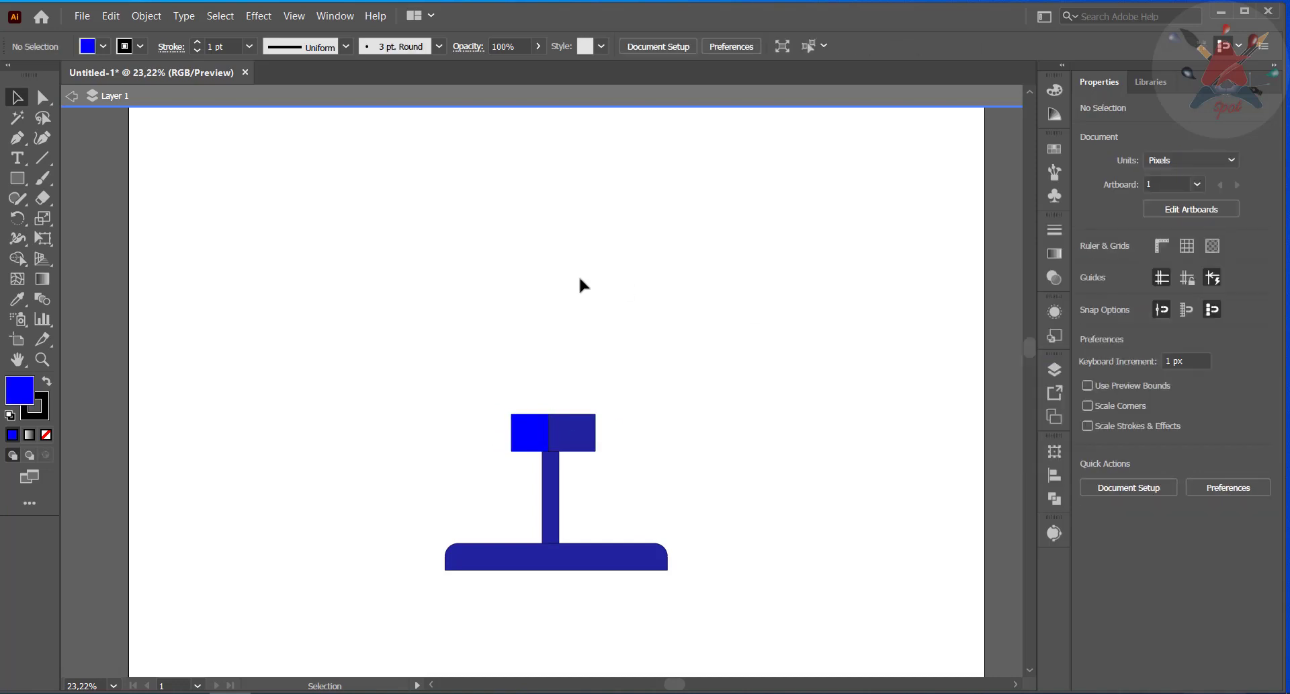
Step: Apply a linear gradient to the small square, sampling the adjoining block's navy for the end stop
left_click(532, 432)
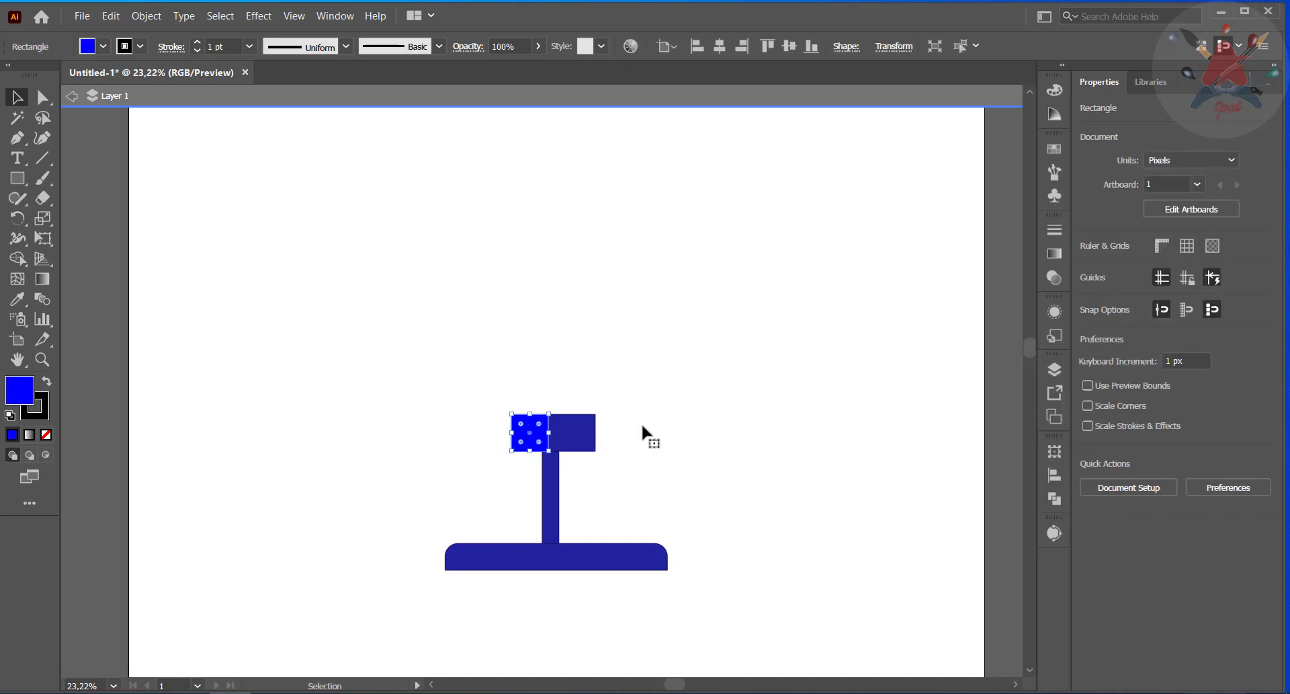
left_click(1055, 258)
left_click(937, 370)
left_click(1004, 381)
left_click(861, 411)
left_click(587, 426)
Step: Set the small square's gradient start stop to RGB Blue and move it to about 68.9%
left_click(856, 360)
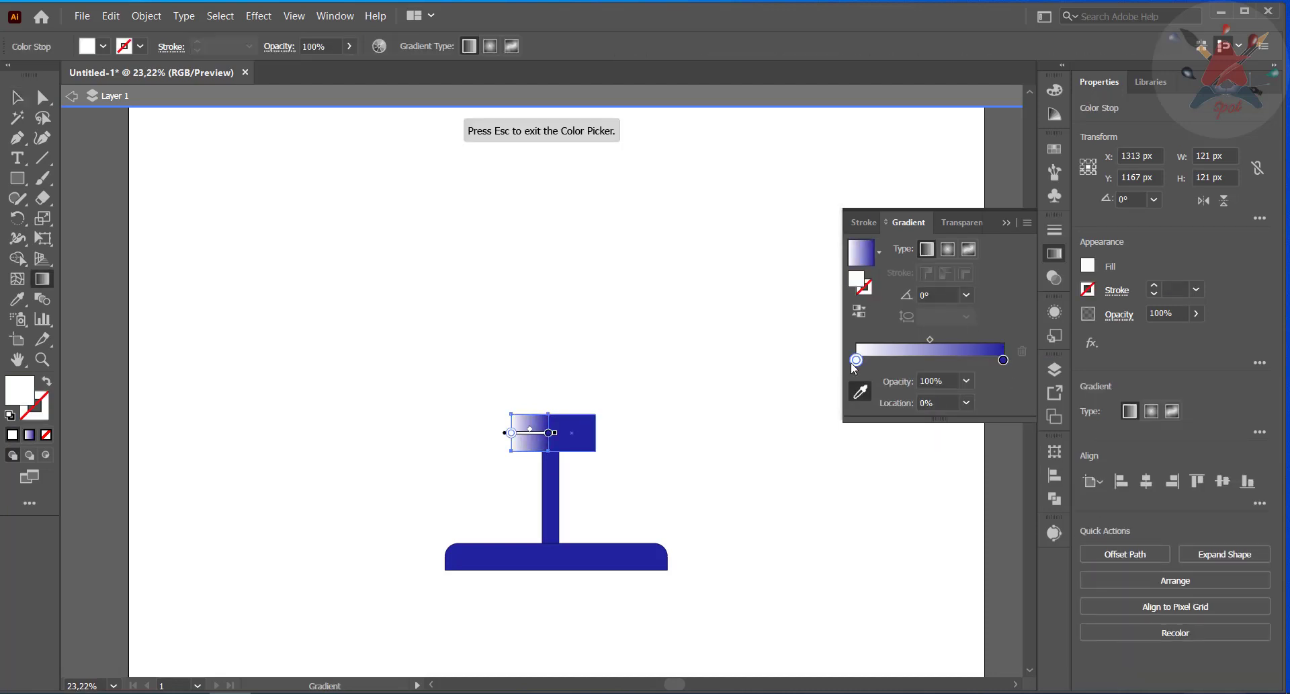
key("Escape")
double_click(856, 361)
left_click(861, 408)
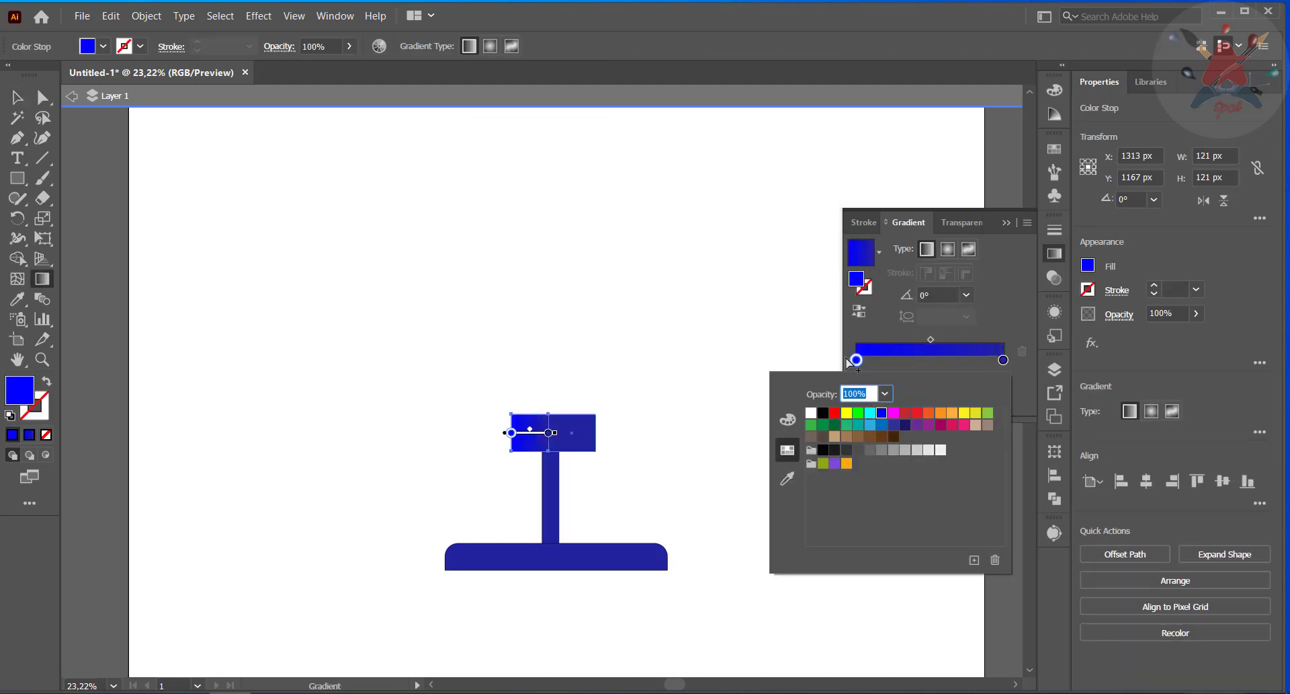
left_click_drag(856, 359, 957, 359)
left_click(18, 99)
left_click(514, 183)
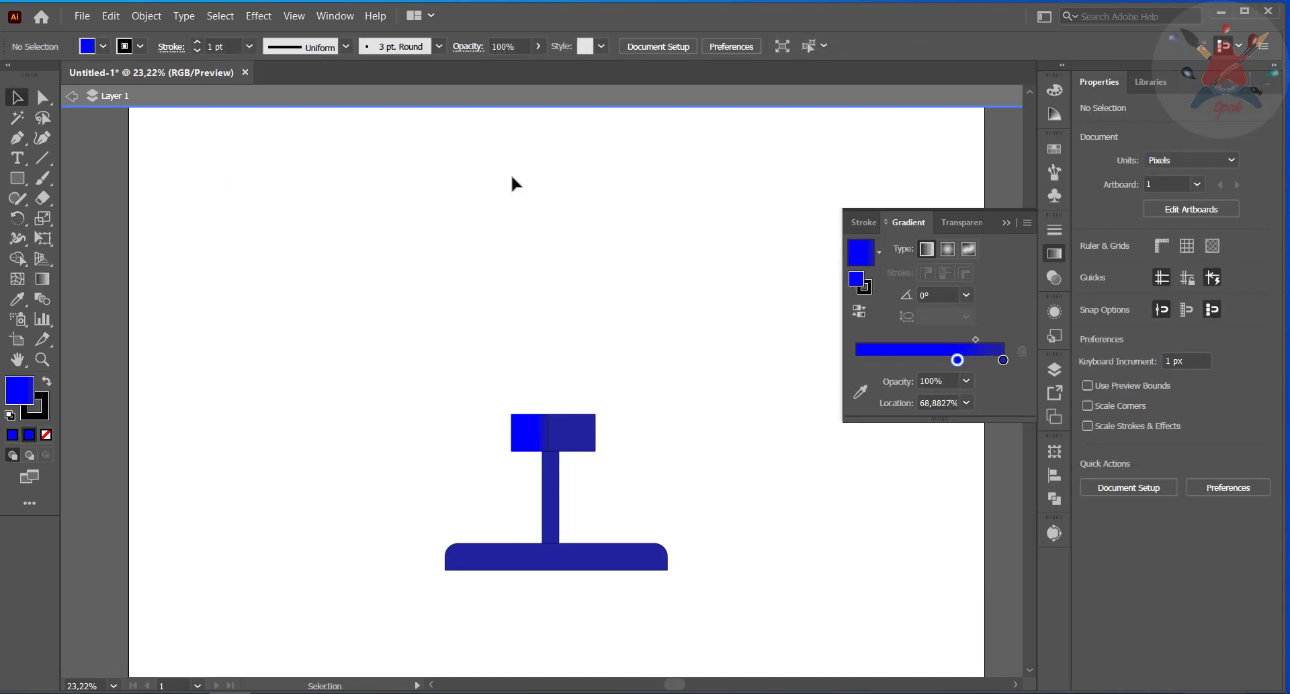
Step: Set the small square's gradient angle to -45° and move its bright blue stop to about 48.3%
left_click(530, 432)
left_click(967, 314)
left_click(985, 444)
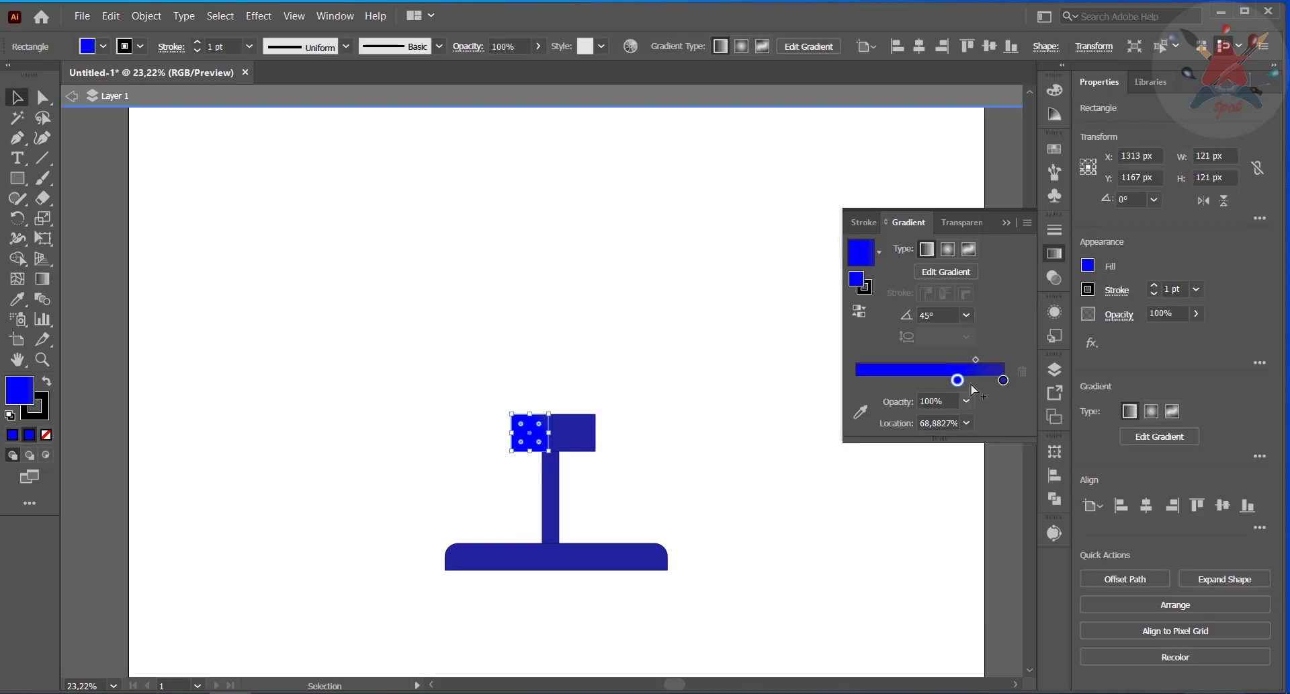
left_click(966, 314)
left_click(1006, 526)
left_click_drag(956, 378, 943, 379)
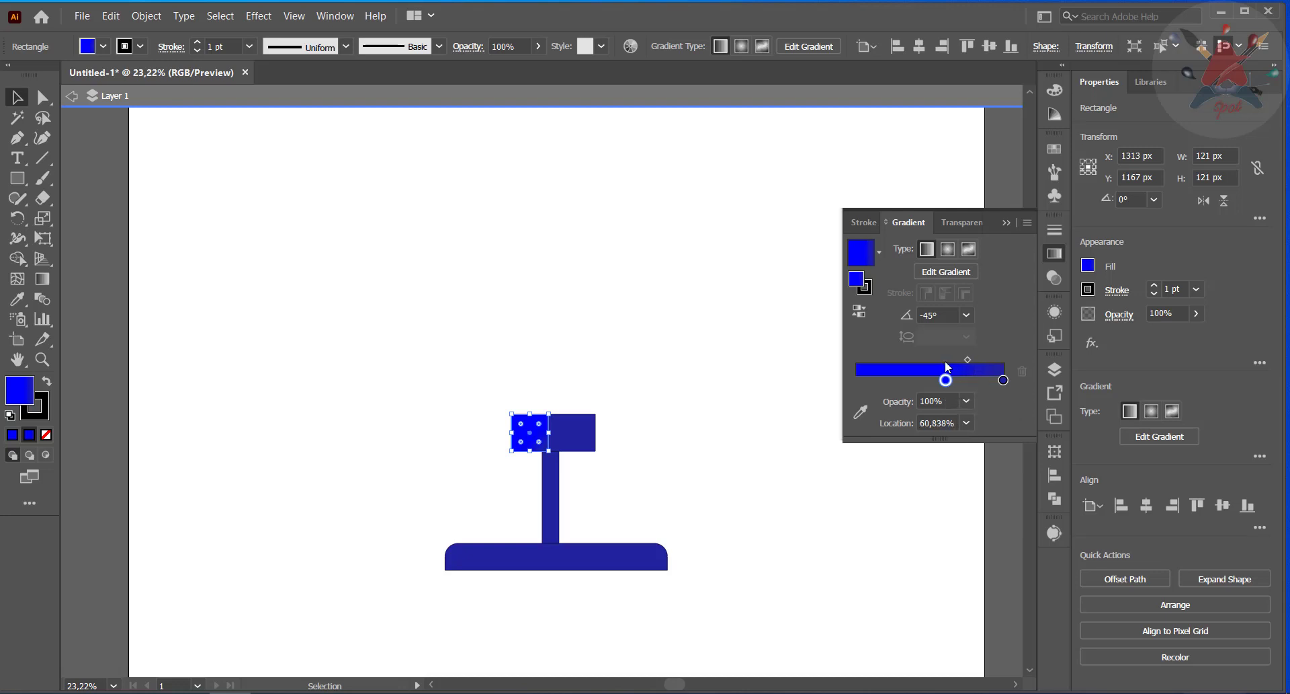
left_click(620, 309)
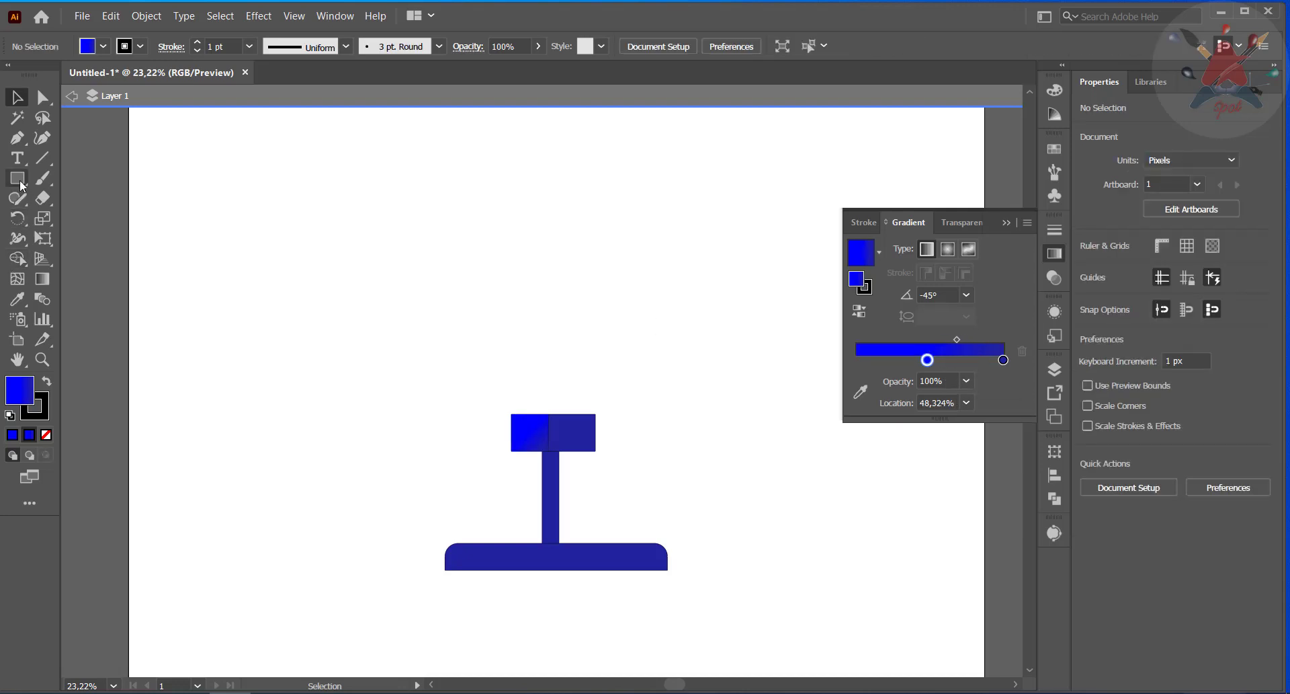
Step: Draw a horizontal rounded rectangle on top of the block as the seat and enlarge it to about 713 by 86 px
left_click_drag(21, 186, 128, 198)
left_click_drag(454, 392, 645, 414)
left_click(17, 98)
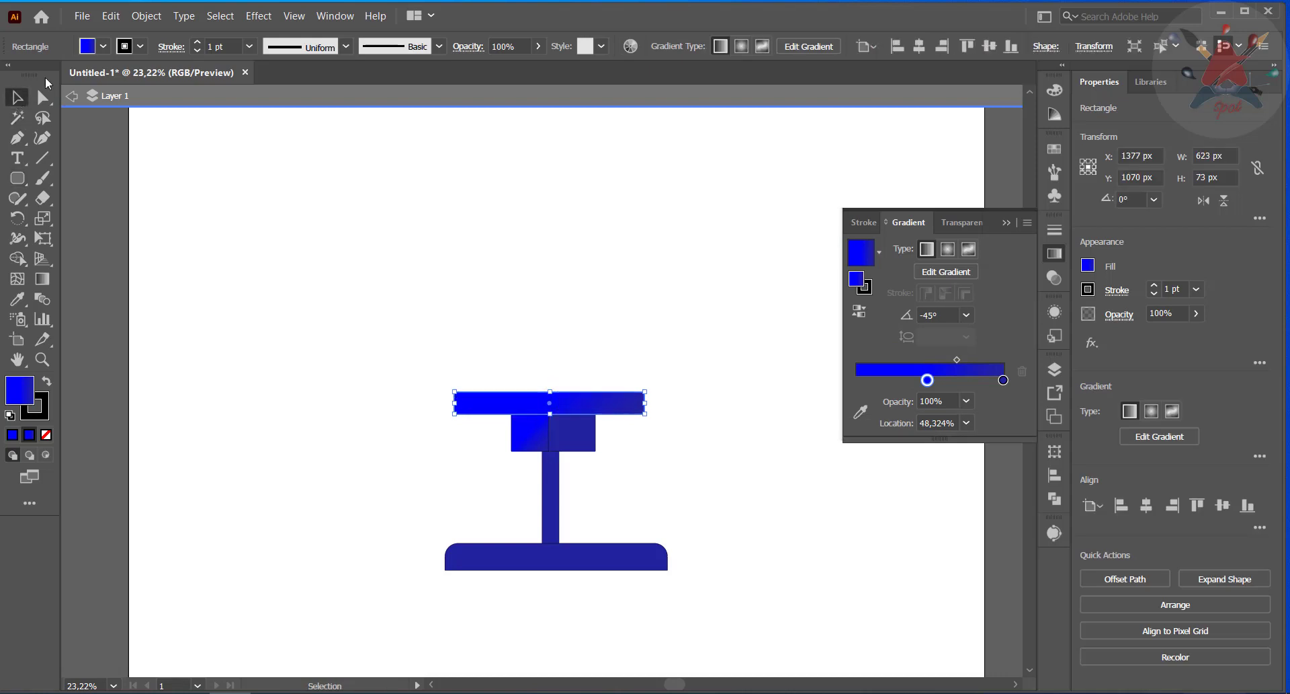
left_click_drag(455, 392, 488, 402)
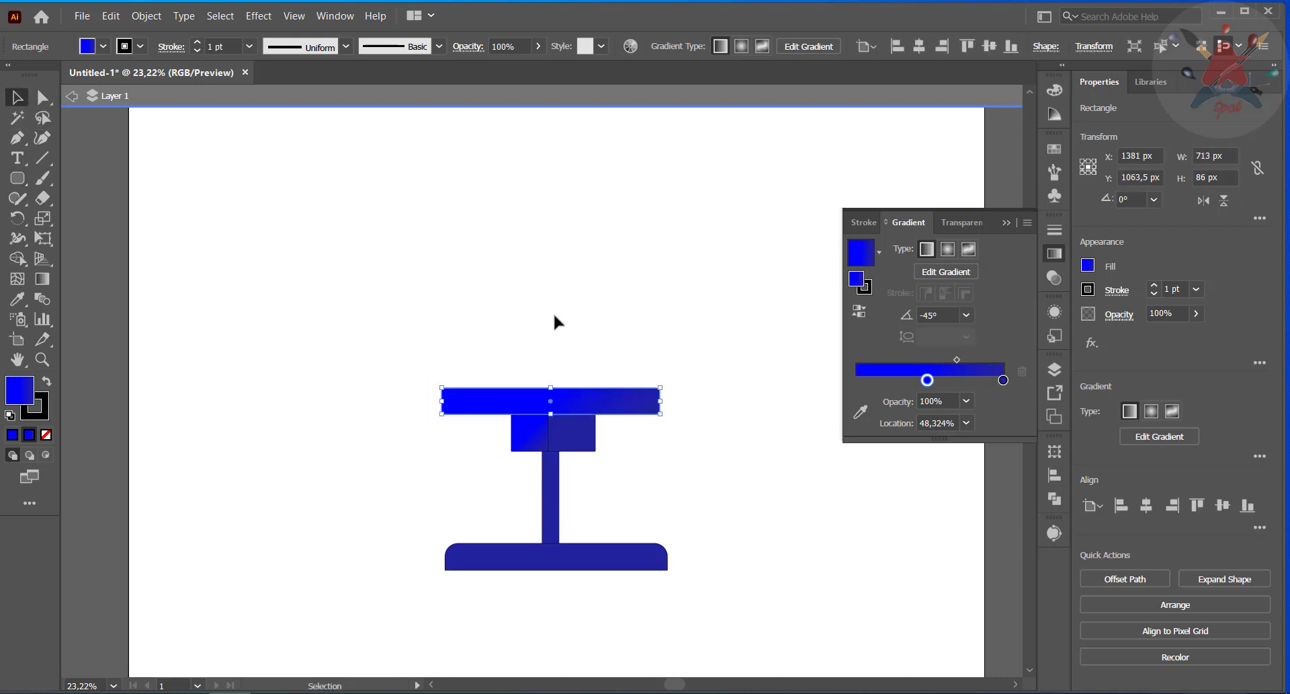
left_click(714, 340)
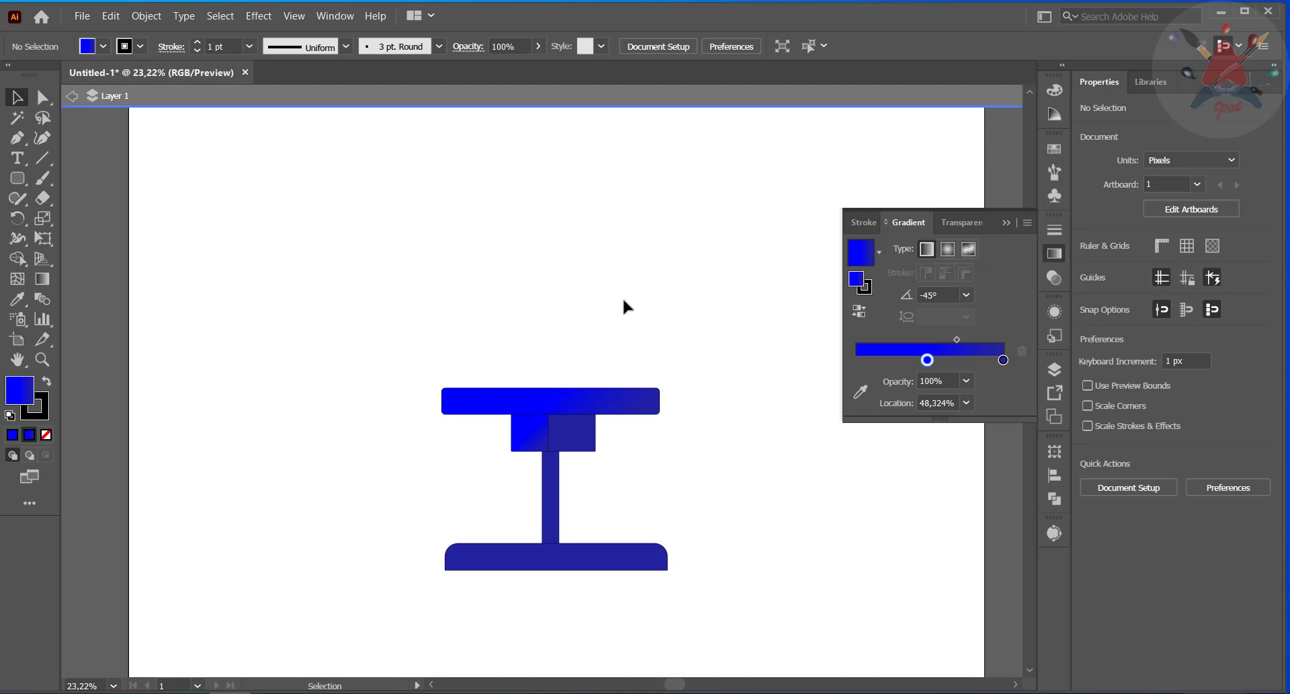
Step: Round the corners of the seat bar fully so both ends become semicircles
left_click(468, 406)
key("a")
left_click(457, 326)
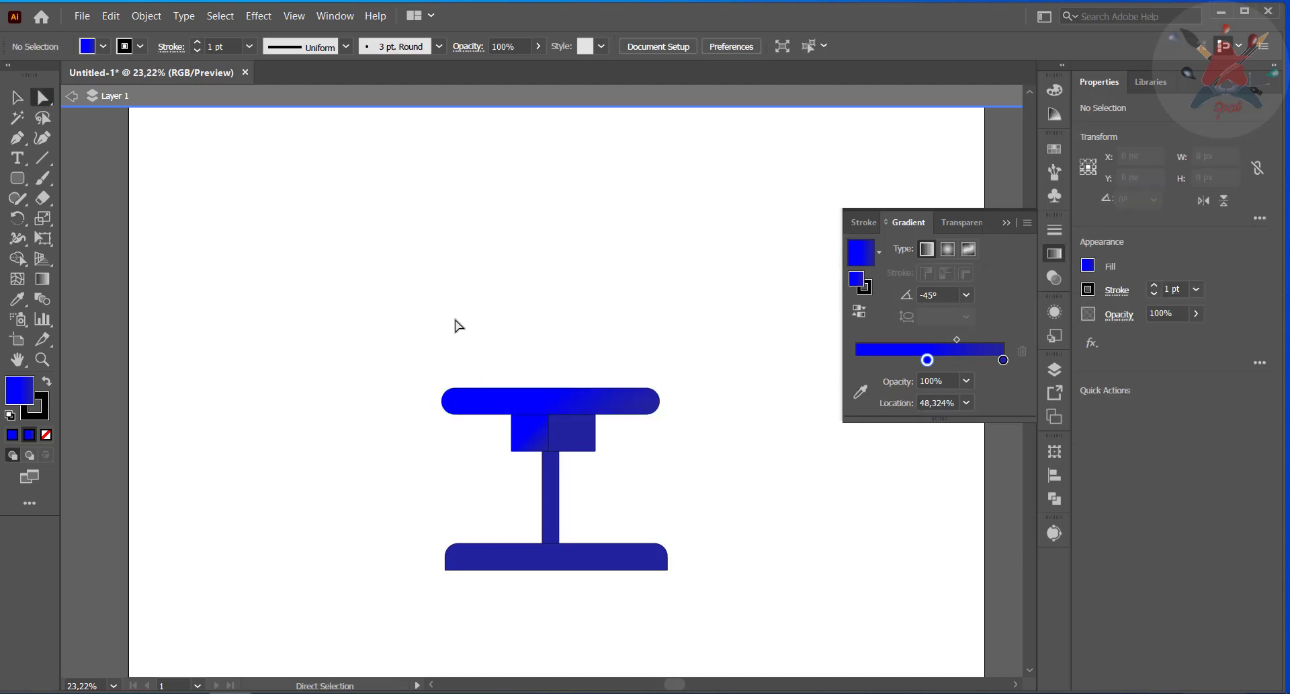
left_click(623, 392)
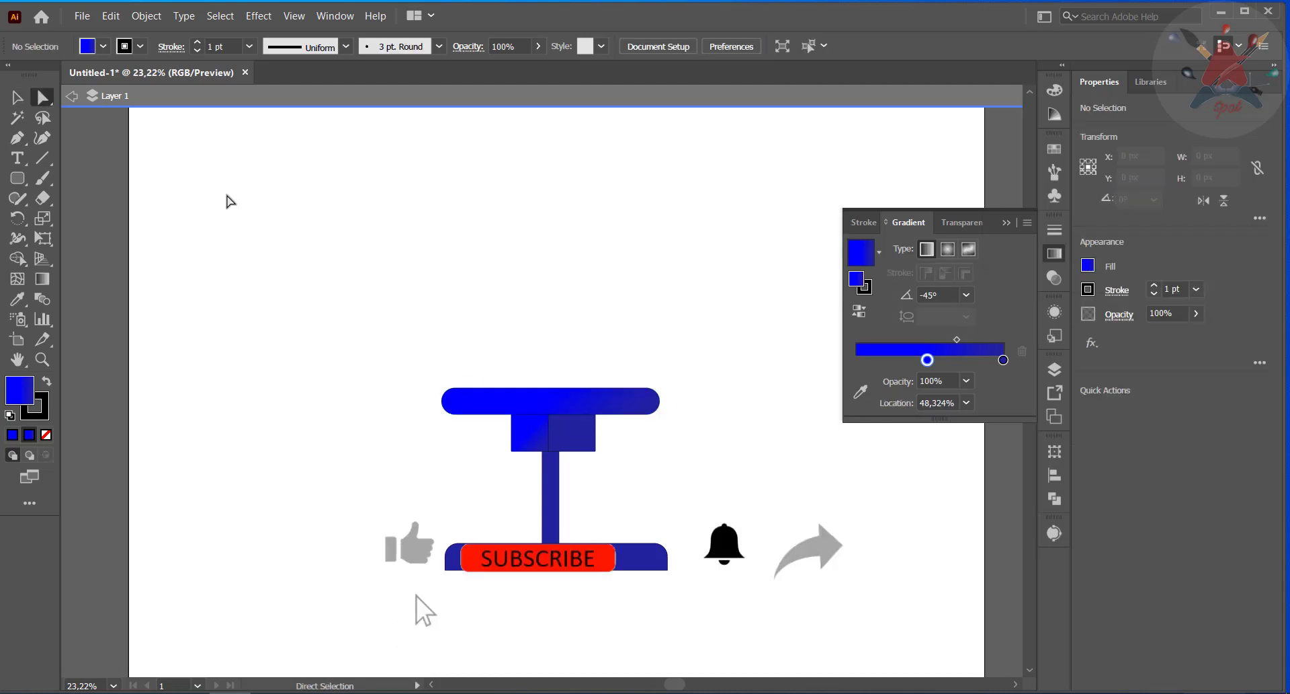
left_click(619, 399, "shift")
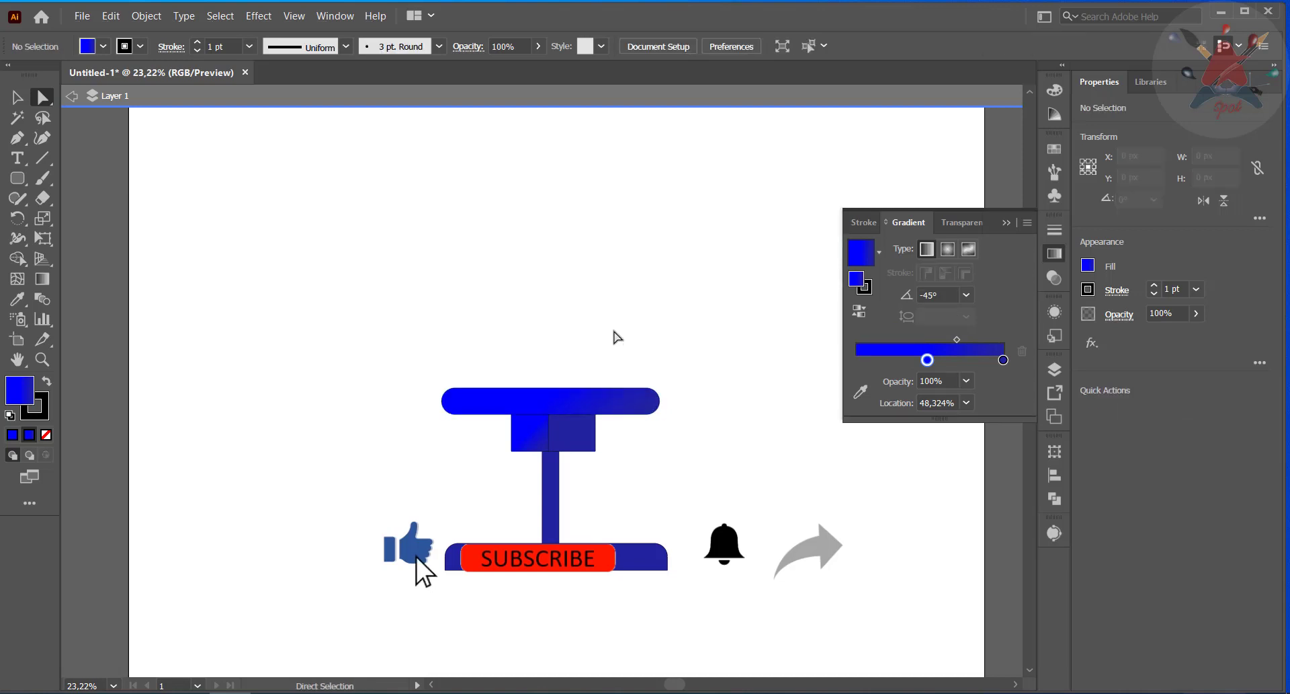
left_click_drag(576, 401, 576, 326)
key("v")
left_click_drag(432, 289, 556, 208)
left_click_drag(549, 286, 610, 277)
key("ctrl+z")
key("ctrl+z")
key("ctrl+z")
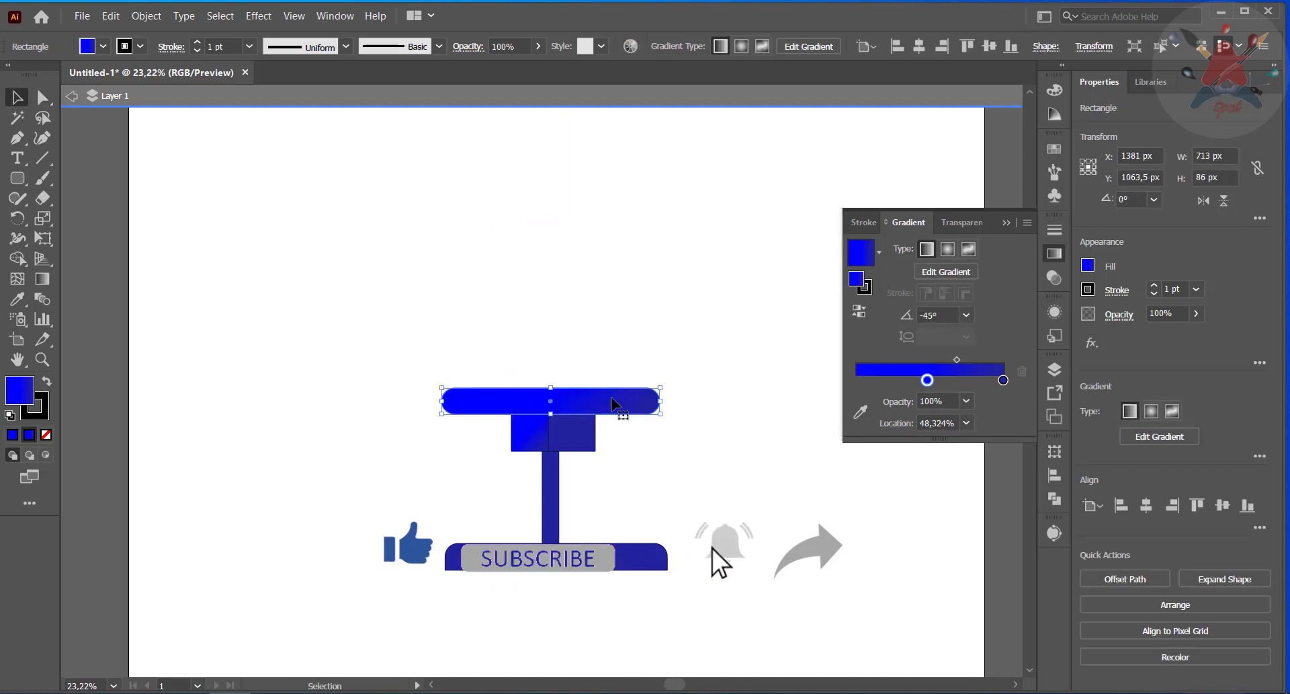
left_click_drag(614, 404, 585, 322)
key("ctrl+z")
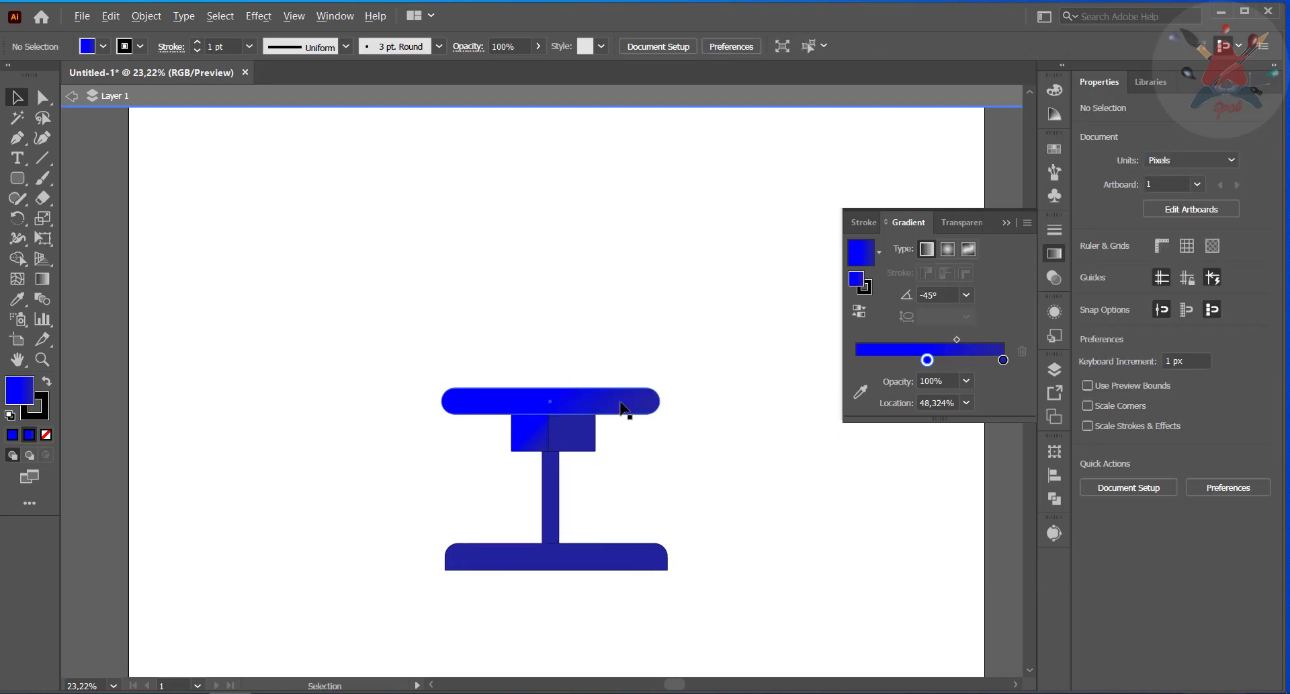
Step: Duplicate the seat bar, rotate the copy 90°, and place it upright at the seat's right end as the backrest
left_click_drag(620, 403, 620, 353, "alt")
left_click_drag(436, 334, 527, 498)
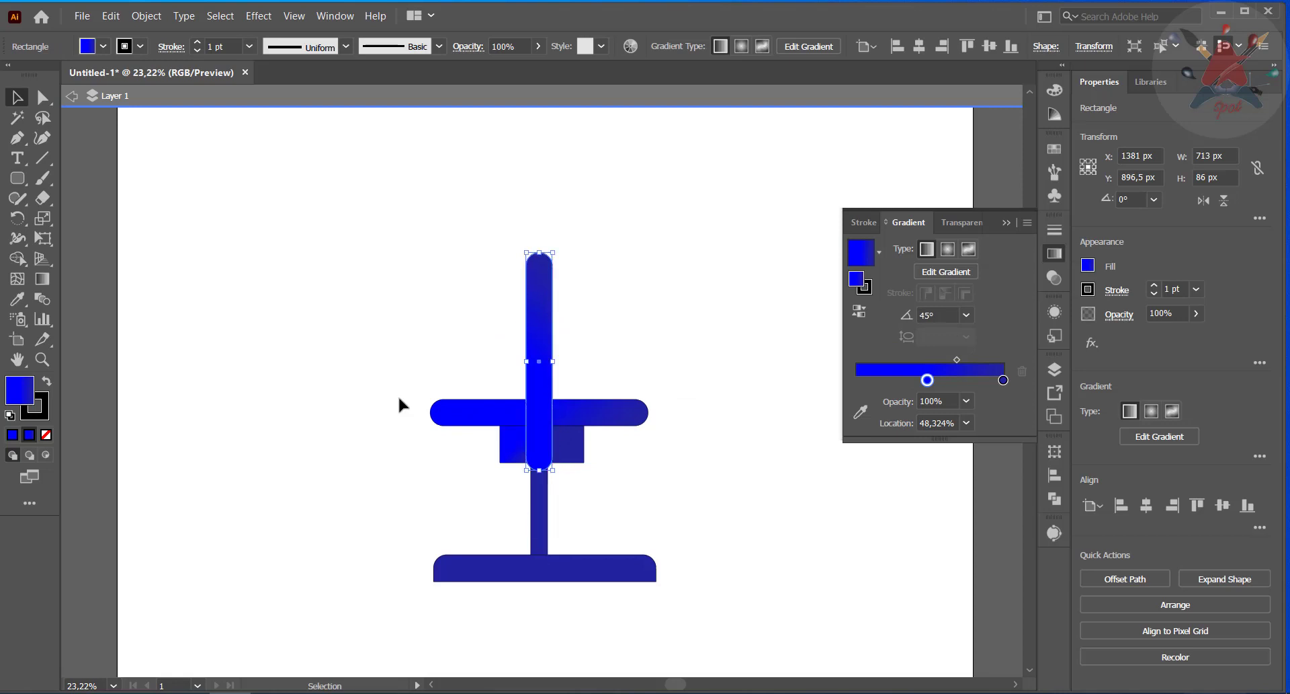
left_click_drag(538, 311, 639, 279)
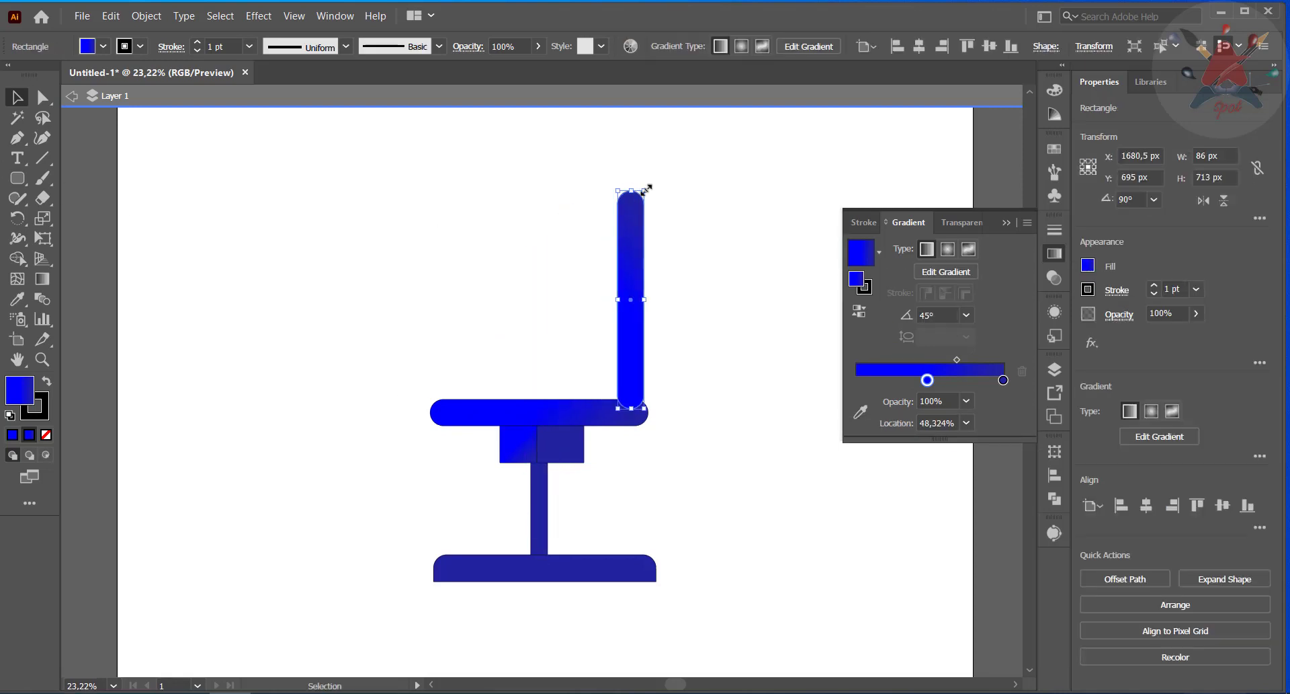
Step: Recolor the backrest's bright gradient stop with the block's navy and lower the backrest to the seat's bottom edge
left_click(861, 411)
left_click(548, 445)
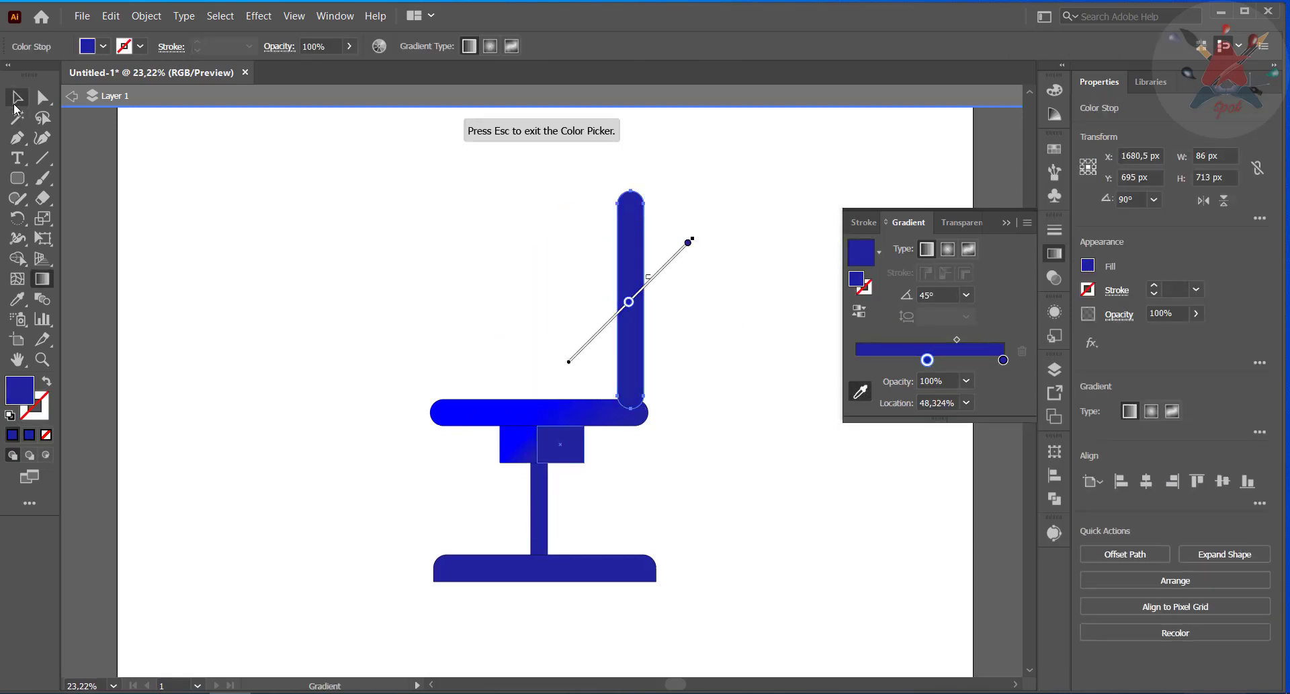
left_click(17, 98)
left_click(657, 412)
mouse_move(643, 389)
left_mouse_down()
mouse_move(630, 392)
mouse_move(644, 409)
left_mouse_up()
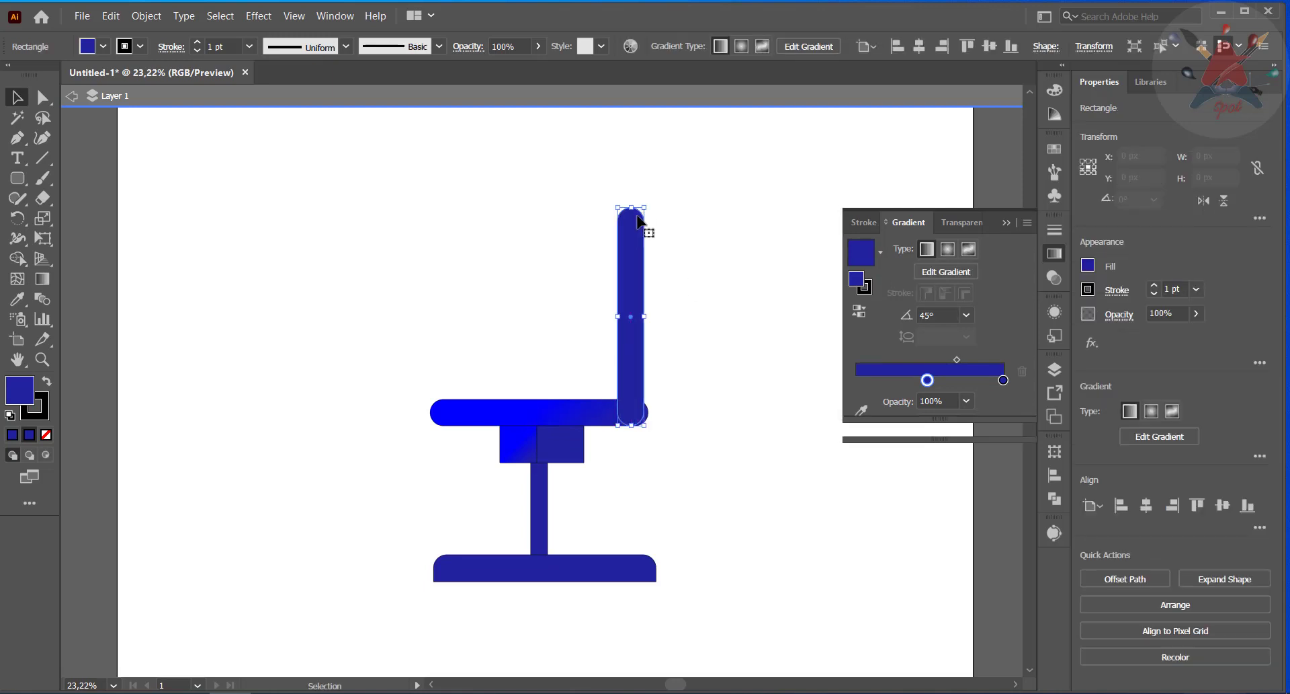
Step: Send the backrest behind the seat and shift the seat gradient's bright blue stop closer to the start
right_click(633, 235)
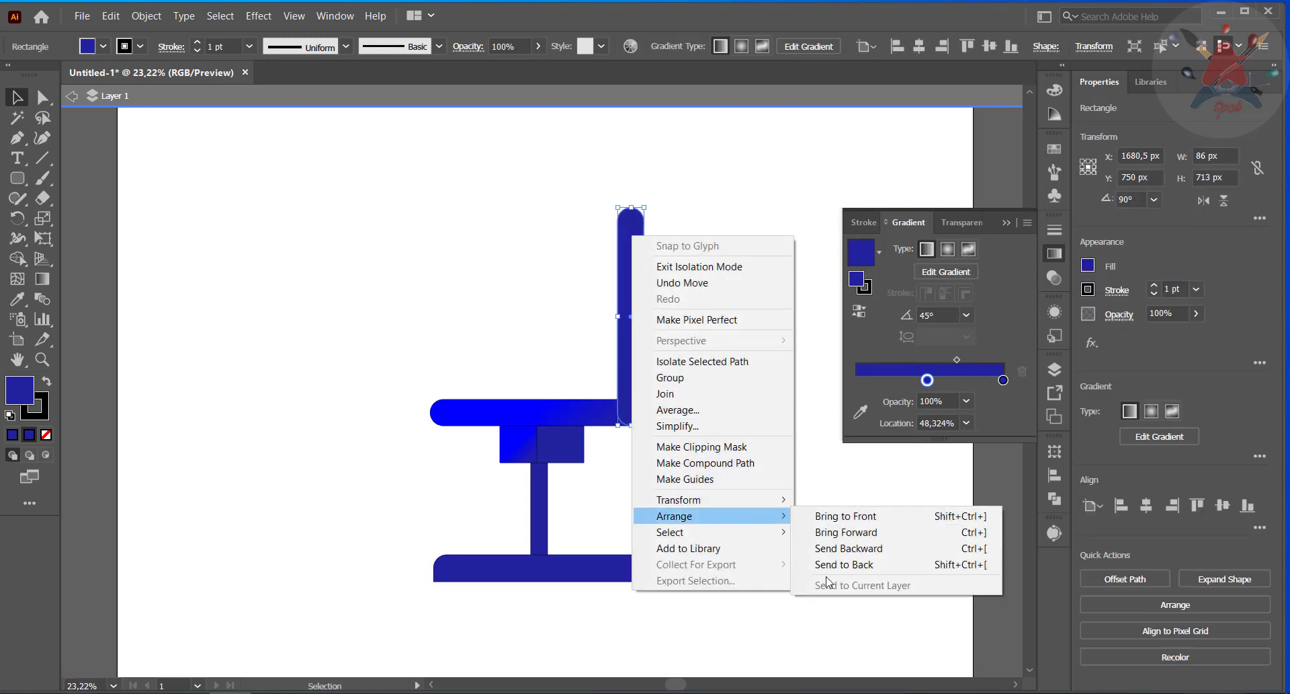
left_click(830, 581)
left_click(642, 410)
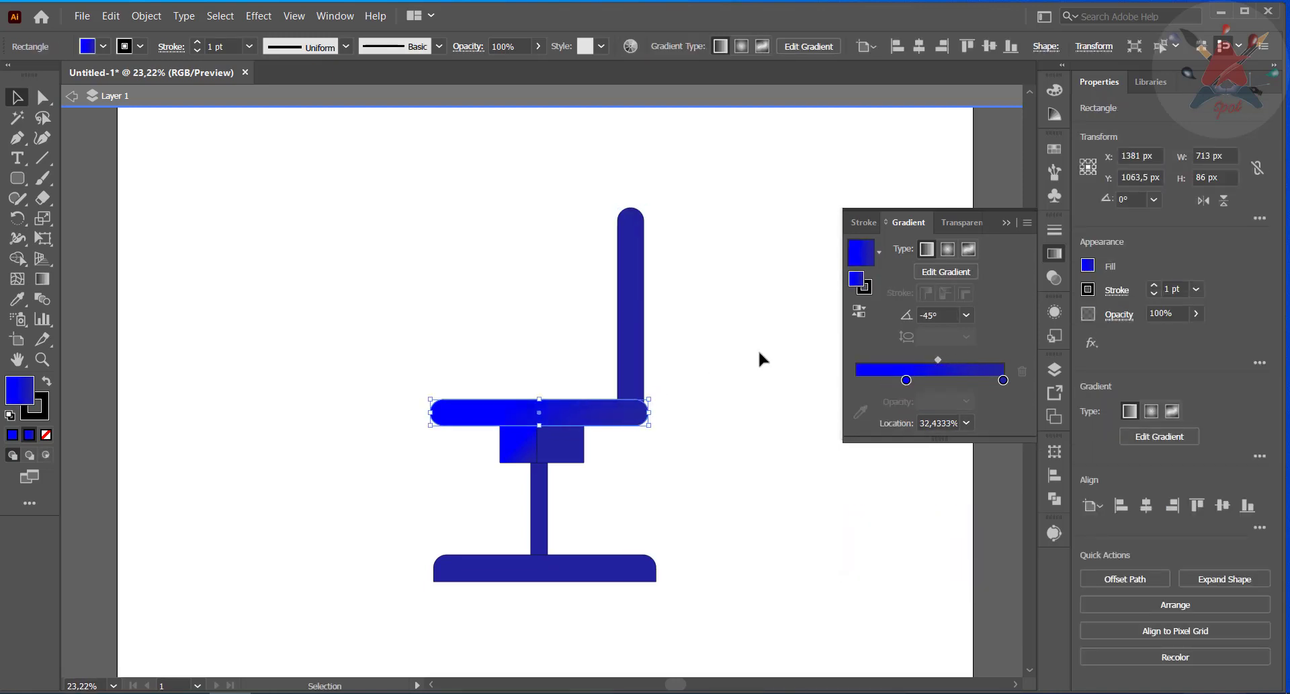
left_click(444, 307)
Step: Tilt the backrest to about 80° and move it so its lower end meets the seat's rounded right end
left_click(626, 250)
left_click_drag(646, 197, 667, 199)
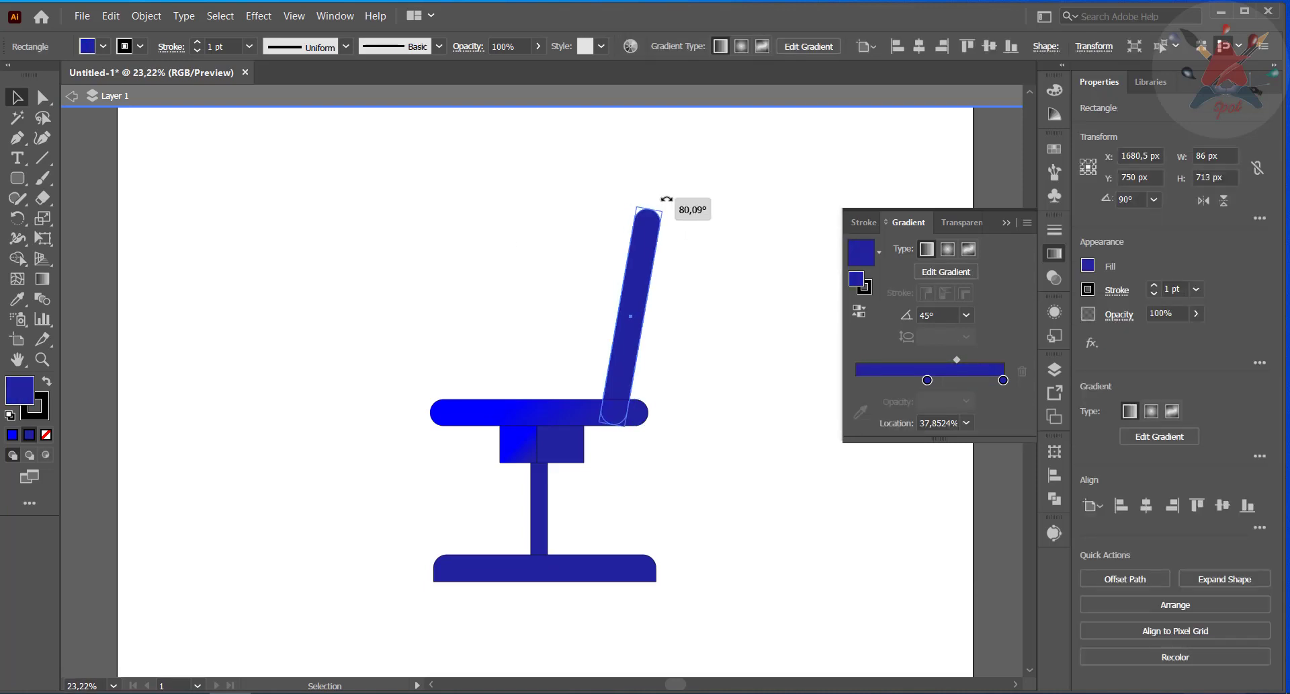
left_click_drag(646, 270, 669, 268)
left_click(515, 250)
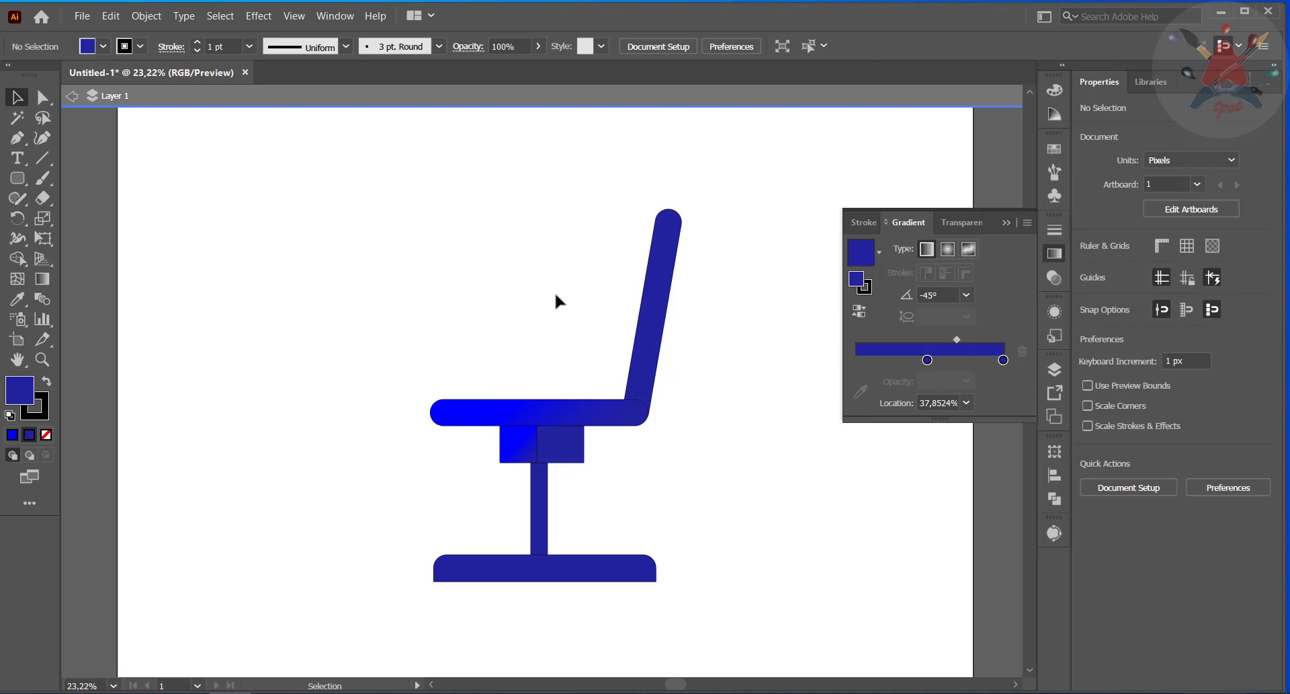
Step: Draw a rounded rectangle about 482 by 631 px above the seat, overlapping the tilted backrest
key("m")
left_click_drag(623, 207, 514, 399)
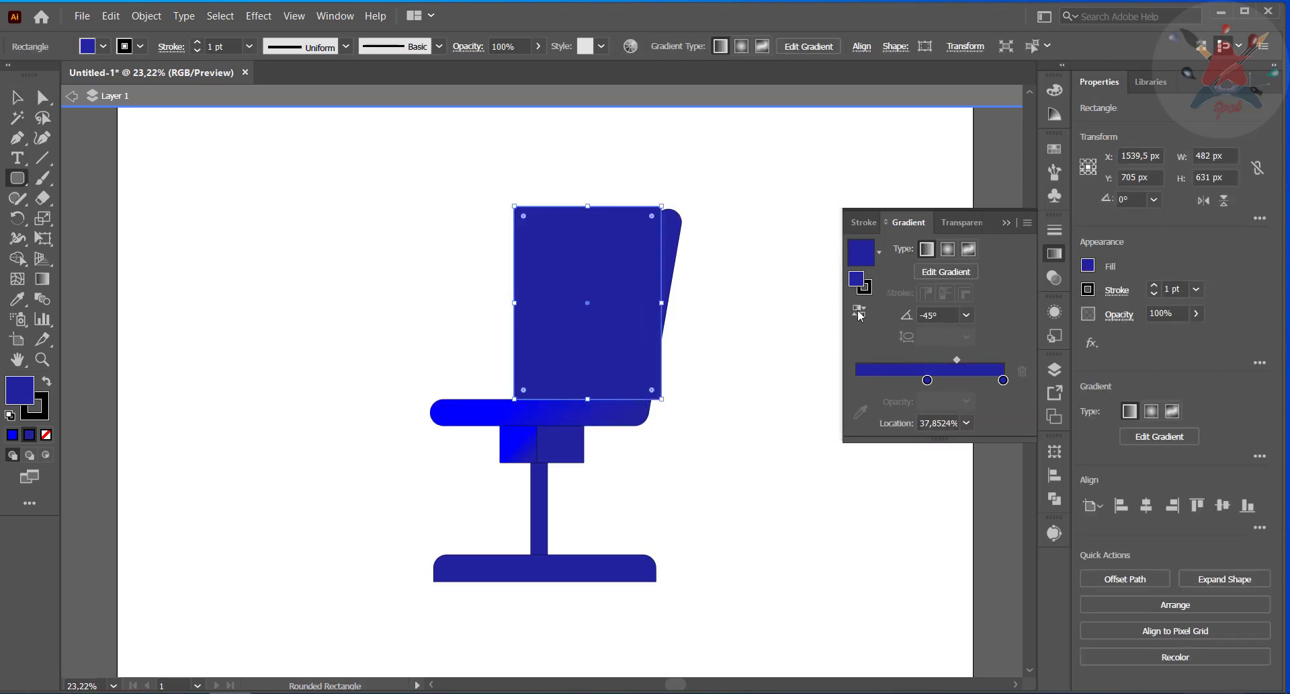
left_click(15, 92)
Step: Replace the large rectangle's first gradient stop with a new one at about 61.7%
left_click(947, 381)
left_click(928, 381)
key("Delete")
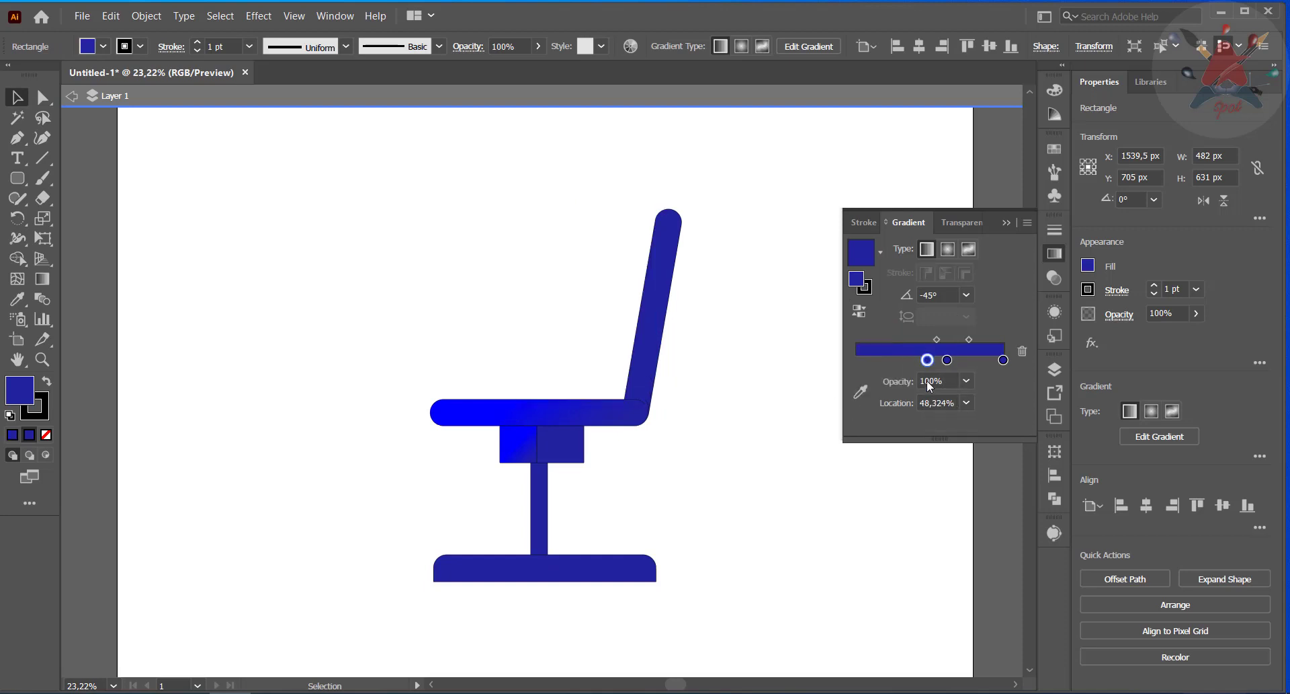
key("ctrl+z")
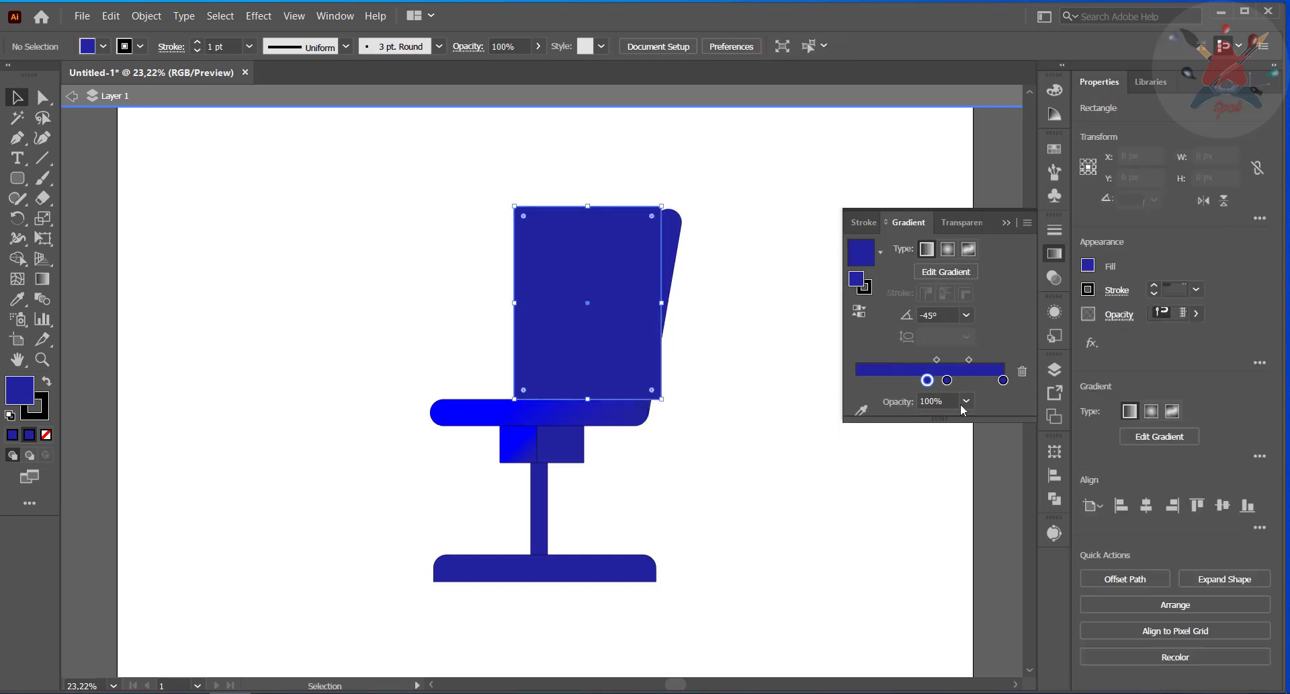
left_click(1022, 371)
left_click(947, 380)
Step: Sample the seat's bright blue for the large rectangle's first gradient stop and move the stop to about 36.7%
left_click(860, 412)
left_click(480, 410)
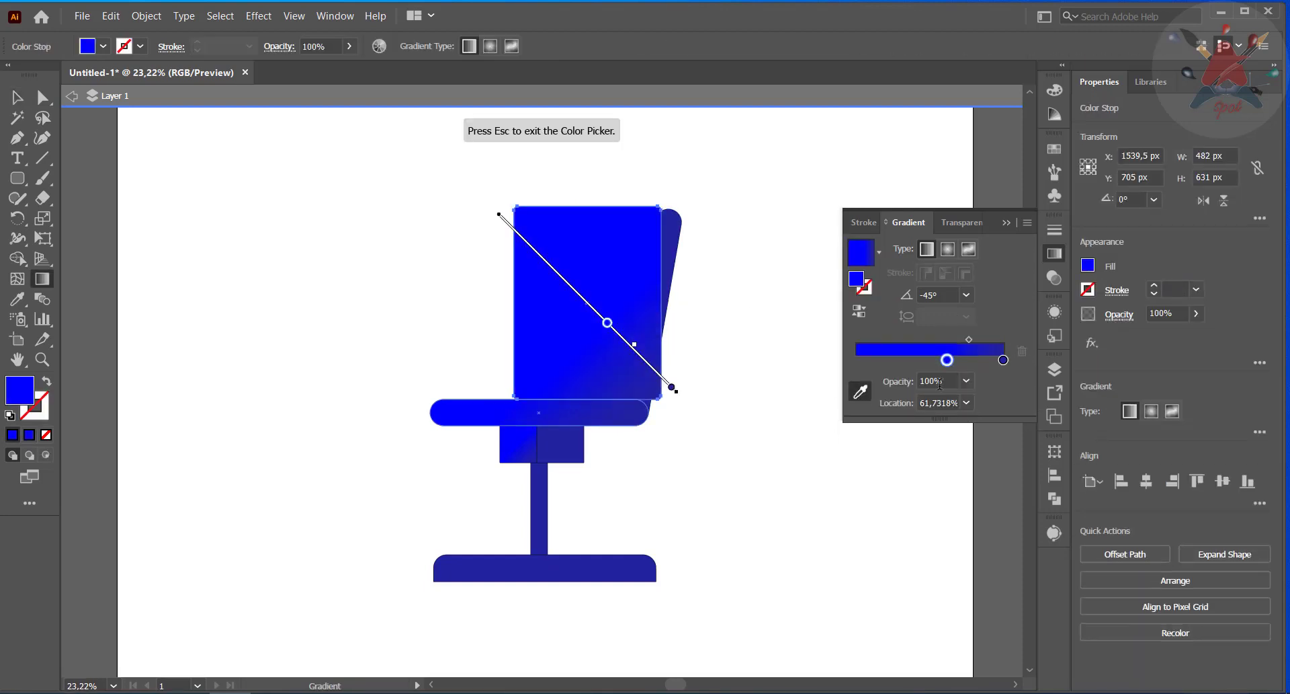
left_click_drag(949, 361, 910, 366)
left_click(15, 94)
left_click(403, 269)
Step: Round the large rectangle's lower-right corner and bring the tilted backrest in front of it
left_click(652, 383)
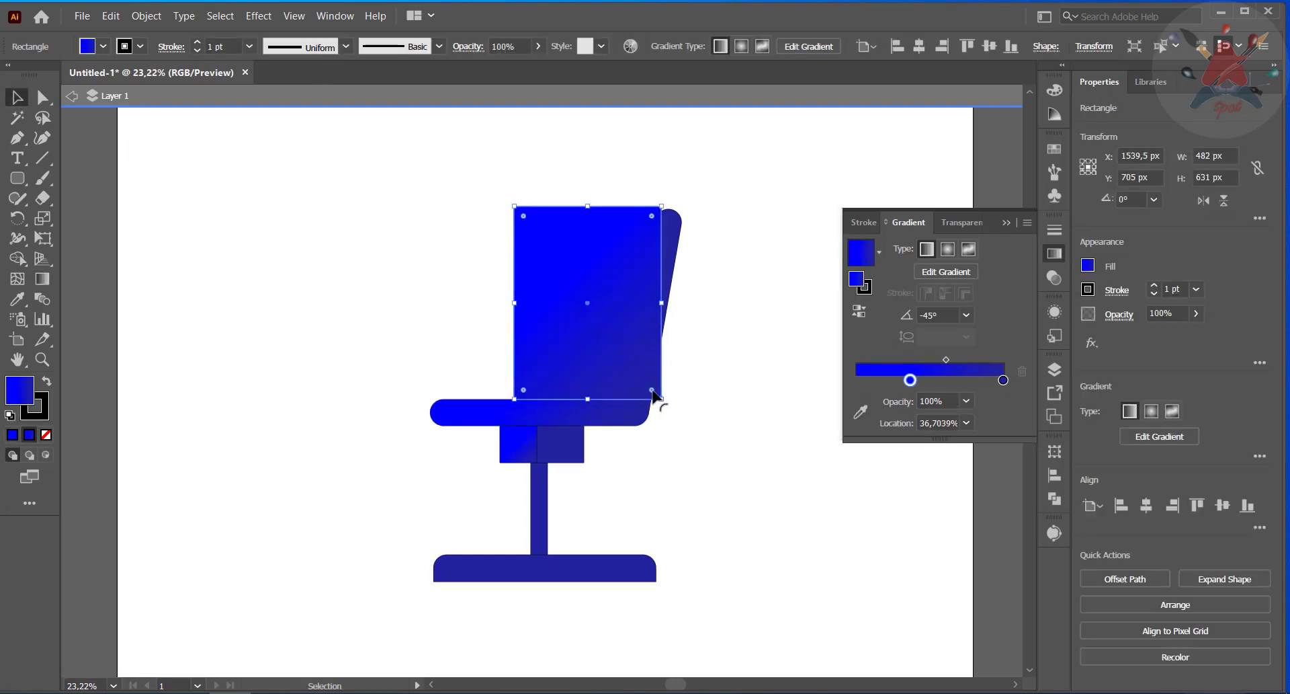
left_click_drag(650, 388, 607, 320)
left_click(44, 99)
right_click(677, 244)
mouse_move(784, 519)
left_click(916, 520)
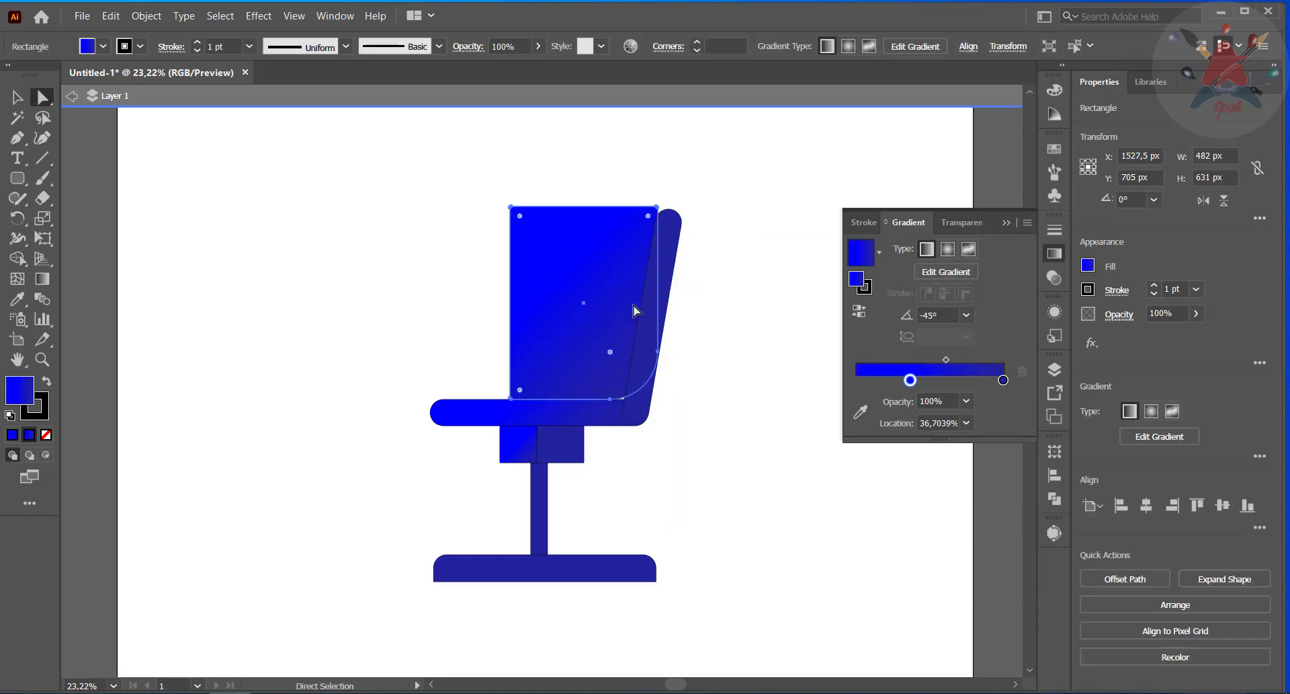
Step: Round the remaining corners of the large blue rectangle and enlarge it to about 496 by 647 px
left_click(297, 189)
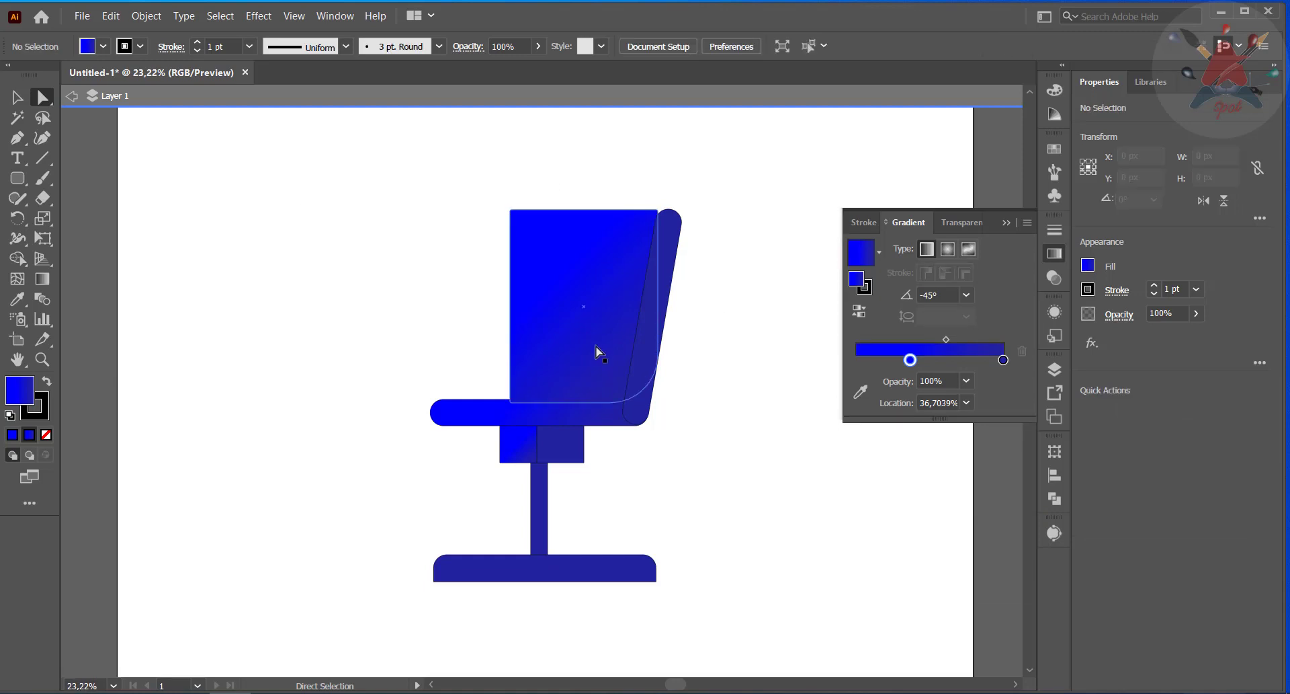
left_click(550, 276)
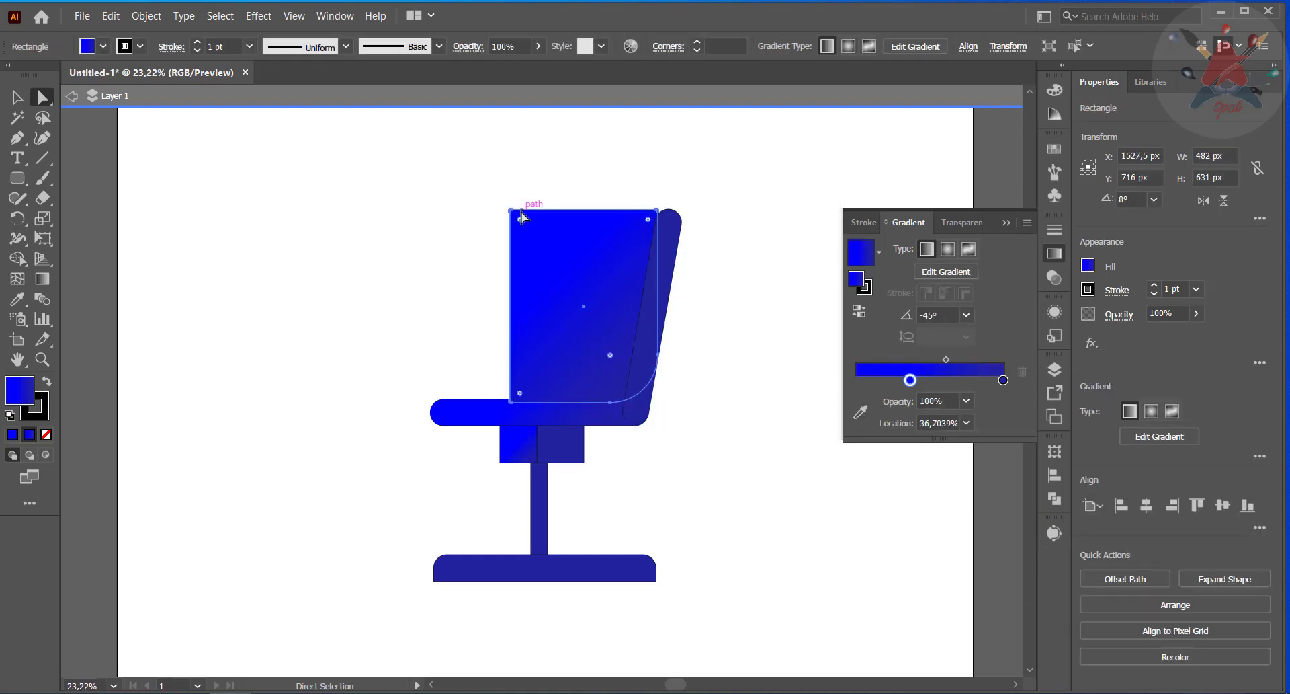
left_click_drag(523, 216, 526, 220)
left_click(17, 96)
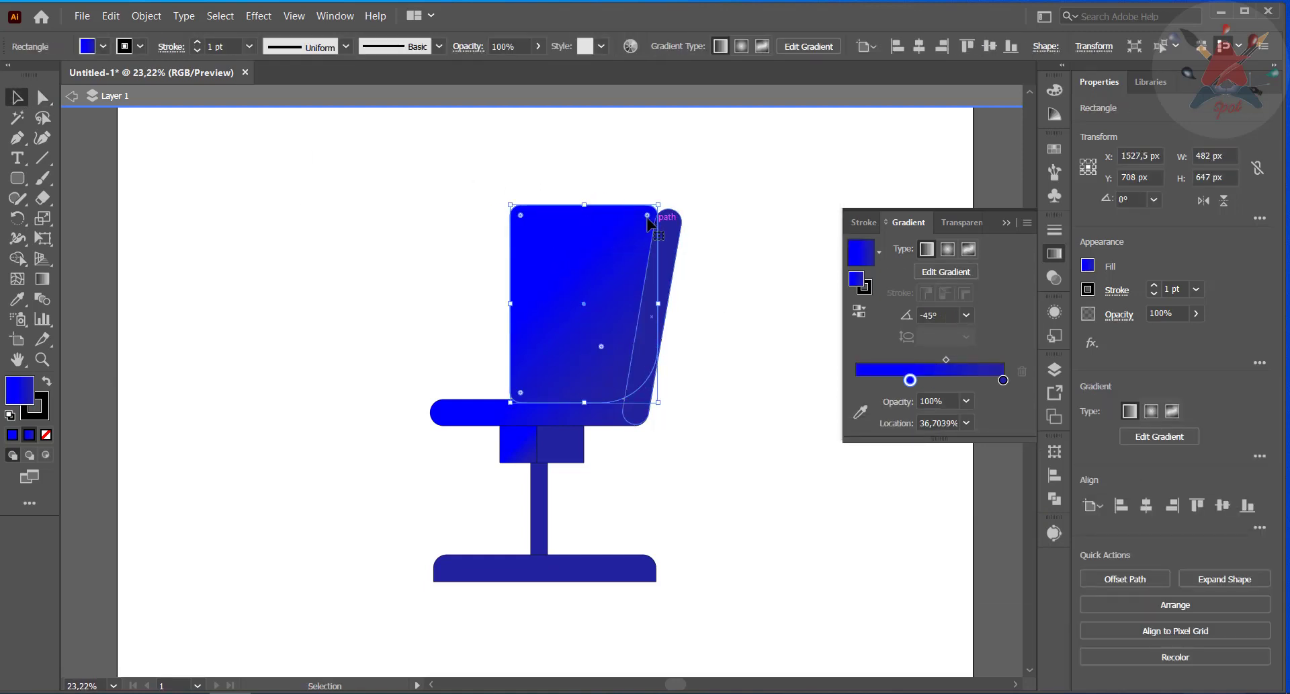
left_click_drag(662, 306, 665, 306)
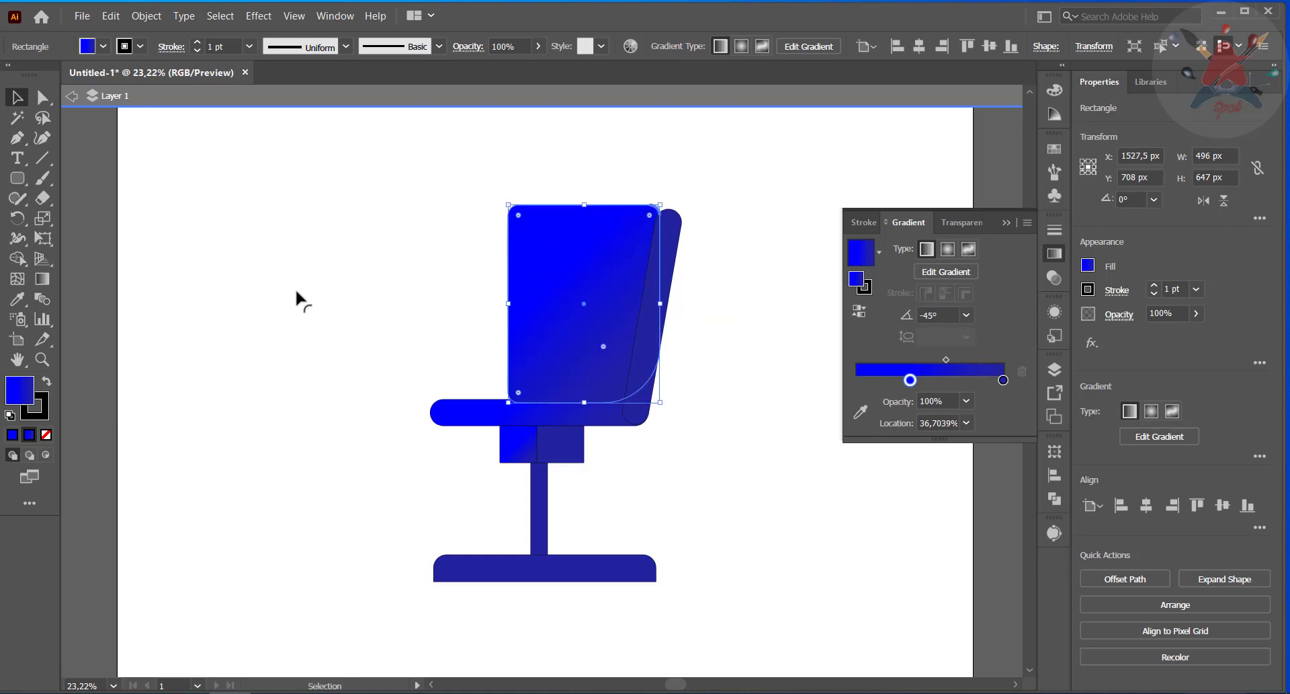
double_click(199, 164)
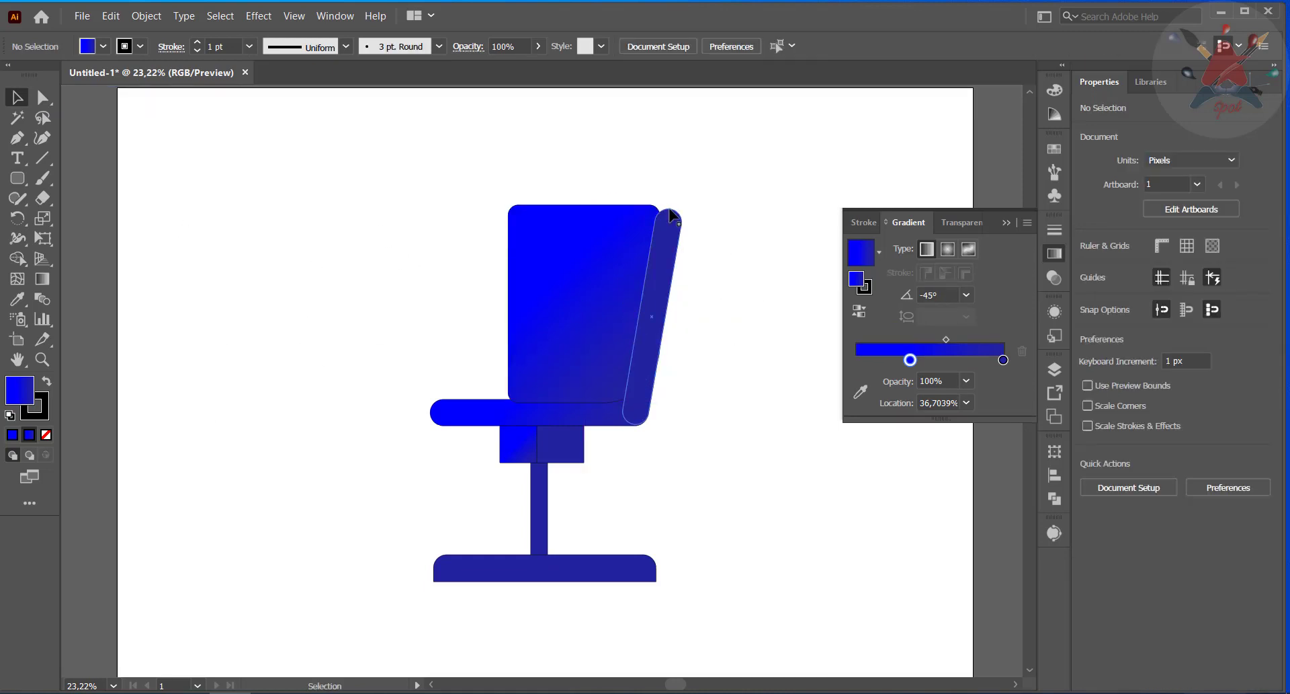
Step: Send the large gradient rectangle behind the seat and the tilted backrest
left_click(537, 411)
right_click(554, 348)
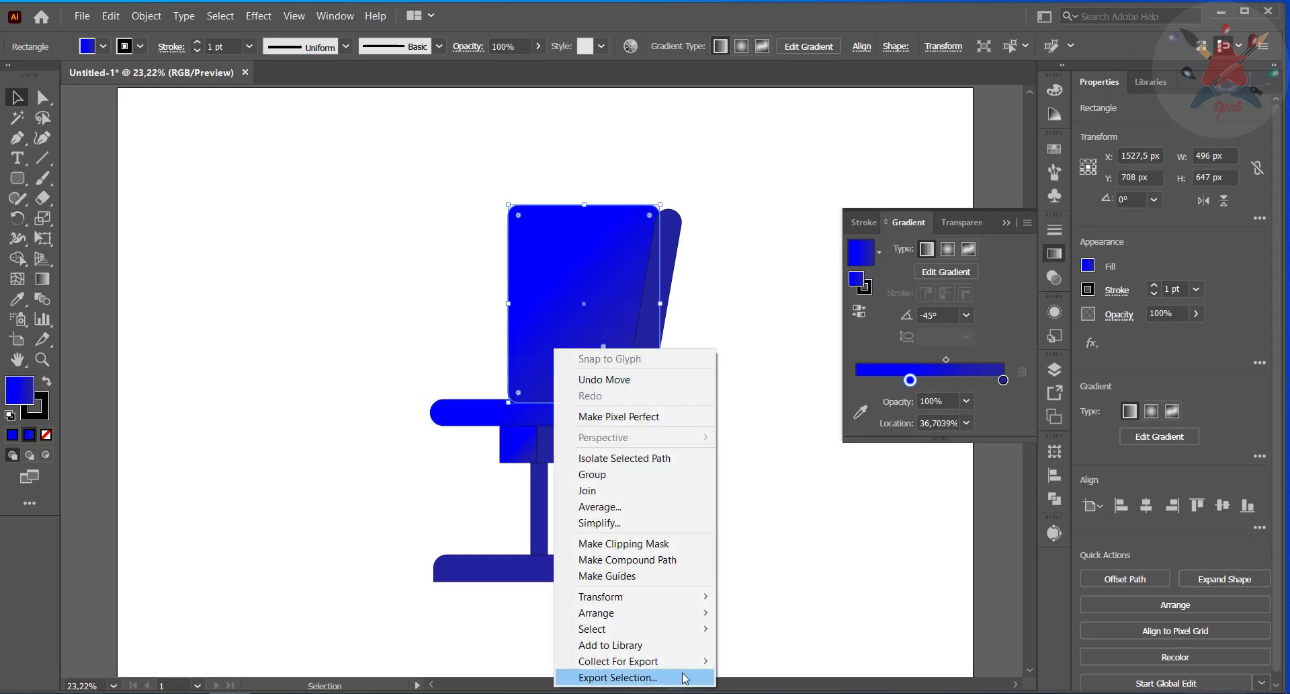
mouse_move(689, 613)
left_click(777, 661)
left_click(345, 299)
Step: Remove the outline stroke from all the chair shapes
left_click_drag(322, 219, 726, 608)
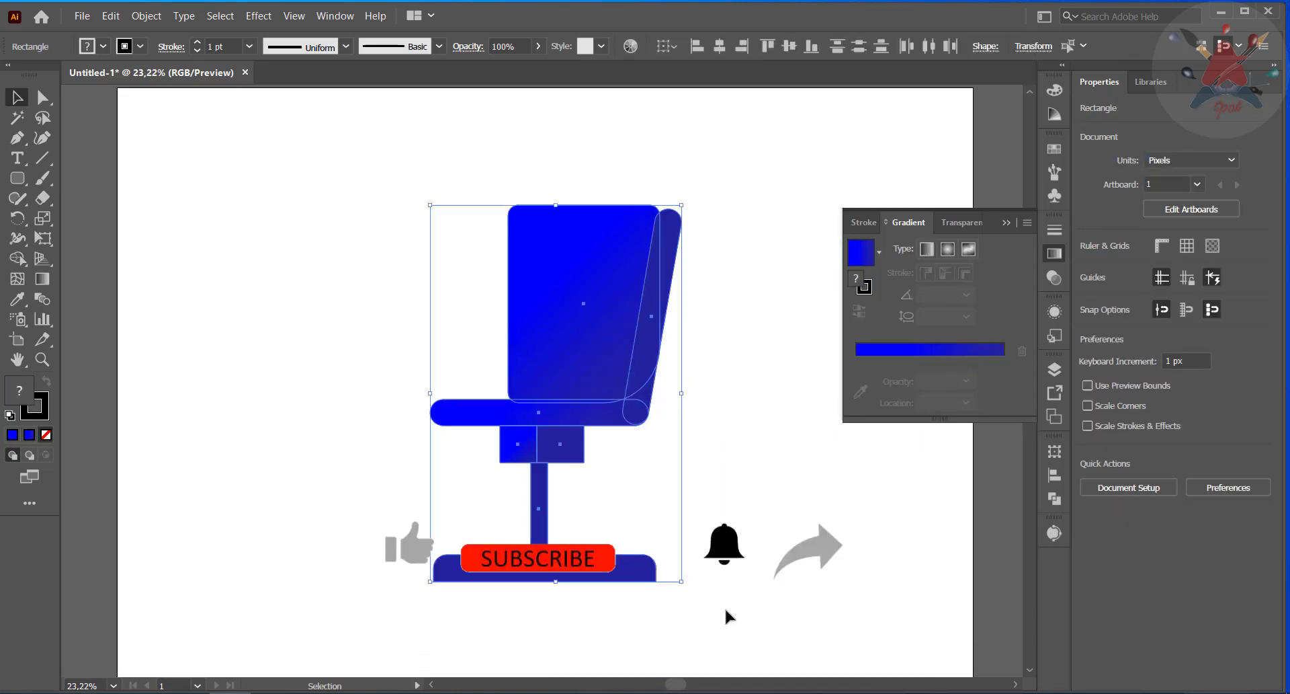
left_click(46, 416)
left_click(46, 435)
left_click(265, 334)
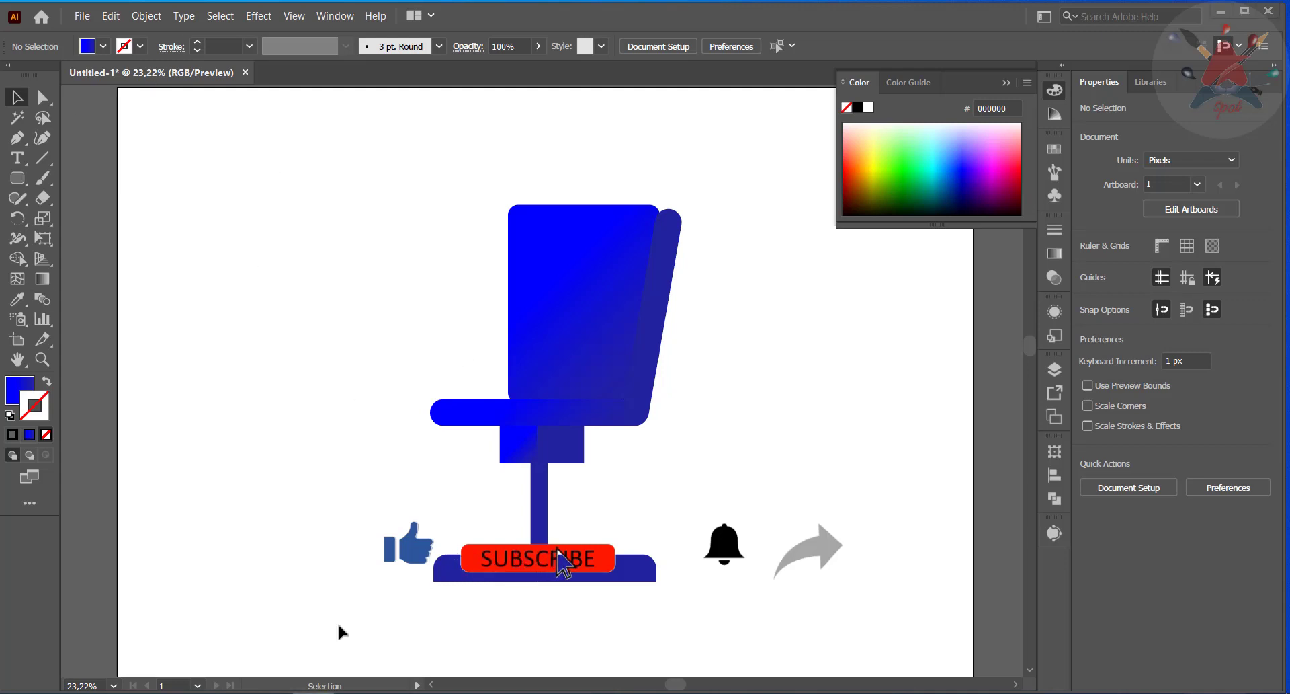
Step: Round the large rectangle's upper-left corner to about 112 px and extend its upper-right corner to the tilted backrest's top
double_click(568, 210)
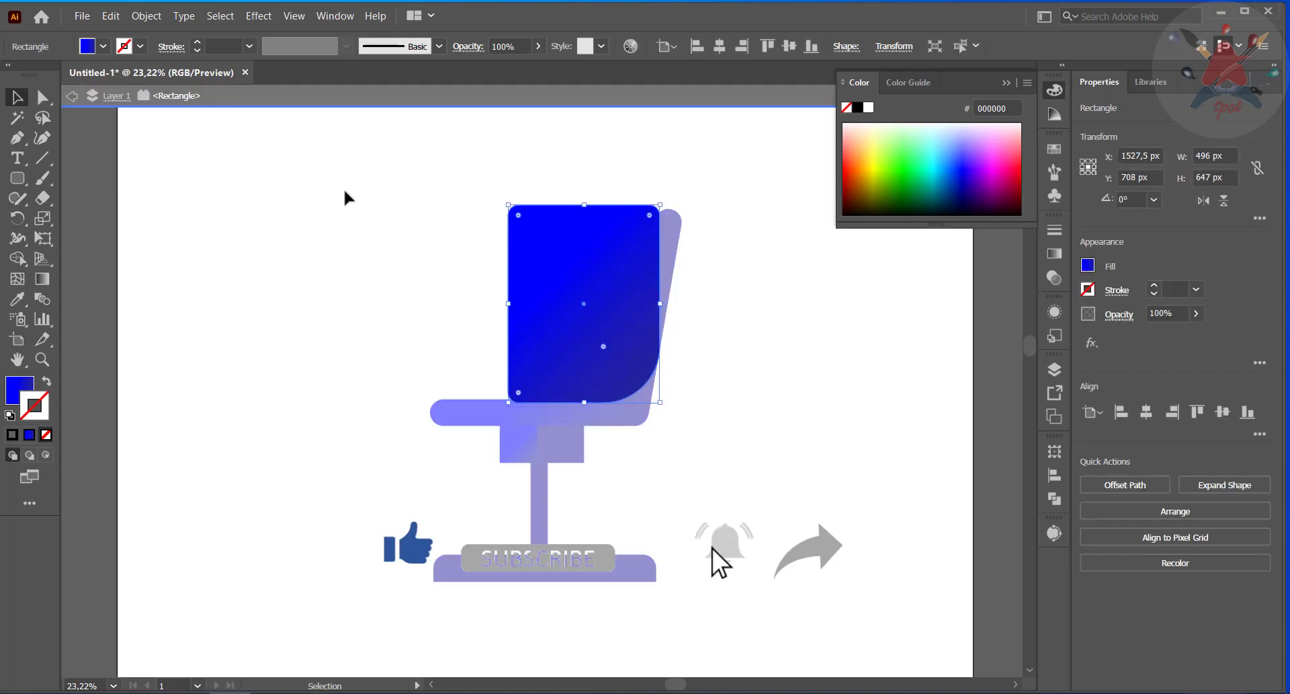
left_click(72, 96)
left_click(518, 220)
left_click(41, 98)
left_click_drag(515, 213, 547, 232)
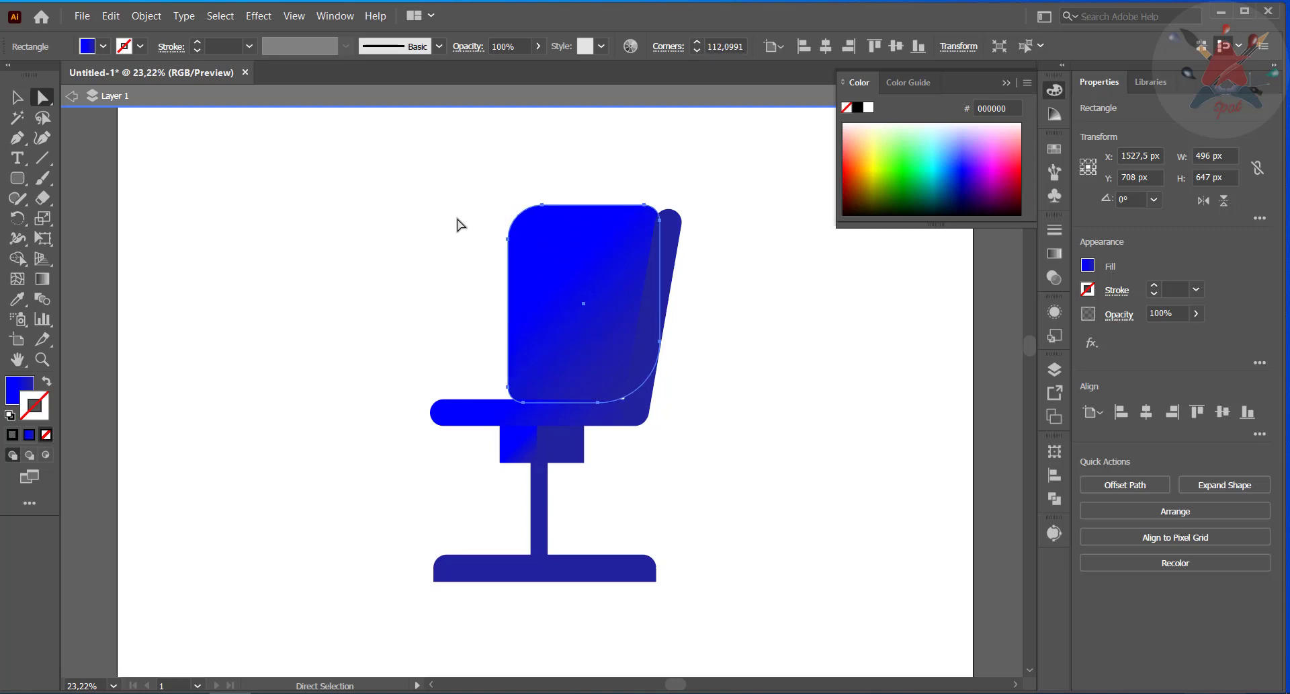
left_click_drag(648, 222, 664, 210)
left_click(657, 179)
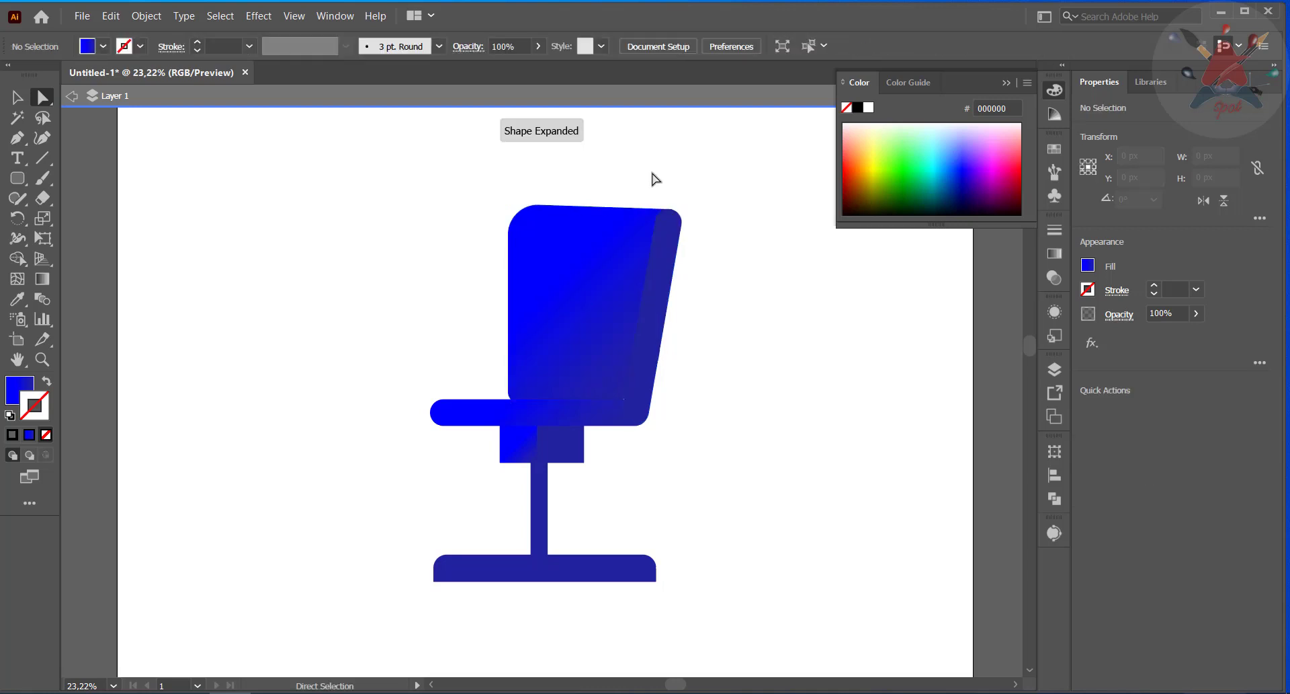
Step: Draw a black rectangle about 290 by 59 px left of the chair, thicken it and tilt it to about 347.2°
left_click(12, 179)
mouse_move(206, 284)
left_mouse_down()
mouse_move(295, 306)
mouse_move(252, 289)
left_mouse_up()
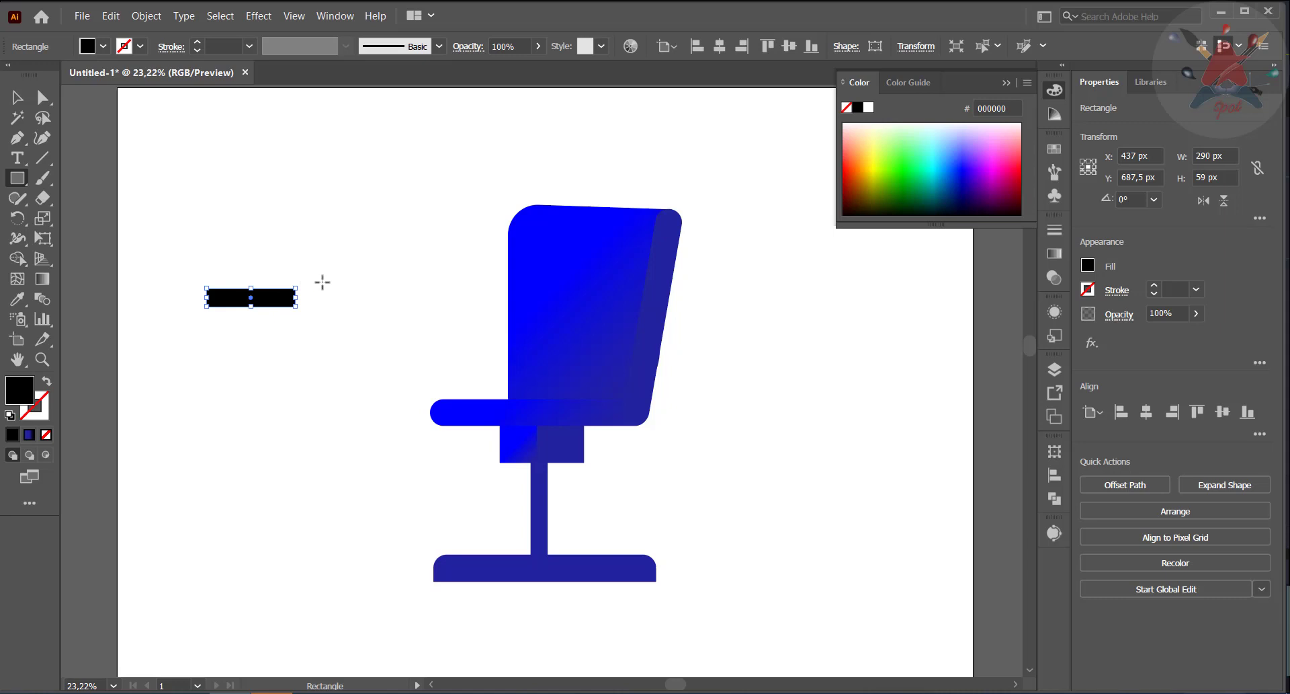
key("v")
left_click_drag(274, 306, 377, 362)
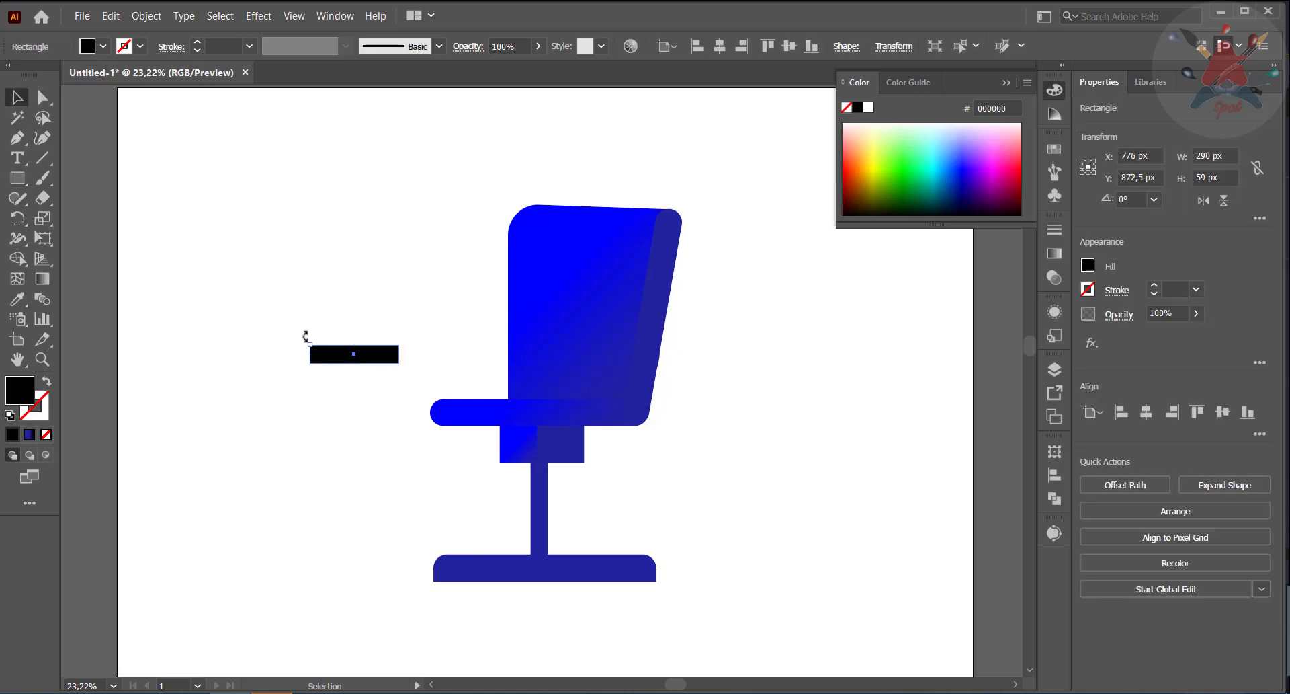
left_click_drag(313, 336, 298, 318)
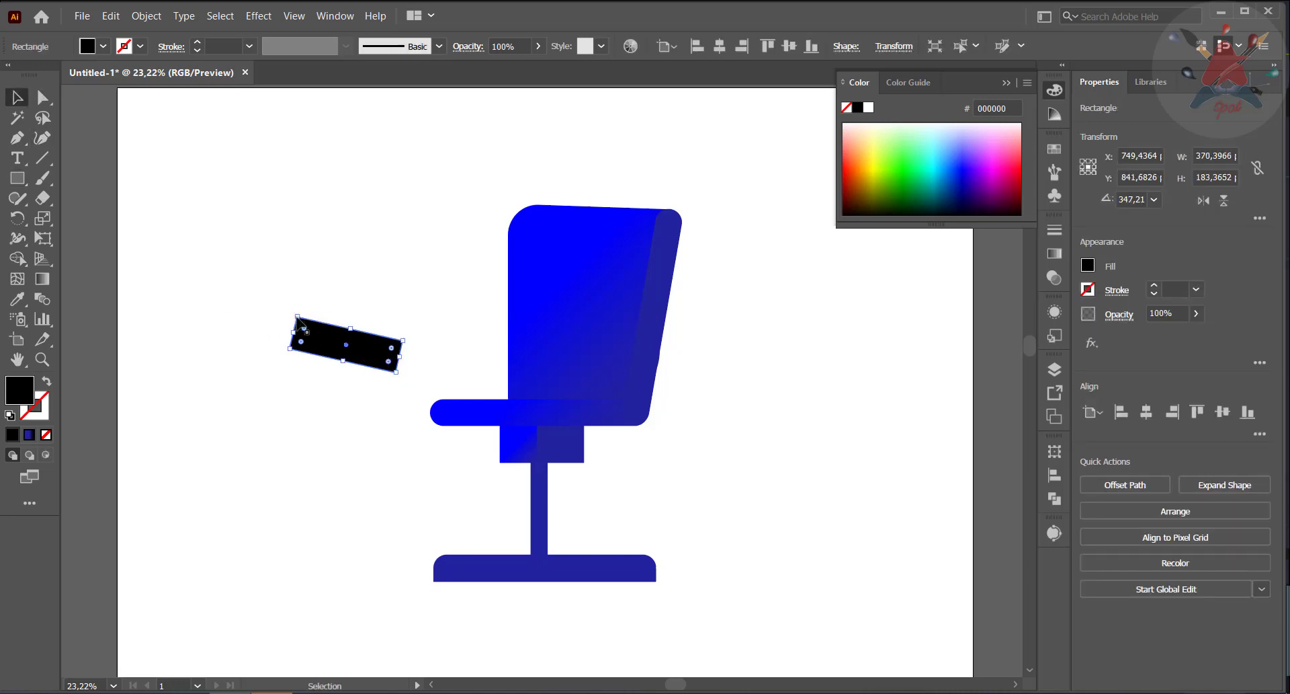
Step: Round the two right-end corners of the tilted black bar to about 38.7 px
left_click_drag(421, 324, 385, 398)
key("a")
left_click_drag(368, 296, 392, 357)
left_click(386, 301)
left_click(392, 338)
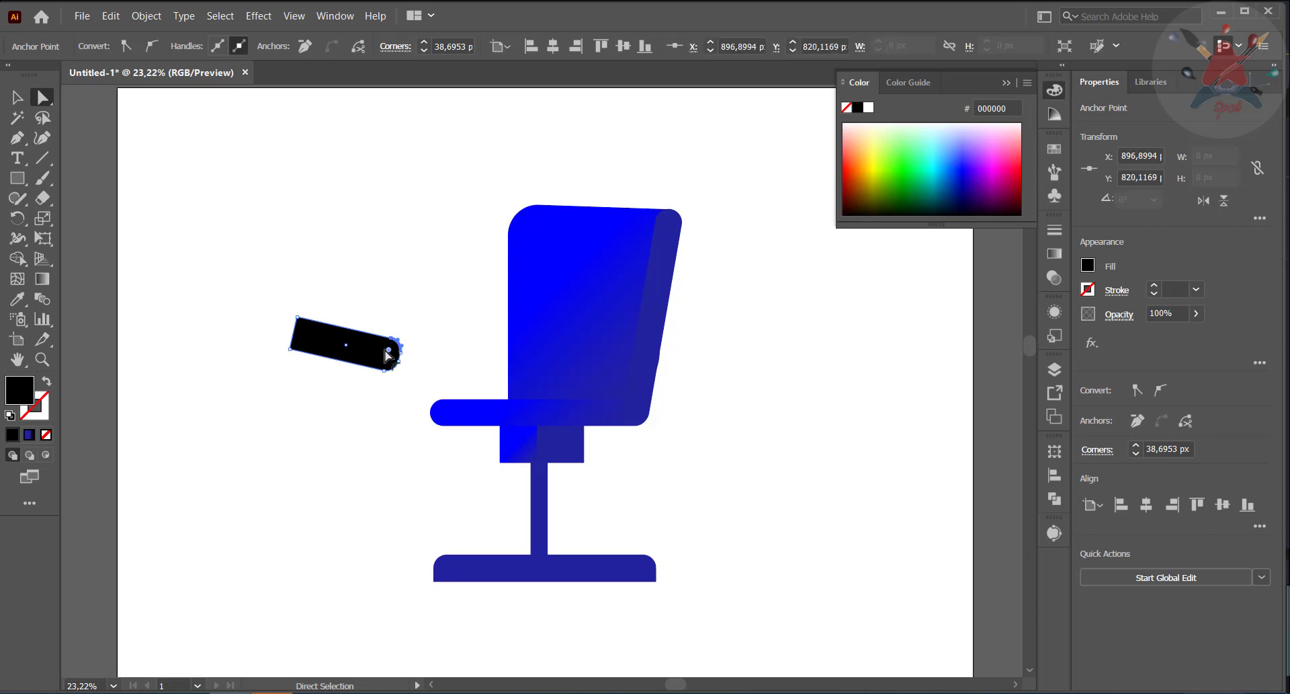
Step: Narrow the black bar's right end and round its left-end corners
left_click(392, 366)
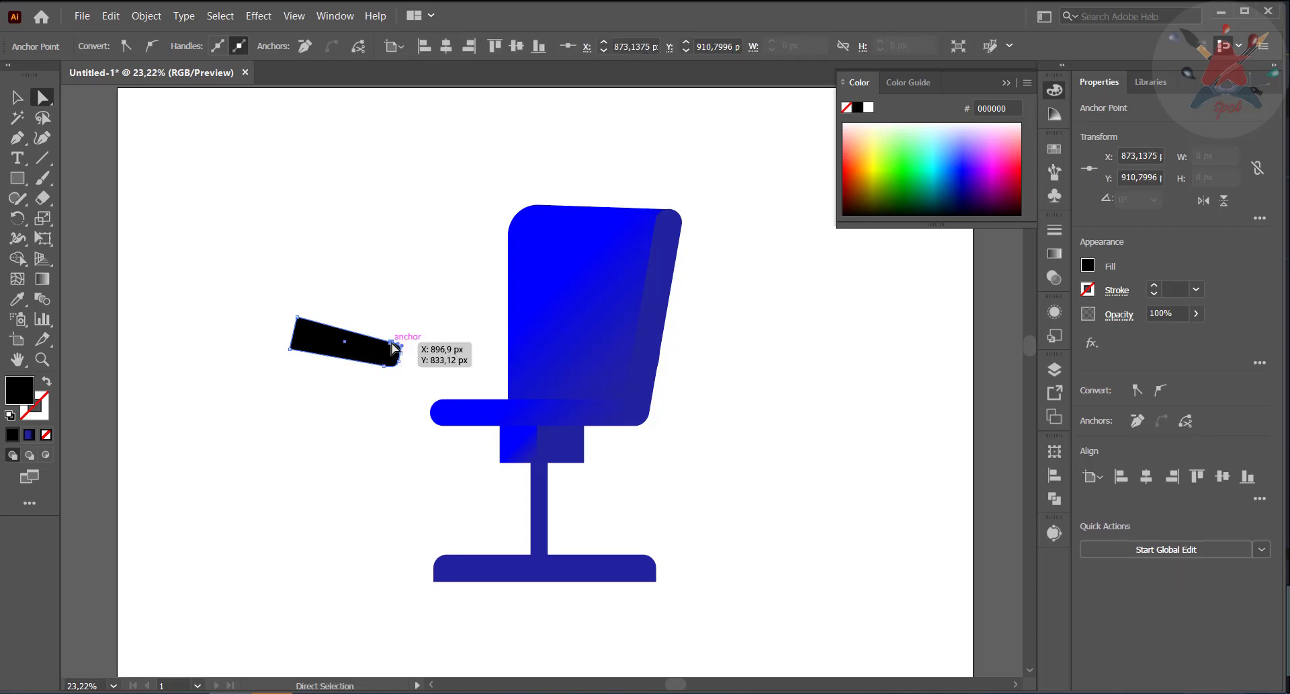
left_click(426, 348)
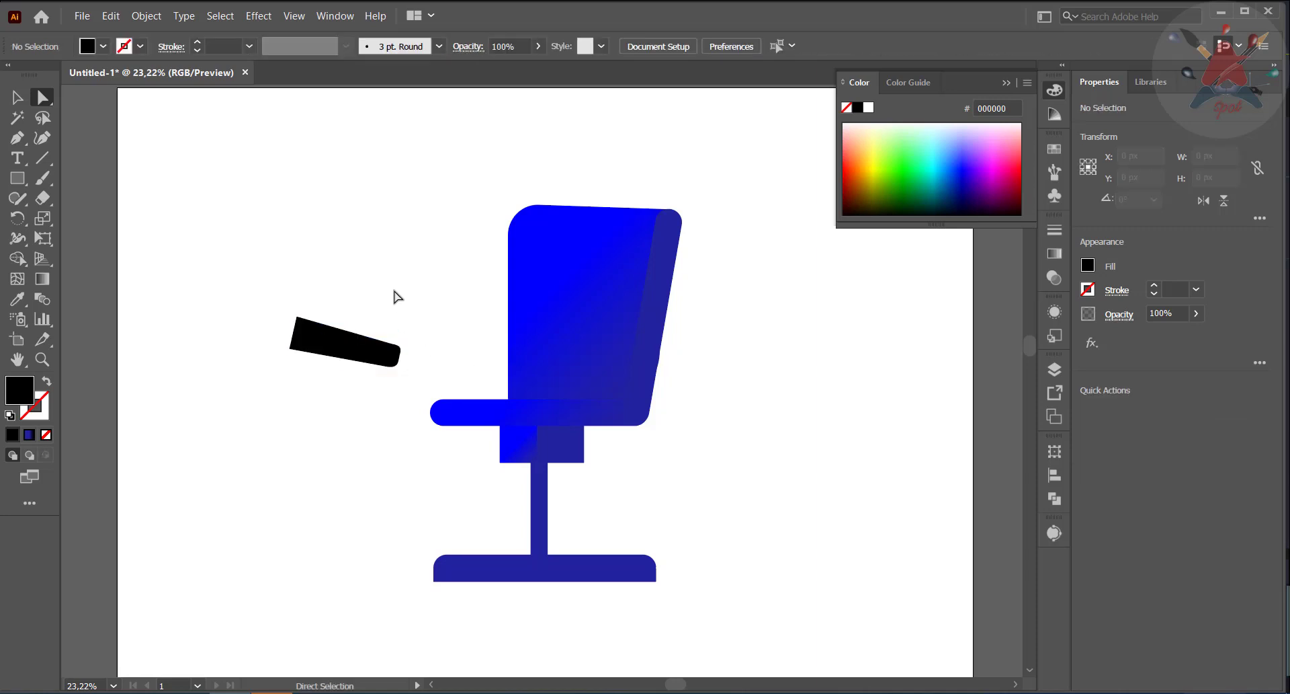
left_click_drag(301, 341, 421, 305)
left_click(306, 296)
Step: Make a mirrored copy of the black bar and lay it across the original so the two bars cross
key("v")
left_click(346, 353)
left_click(417, 265)
left_click_drag(388, 368, 422, 349)
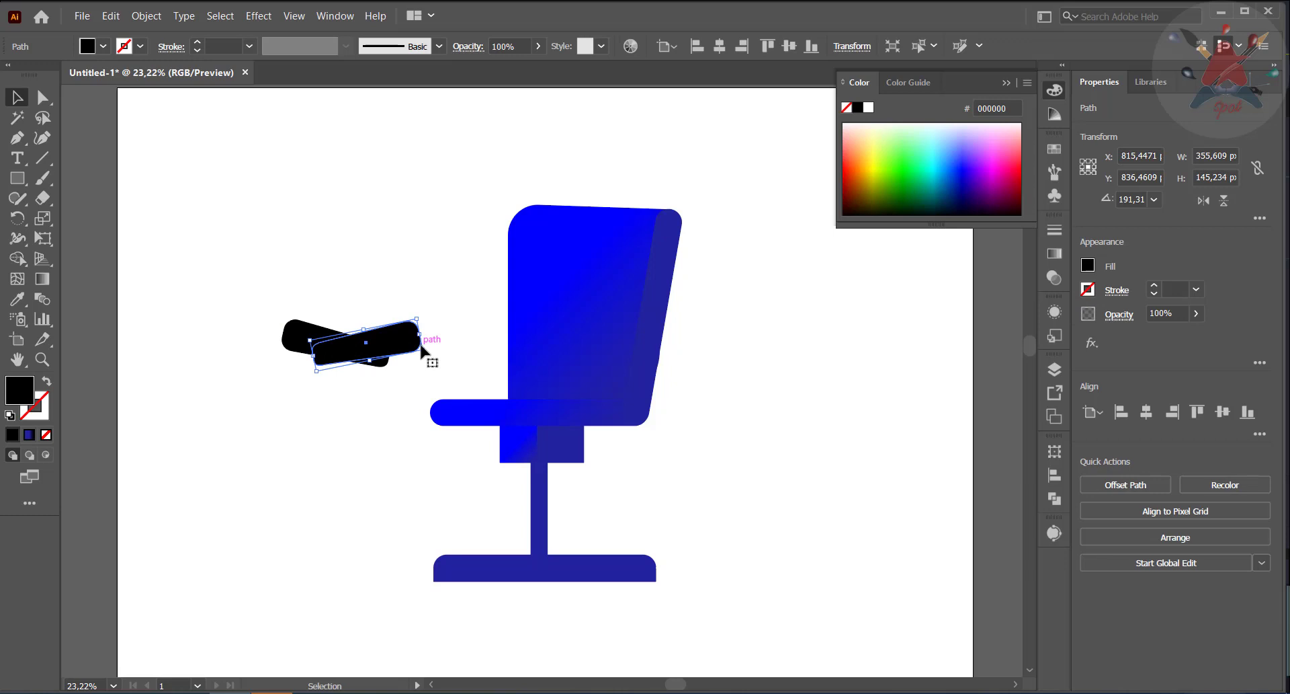
Step: Fill both crossed bars with dark green 005122
left_click(298, 313)
left_click(922, 183)
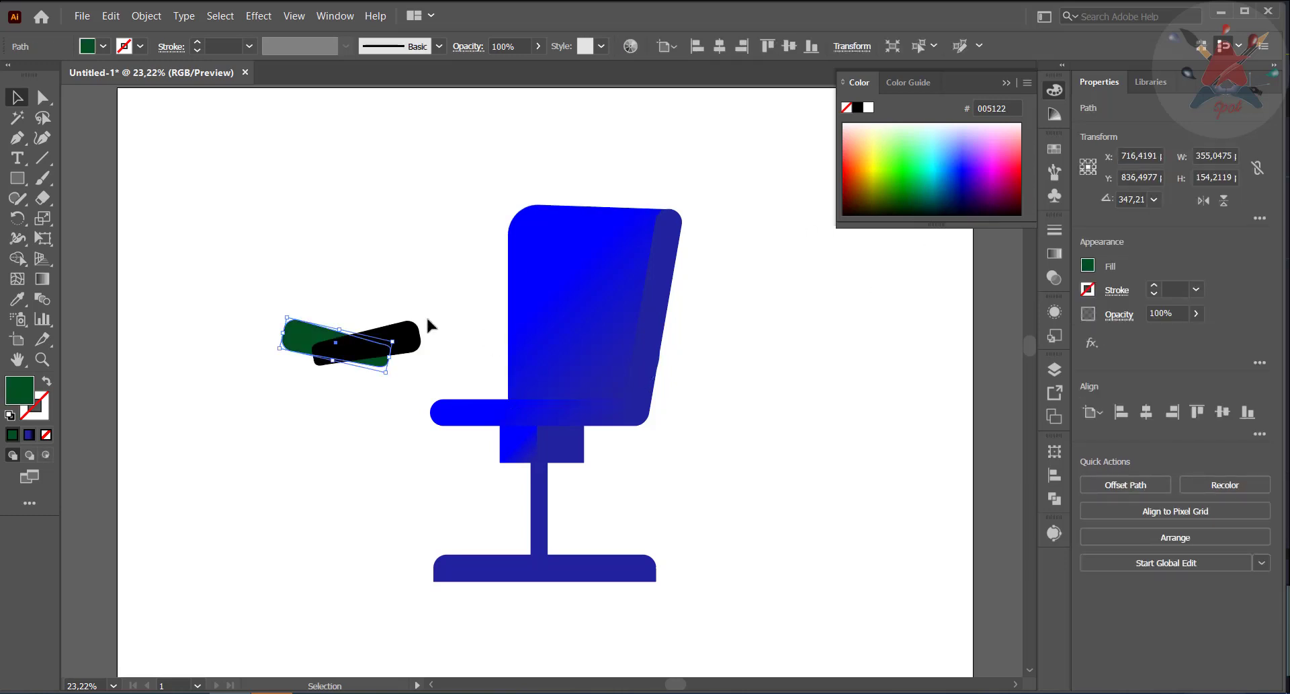
left_click(410, 333)
left_click(917, 178)
left_click(376, 363)
left_click(19, 300)
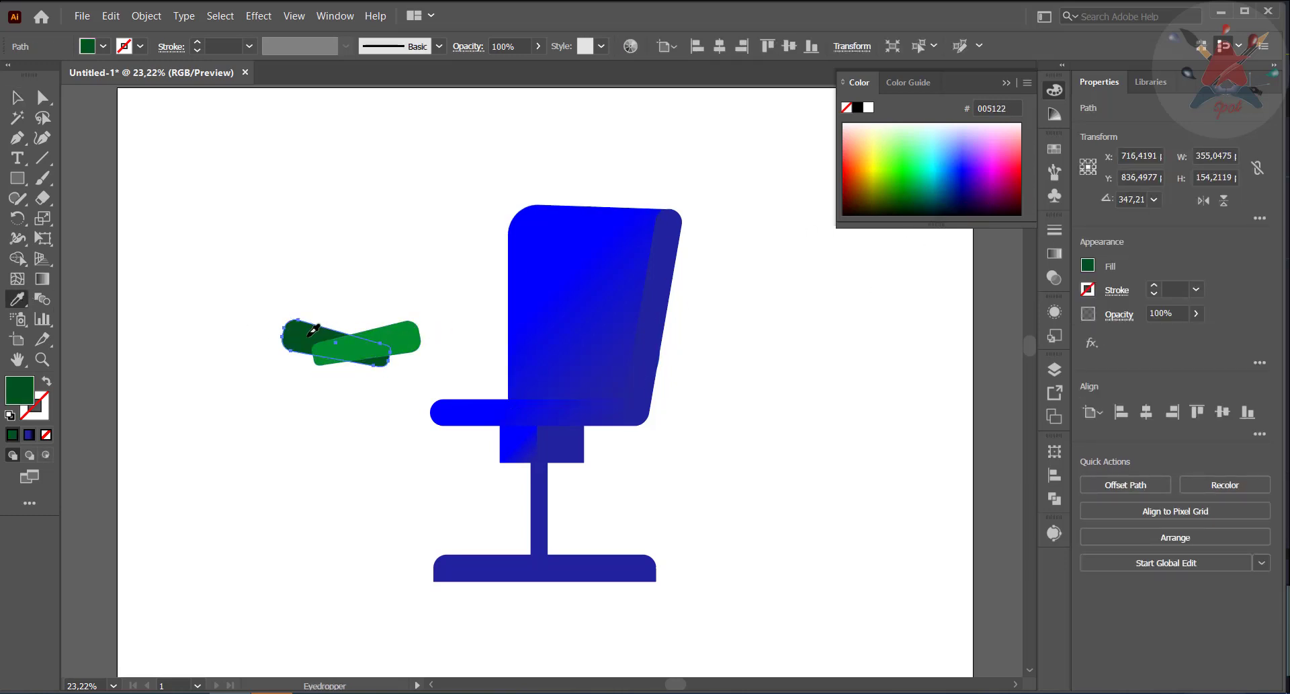
left_click(15, 97)
left_click(306, 316)
key("v")
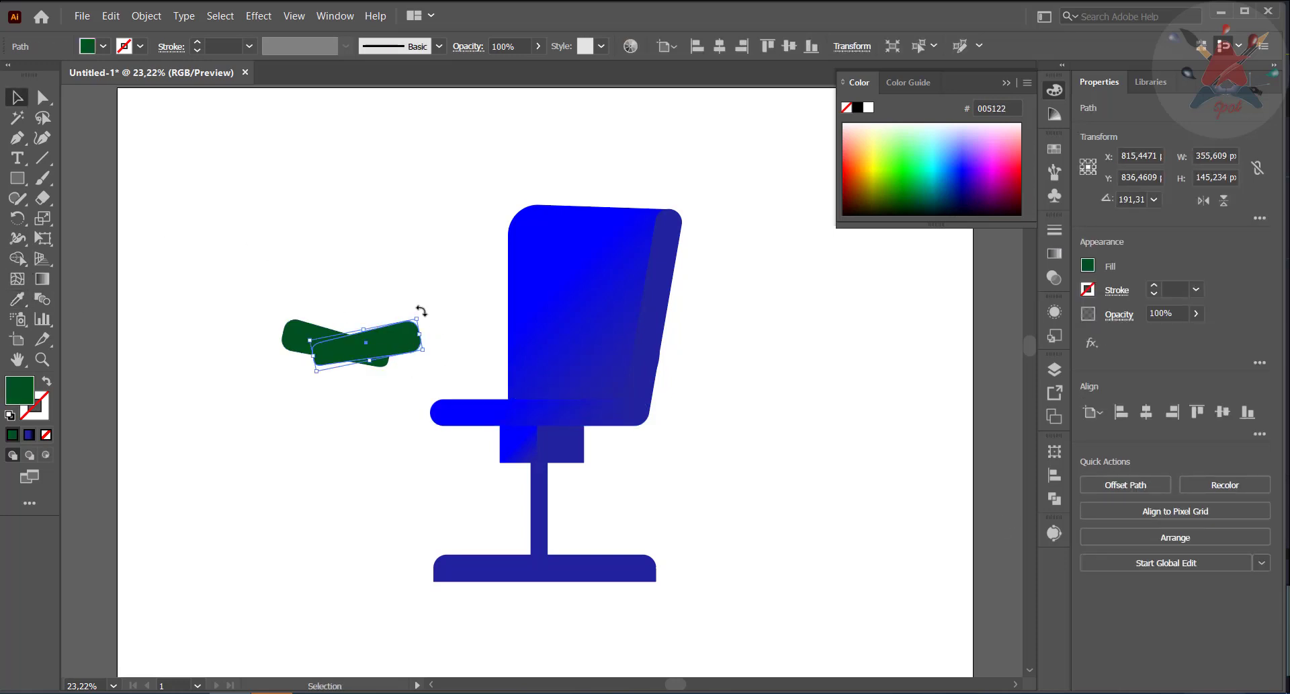
Step: Make two offset copies of the right-hand bar, subtract one with Minus Front, and move the thin curved strip below the crossed bars
left_click_drag(421, 311, 418, 181)
left_click(432, 308)
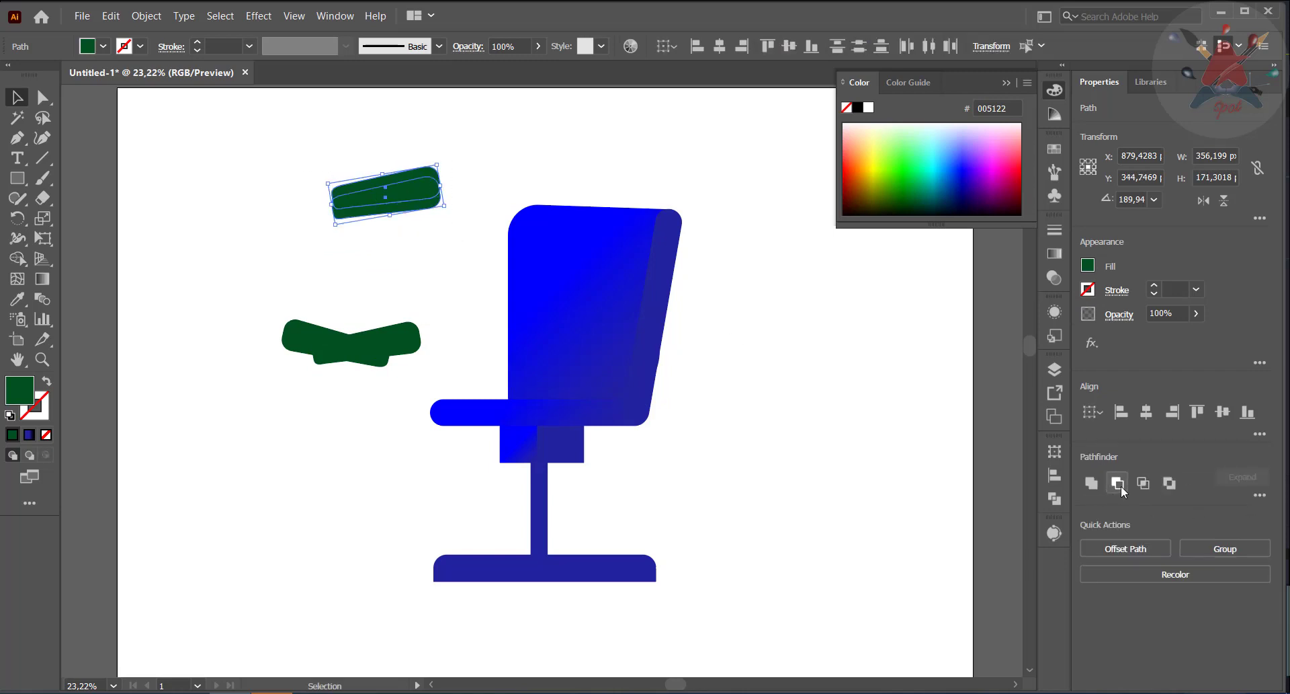
left_click(1118, 483)
left_click_drag(411, 217, 324, 418)
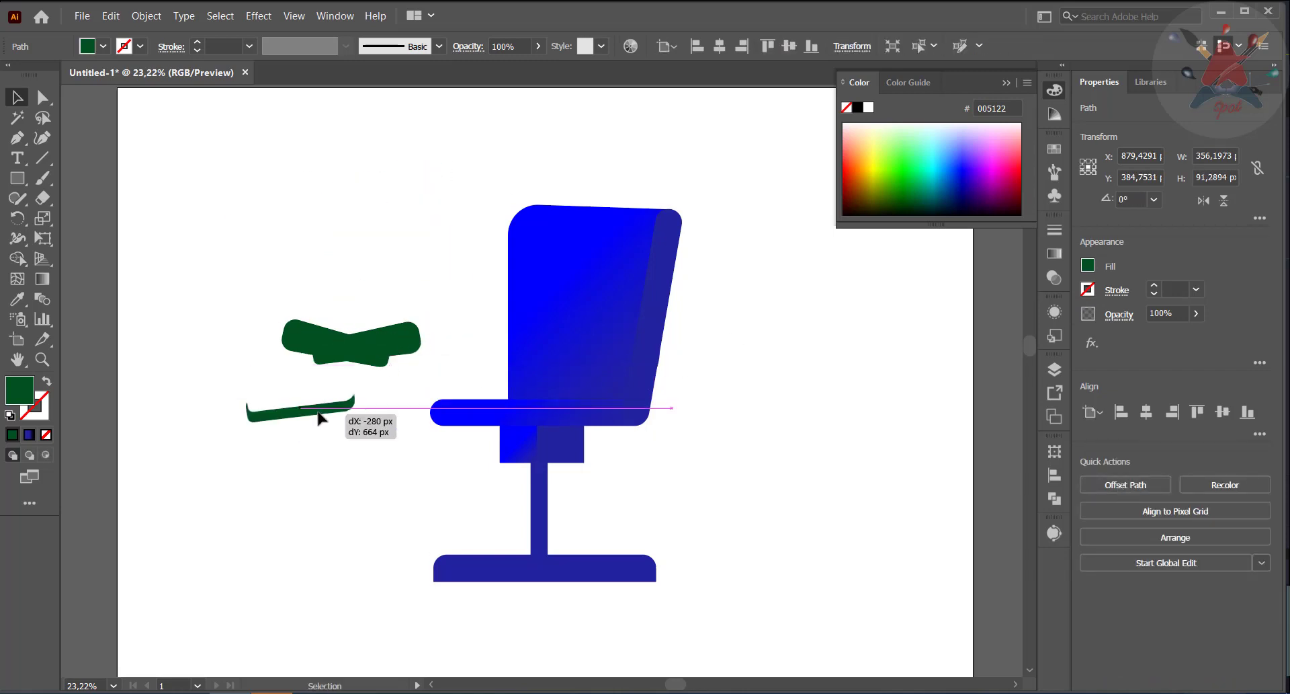
Step: Fill the thin curved strip with a darker green shade and place it along the right-hand bar's lower edge
right_click(324, 418)
mouse_move(403, 338)
left_click(519, 368)
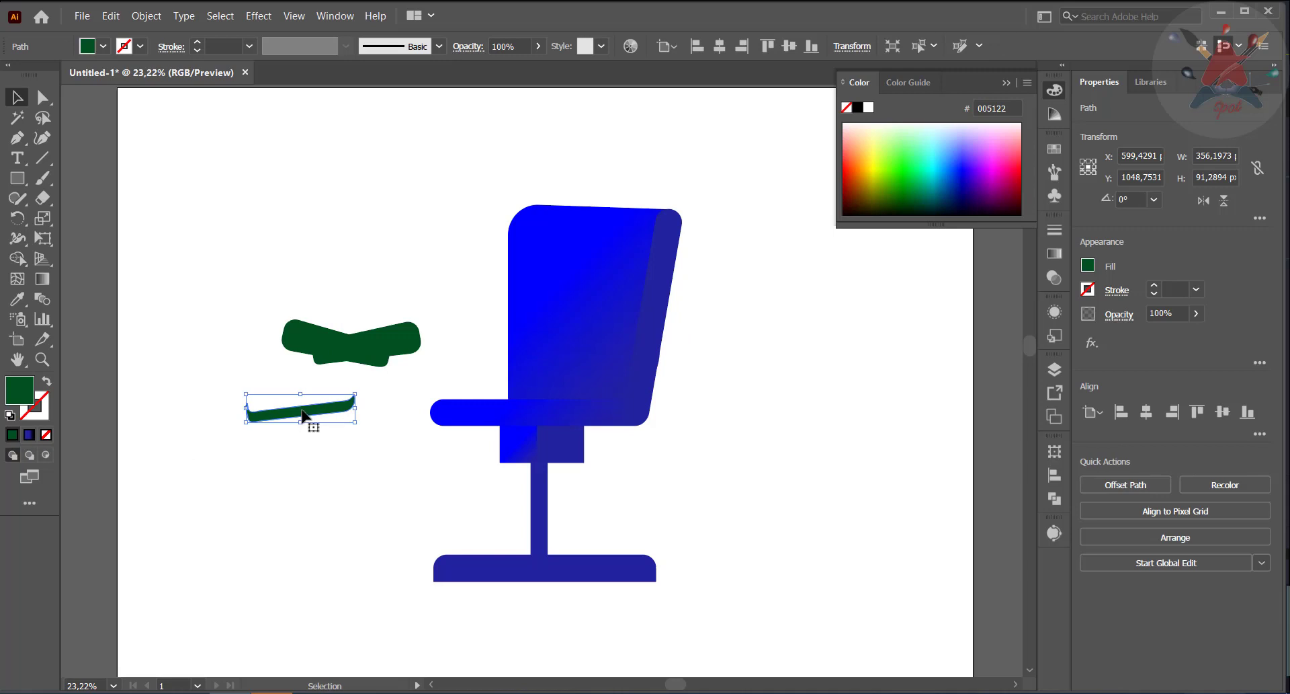
left_click(1060, 118)
left_click(912, 151)
left_click_drag(315, 408, 381, 350)
left_click(363, 392)
Step: Adjust the stacking order so the darker strip lies behind the crossing green bar
right_click(311, 357)
mouse_move(340, 602)
left_click(518, 652)
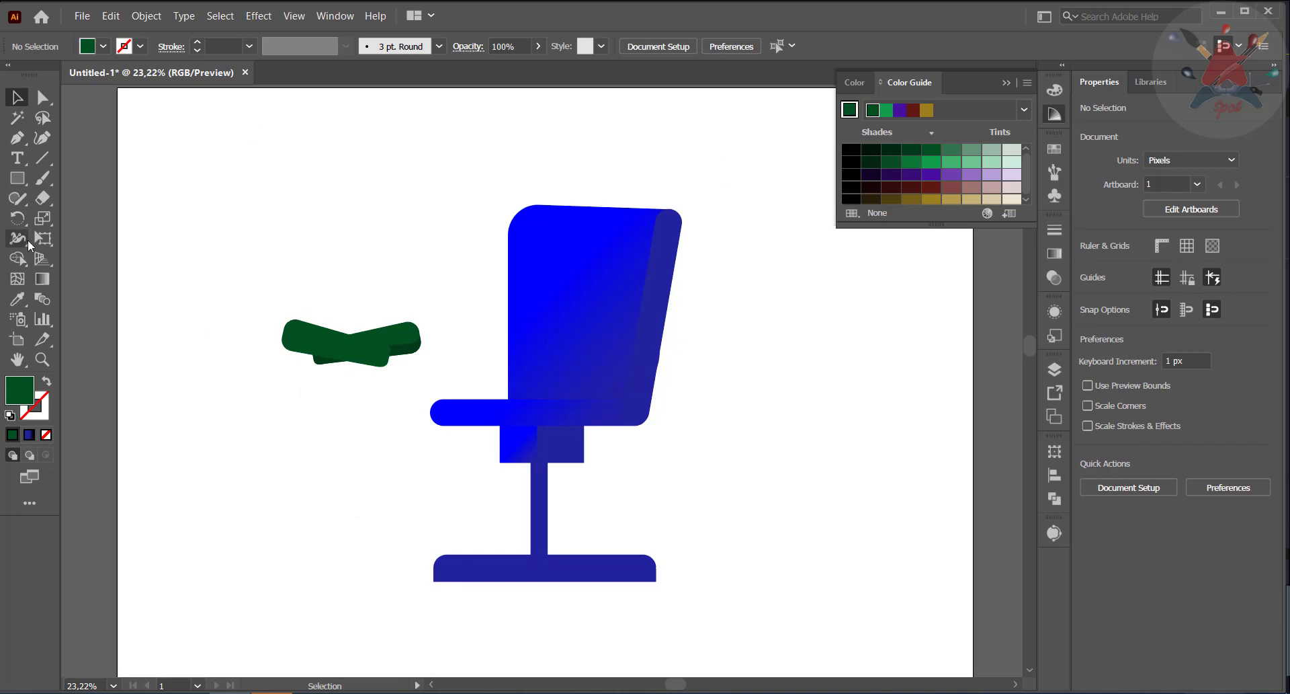
left_click(17, 178)
left_click(66, 202)
left_click_drag(200, 198, 240, 223)
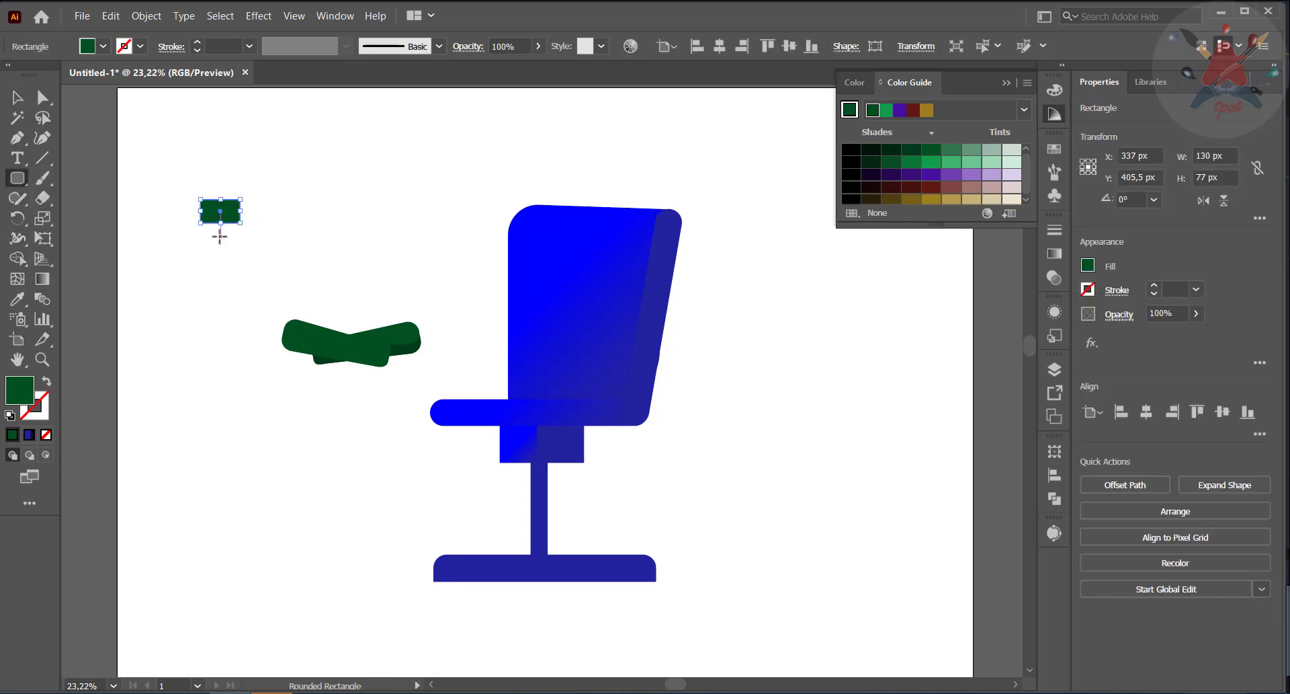
key("Delete")
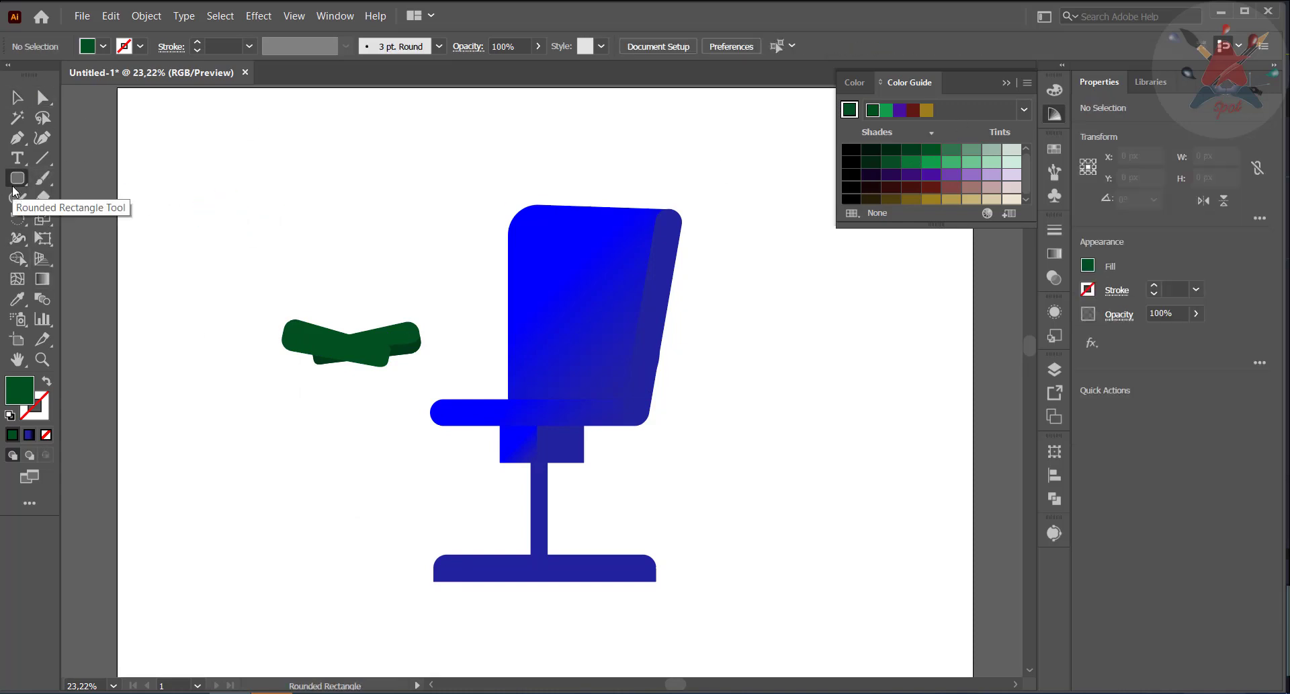
Step: Draw a small green rectangle above the crossed bars and shift its upper corner points to give it a slanted, tapered top
left_click(14, 180)
left_click(74, 181)
mouse_move(205, 193)
left_mouse_down()
mouse_move(265, 227)
mouse_move(207, 210)
mouse_move(214, 220)
mouse_move(263, 236)
left_mouse_up()
left_click(43, 98)
left_click(201, 204)
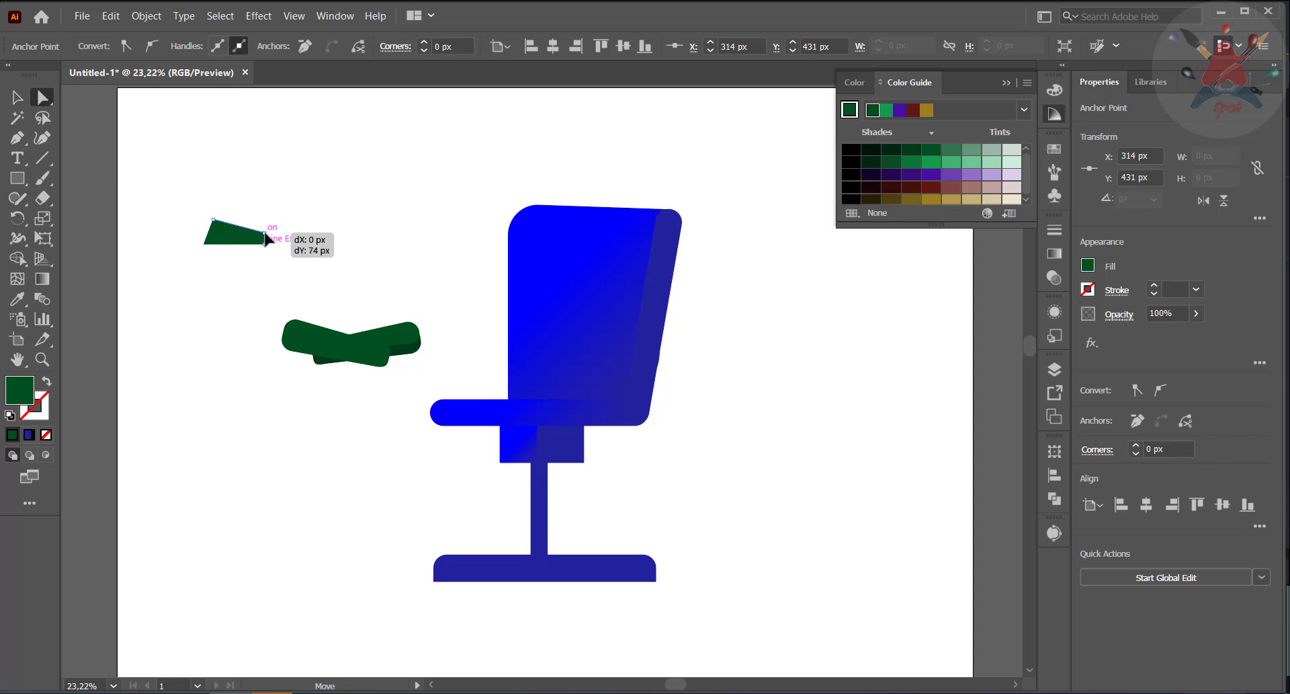
Step: Bend the small tapered shape's left edge into an inward curve with the Anchor Point tool
left_click_drag(17, 140, 101, 193)
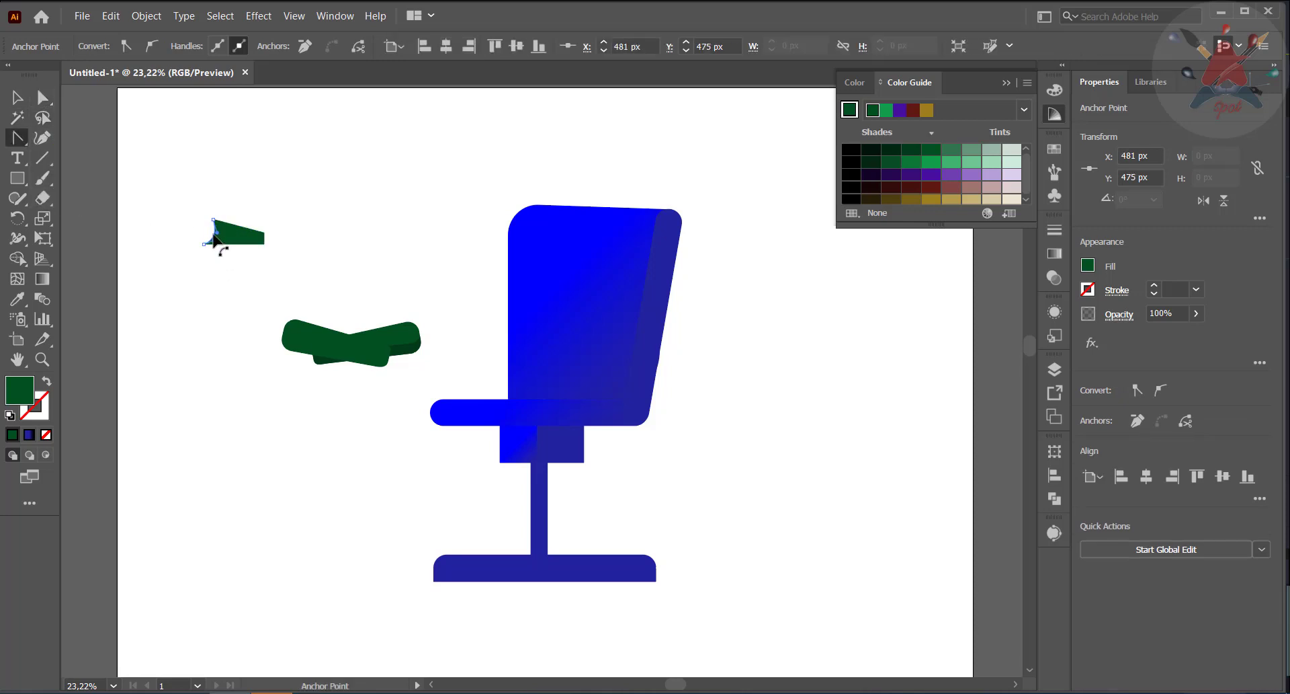
left_click(214, 235)
left_click(253, 185)
left_click(235, 232)
key("a")
left_click(240, 201)
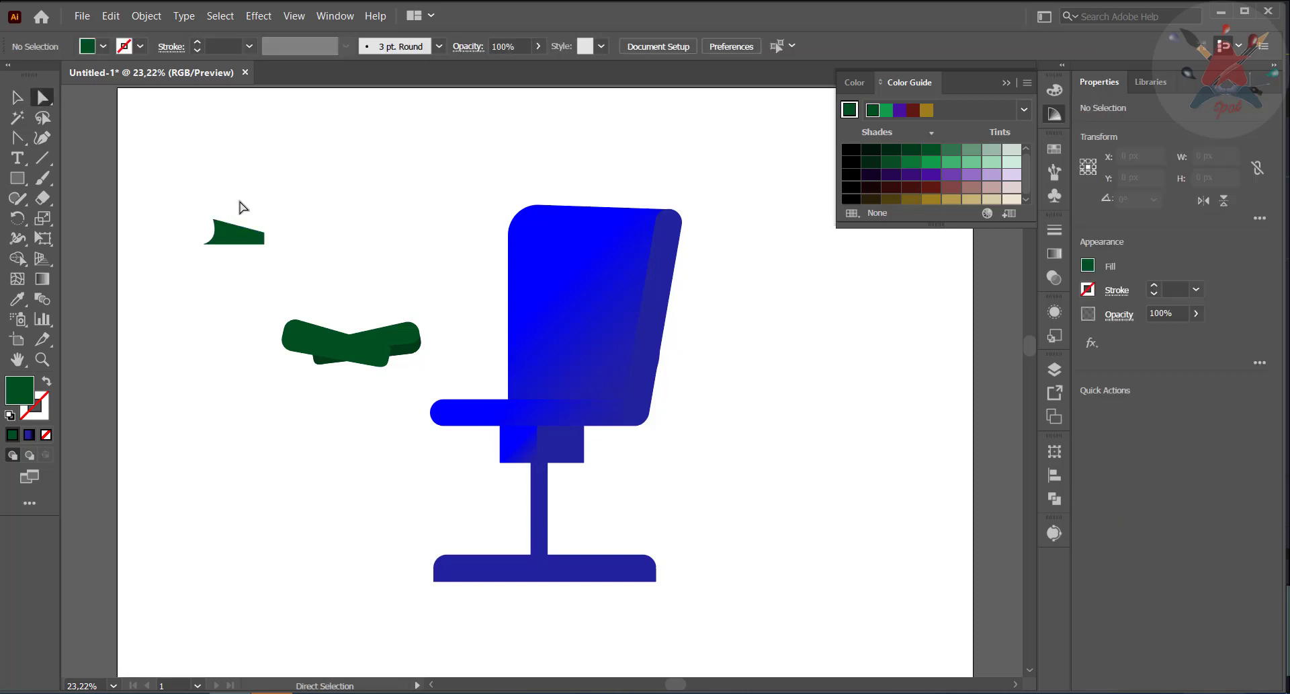
Step: Round the corners at both ends of the small tapered green shape
left_click(264, 243)
left_click_drag(258, 237, 250, 236)
left_click(229, 235)
left_click_drag(196, 195, 222, 282)
left_click_drag(219, 226, 217, 230)
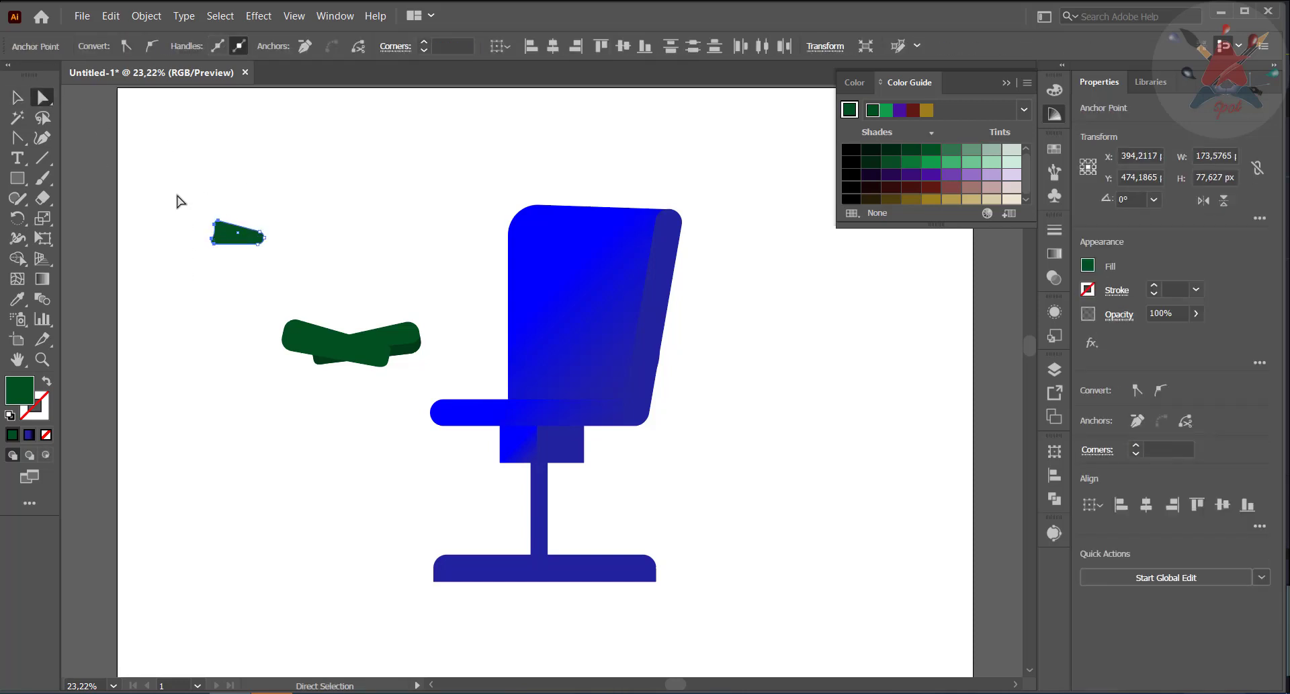
Step: Fill the small tapered shape with orange
left_click(229, 233)
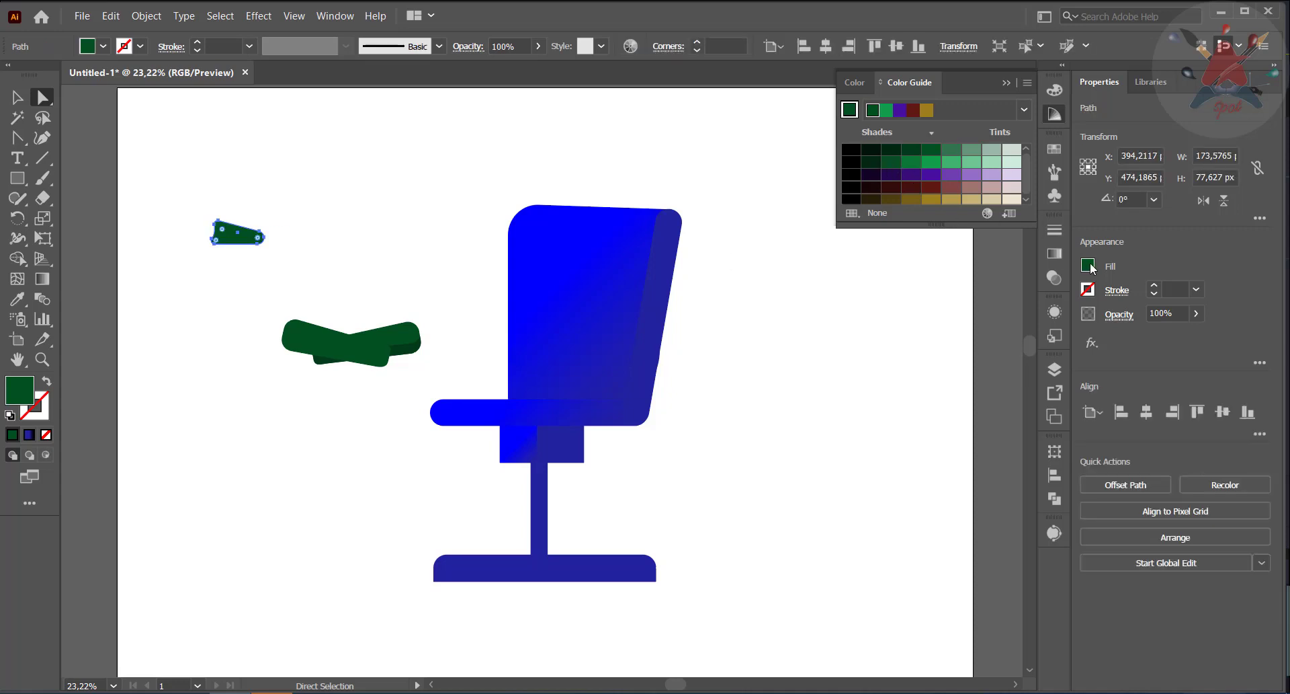
left_click(1090, 266)
left_click(1008, 325)
left_click(247, 246)
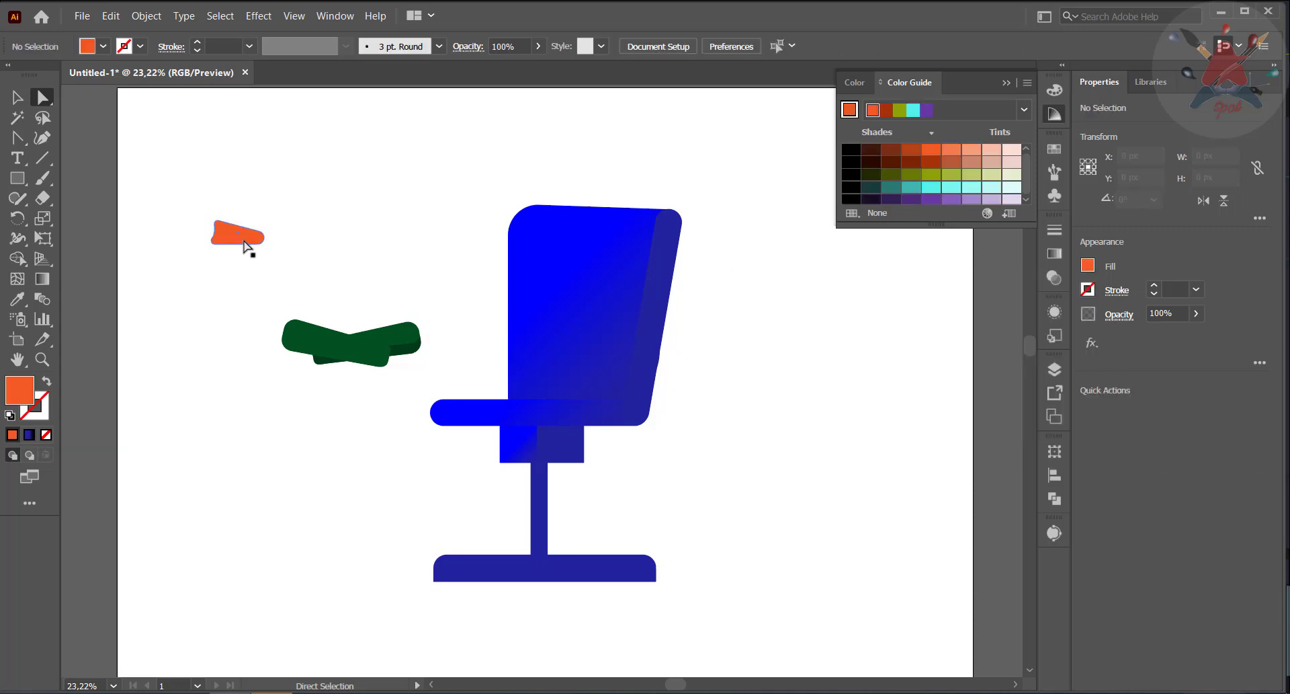
Step: Place an orange tapered shape at the lower right of the crossed bars and a copy at the lower left behind them
left_click_drag(244, 246, 340, 355)
left_click(461, 230)
right_click(424, 363)
left_click(425, 367)
key("v")
right_click(330, 410)
mouse_move(439, 340)
left_click(540, 382)
left_click(329, 429)
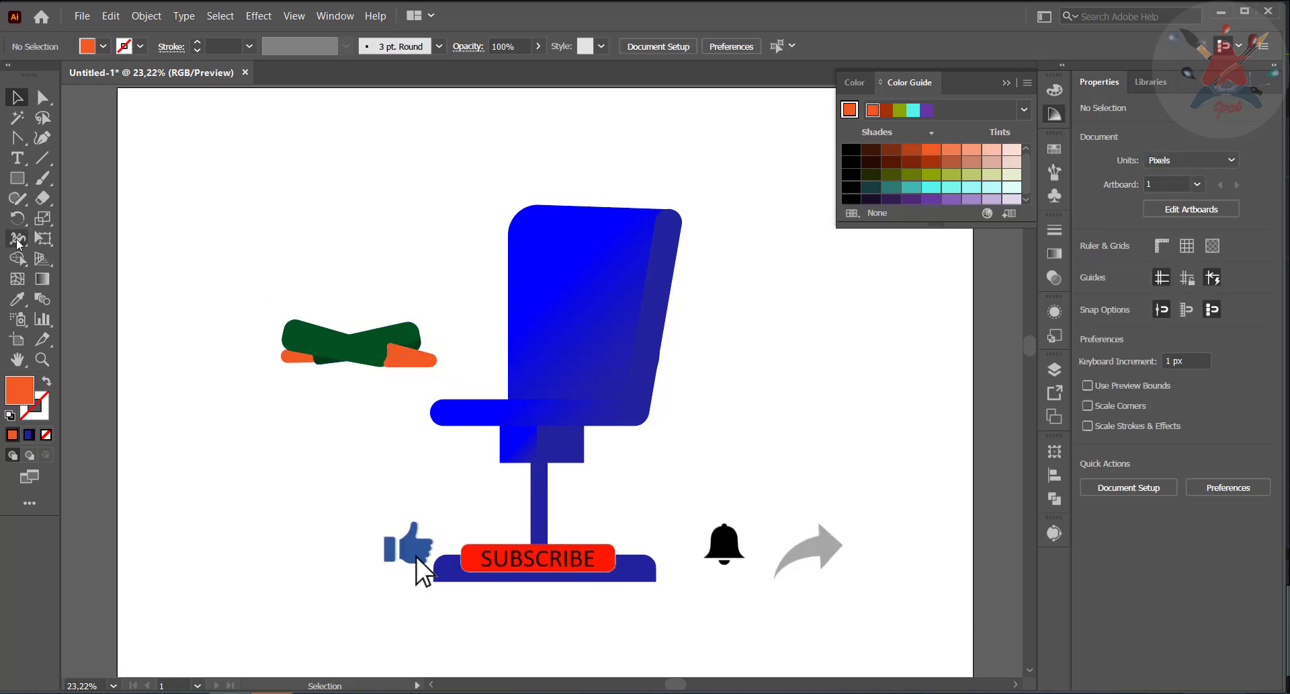
Step: Draw an orange rounded rectangle about 395 by 46 px across the top of the crossed green bars
left_click(17, 178)
left_click(108, 190)
left_click_drag(295, 316, 416, 330)
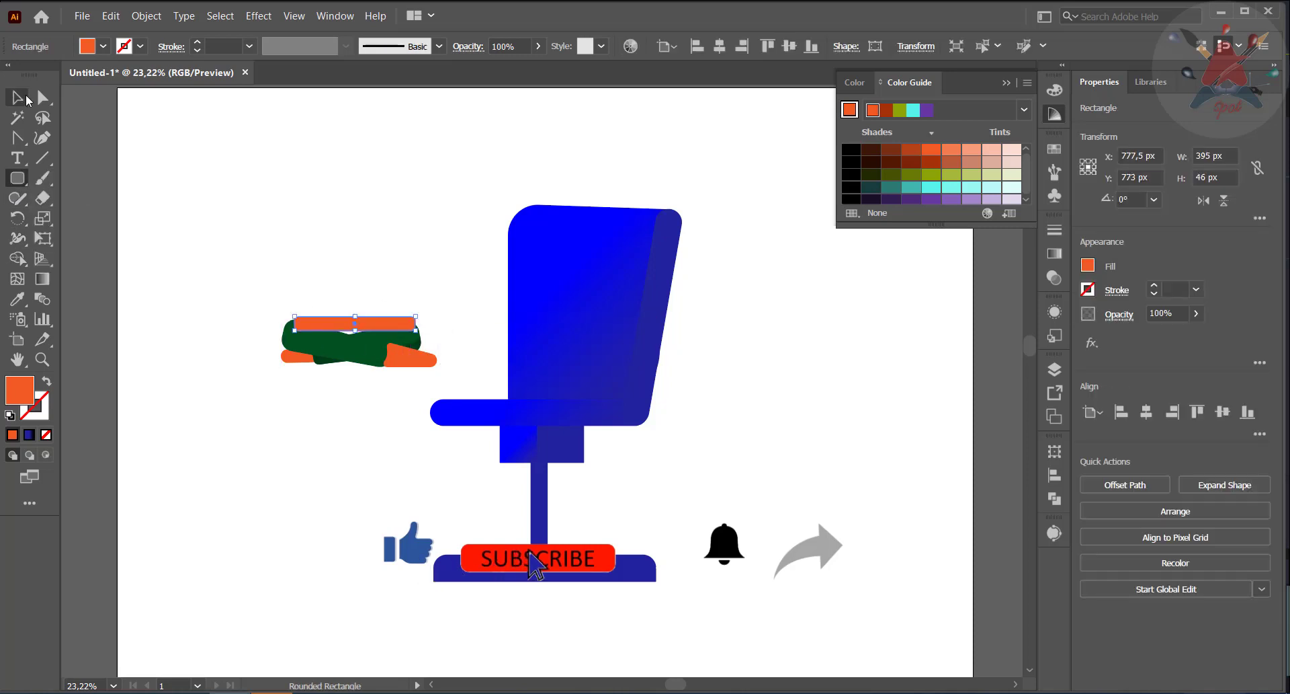
Step: Send the orange rounded rectangle behind the crossed green bars
left_click(27, 98)
right_click(371, 321)
mouse_move(417, 587)
left_click(628, 639)
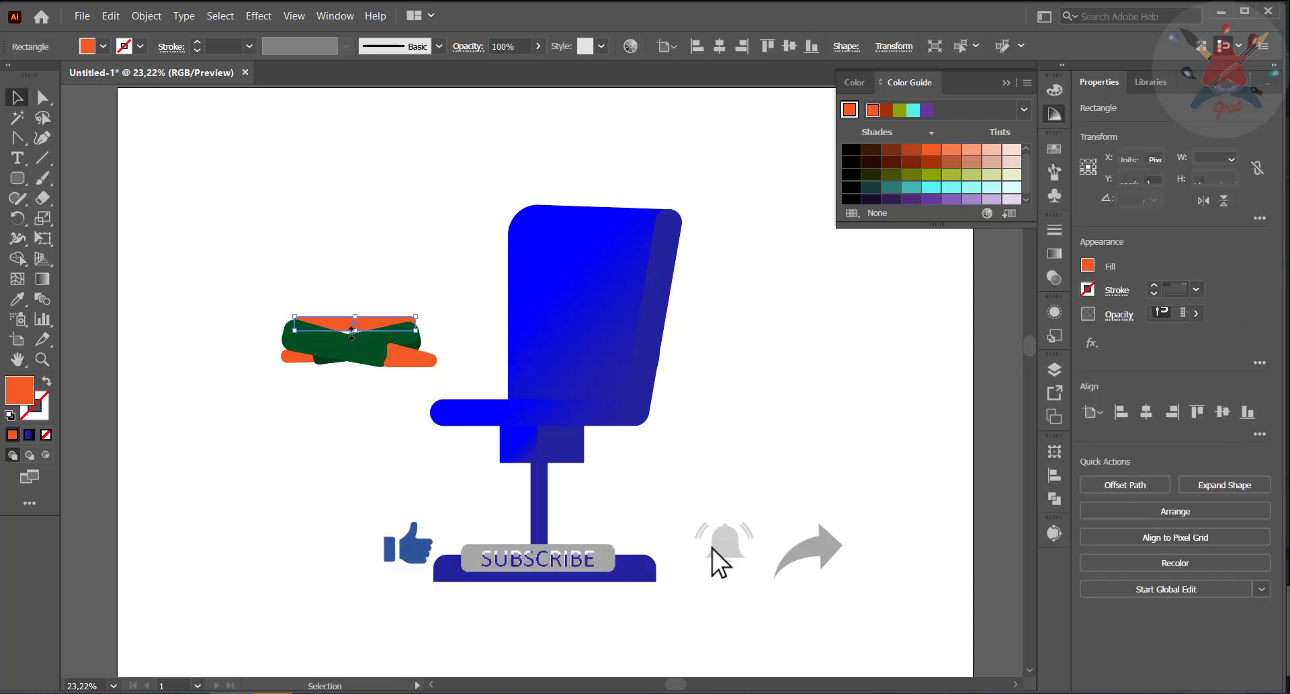
Step: Fill the rounded rectangle behind the green bars with pale yellow-green and narrow it slightly from its right edge
left_click(992, 174)
left_click(384, 197)
left_click(374, 323)
left_click_drag(416, 318, 411, 317)
left_click(401, 254)
Step: Draw a rounded rectangle about 409 by 249 px above the crossed bars and fill it with black
left_click(18, 178)
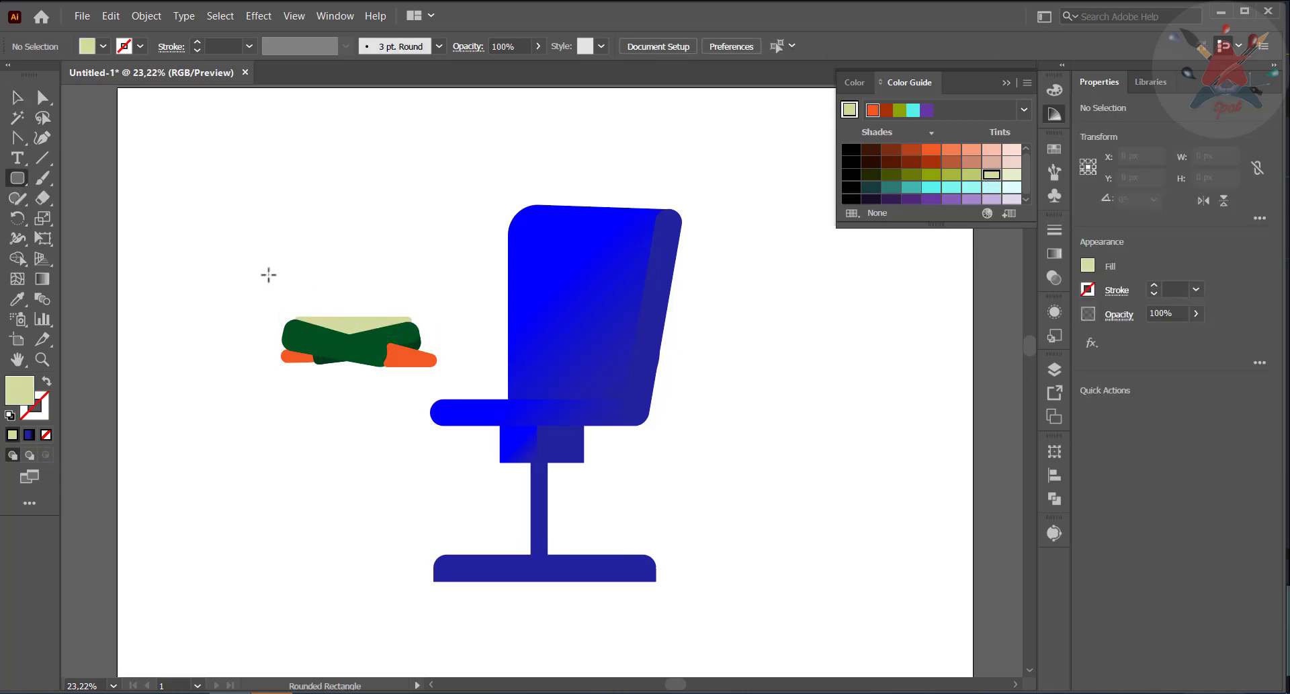
mouse_move(262, 243)
left_mouse_down()
mouse_move(402, 312)
mouse_move(387, 318)
left_mouse_up()
left_click(855, 160)
Step: Distort the top corners of the black rectangle with Free Transform
left_click(43, 238)
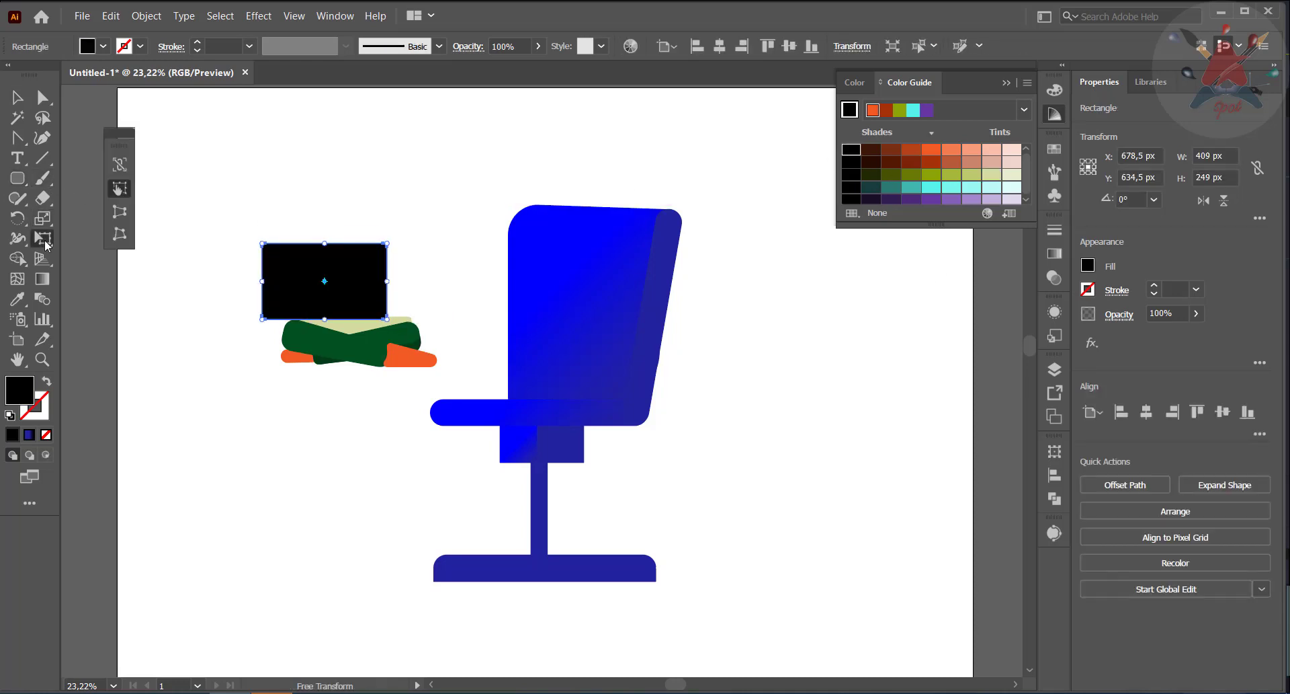
left_click_drag(263, 245, 248, 243)
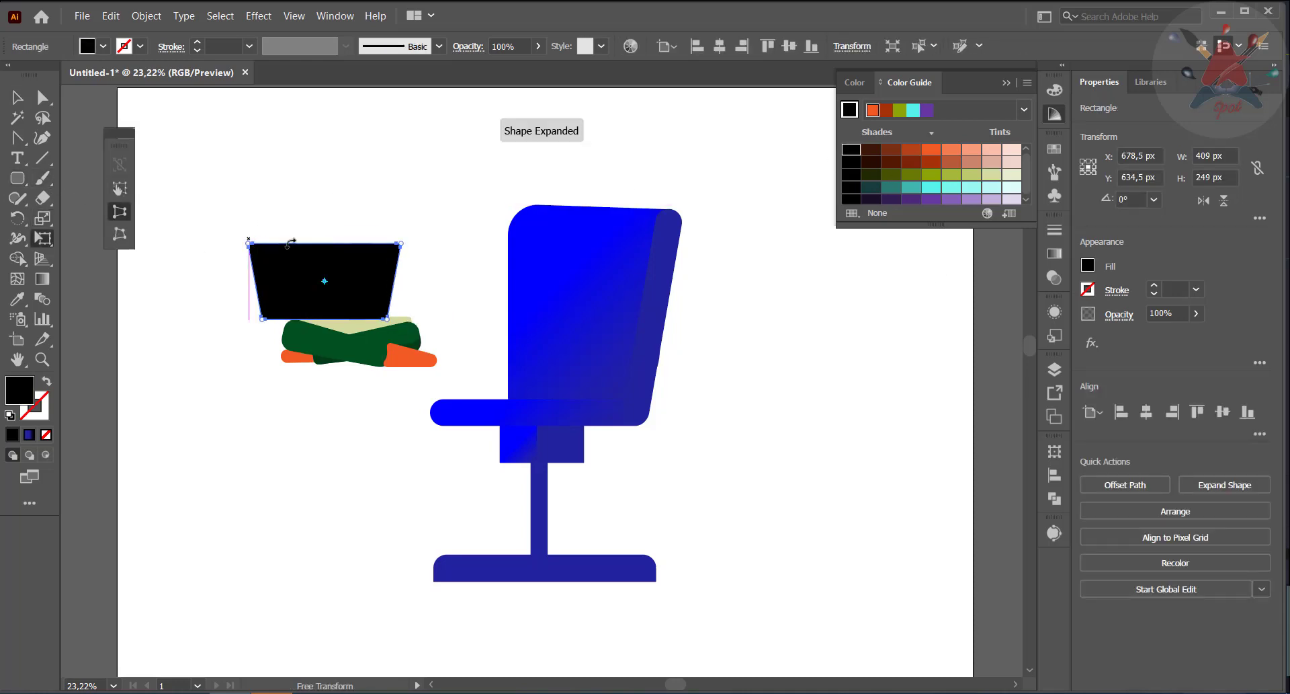
left_click_drag(401, 242, 367, 262)
Step: Nudge the black rectangle's top corner points left so that it leans like an open laptop lid
key("a")
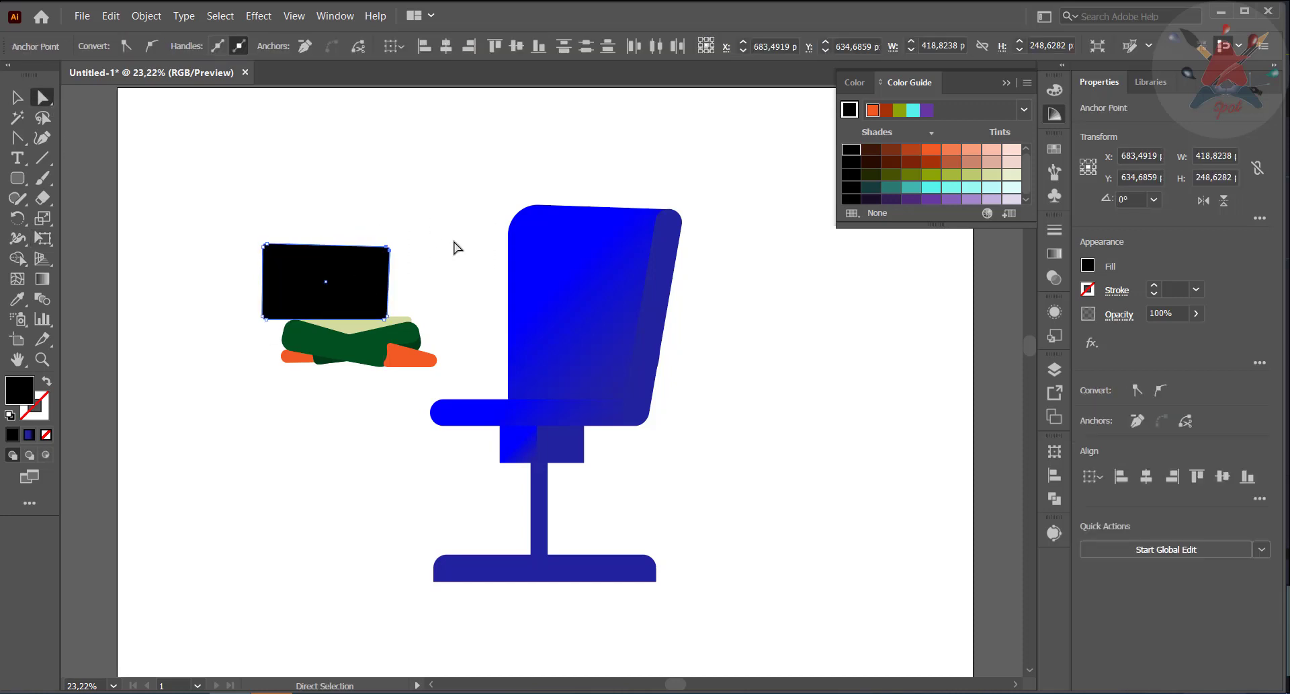
key("shift+Left")
key("shift+Left")
key("shift+Left")
key("shift+Left")
key("shift+Left")
key("shift+Left")
key("shift+Left")
key("shift+Left")
key("shift+Left")
key("shift+Left")
key("shift+Left")
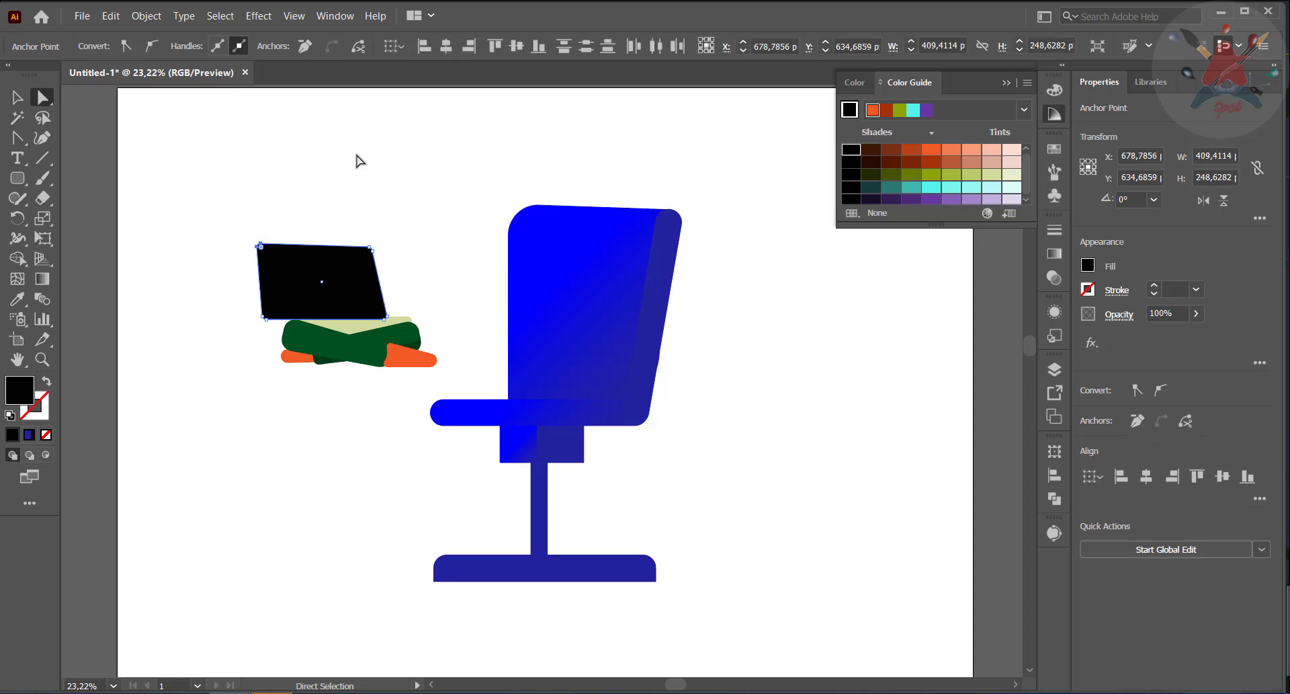
left_click(386, 248)
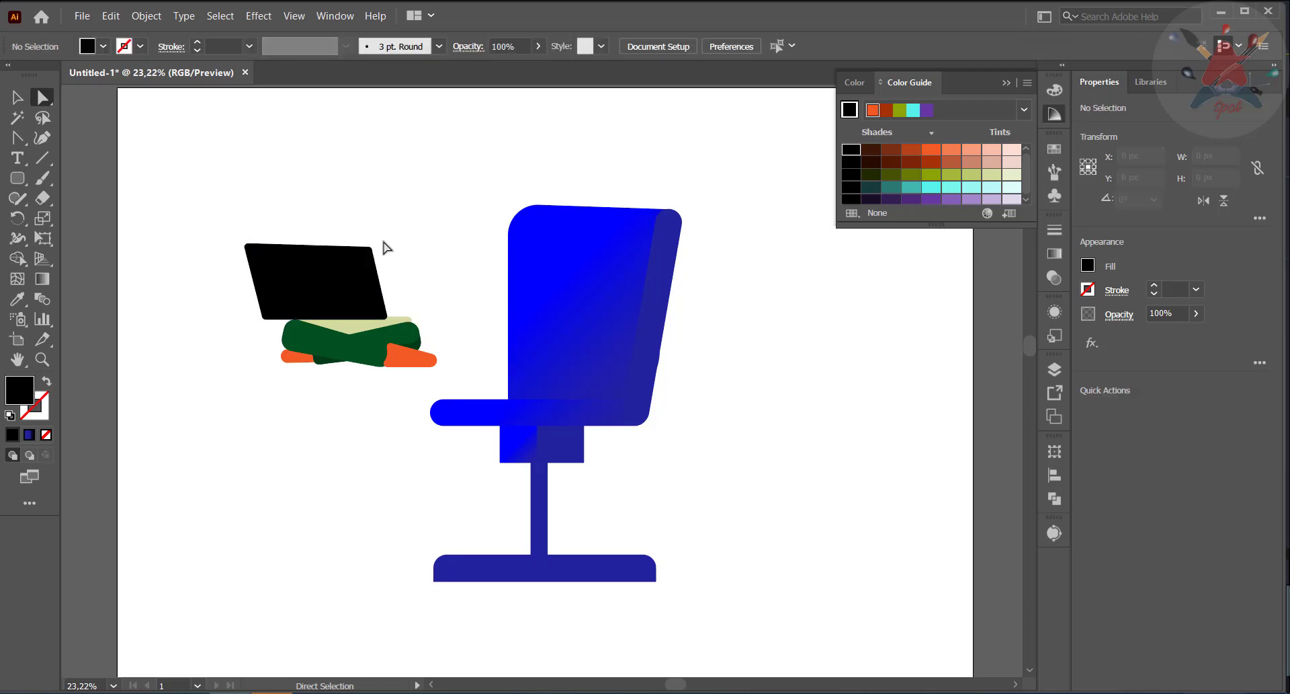
Step: Add a small pale cyan rounded bar at the lower right corner of the black laptop lid
left_click(18, 179)
left_click_drag(177, 145, 372, 324)
left_click(1012, 187)
key("v")
left_click(136, 214)
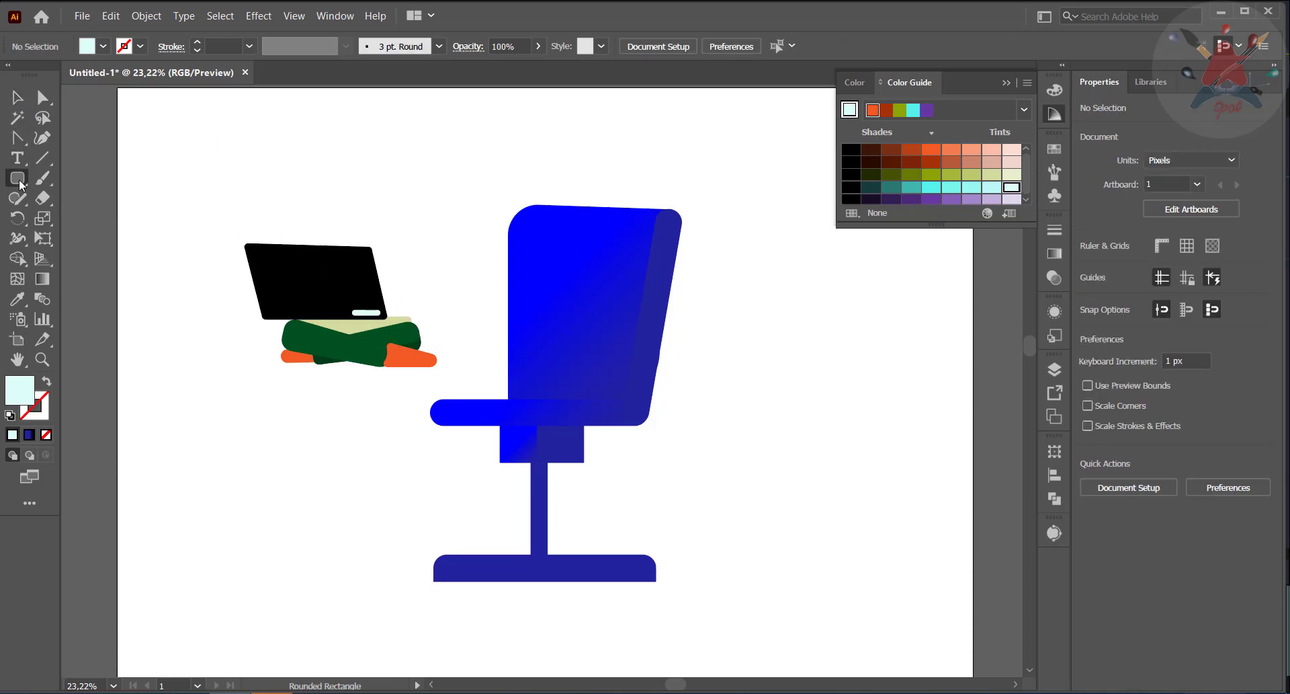
Step: Draw a small pale cyan circle at the centre of the laptop lid as its logo
left_click_drag(19, 179, 70, 213)
mouse_move(180, 200)
left_mouse_down()
mouse_move(293, 304)
mouse_move(320, 291)
left_mouse_up()
key("v")
left_click(242, 196)
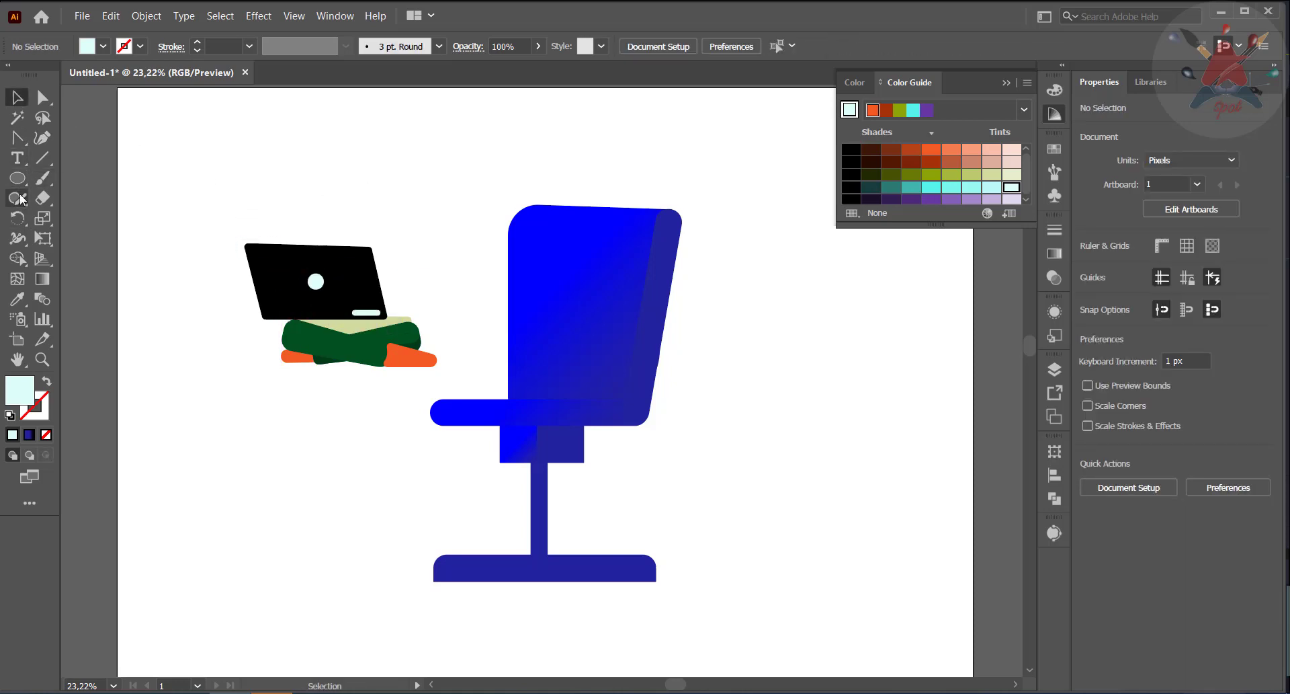
Step: Draw a rounded rectangle about 251 by 66 px above the laptop, fill it with salmon and fully round its ends
left_click_drag(17, 178, 81, 198)
left_click_drag(321, 188, 398, 208)
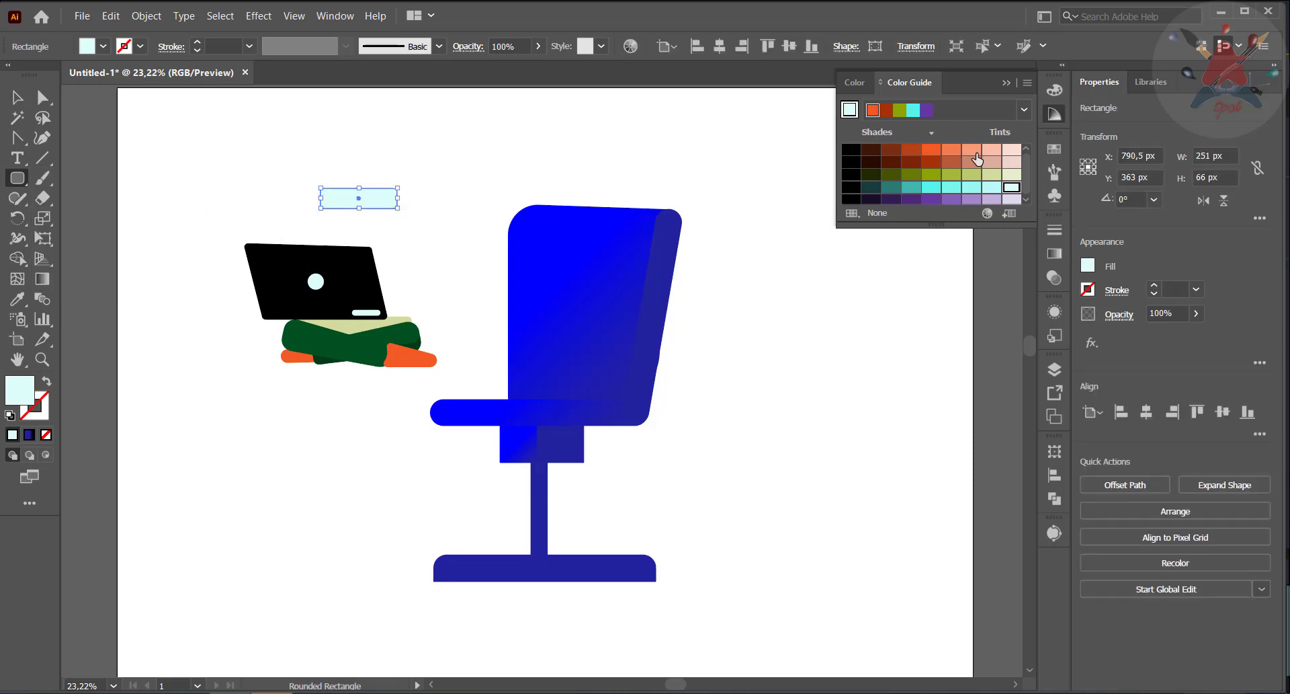
left_click(974, 152)
key("a")
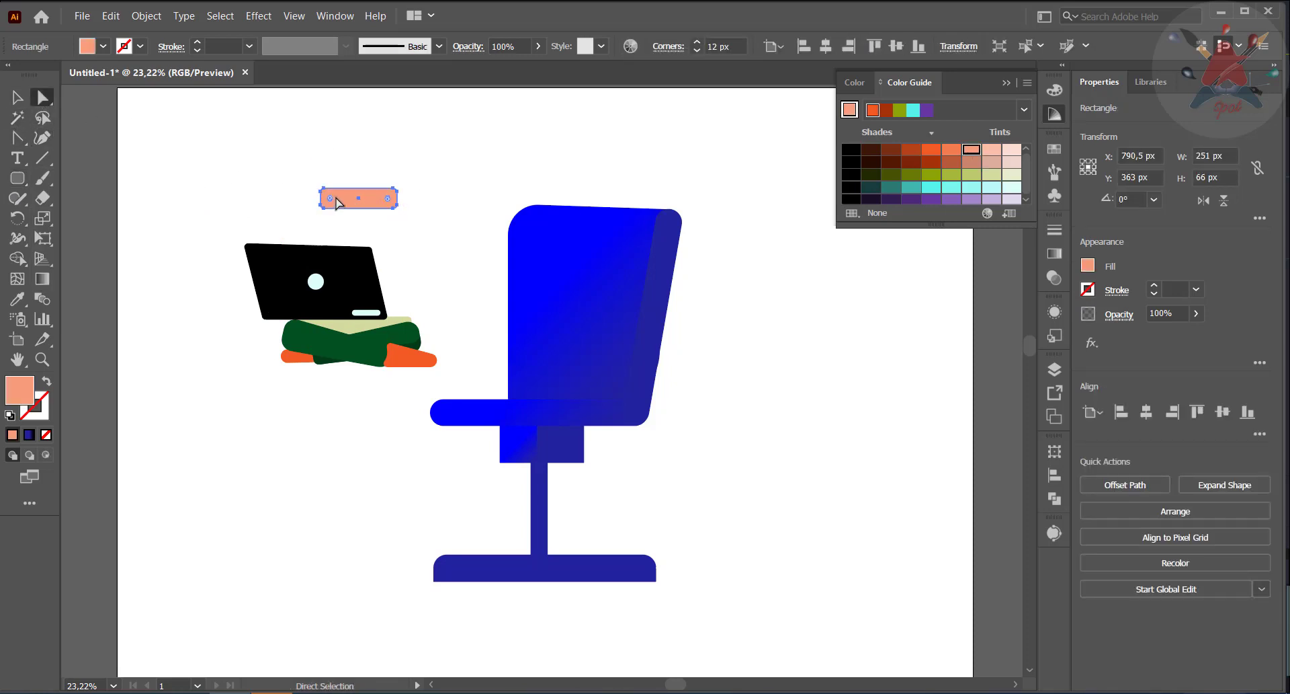
Step: Place the salmon bar as a slightly tilted forearm at the laptop's right edge and send it to the back
left_click(18, 100)
left_click_drag(358, 198, 382, 221)
right_click(410, 306)
left_click(642, 622)
left_click(464, 336)
Step: Group the laptop lid with its circle and small bar, and shift it slightly right over the forearm
left_click(391, 254)
left_click(317, 283)
left_click(367, 313, "shift")
left_click(352, 273, "shift")
right_click(353, 272)
left_click(391, 361)
Step: Place a second salmon bar as a steeply tilted upper arm that meets the forearm at the elbow
left_click(472, 252)
left_click(424, 306)
left_click(443, 291)
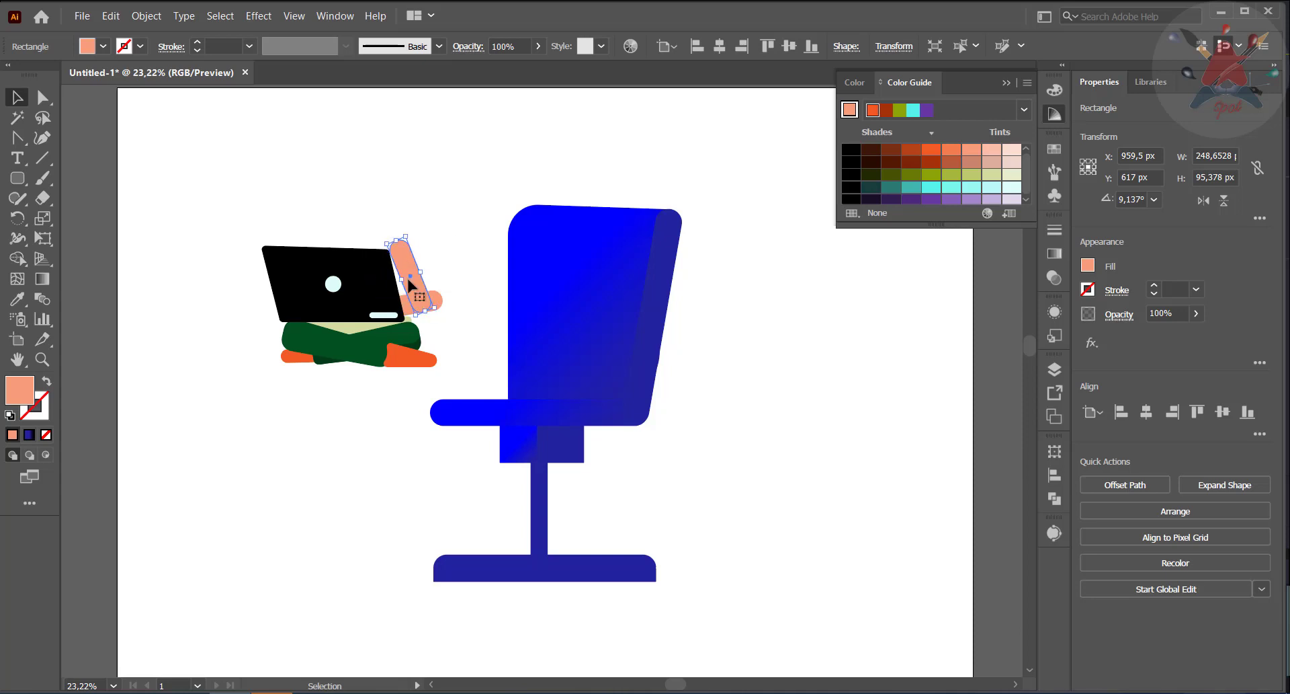
left_click_drag(430, 298, 443, 293)
left_click(453, 227)
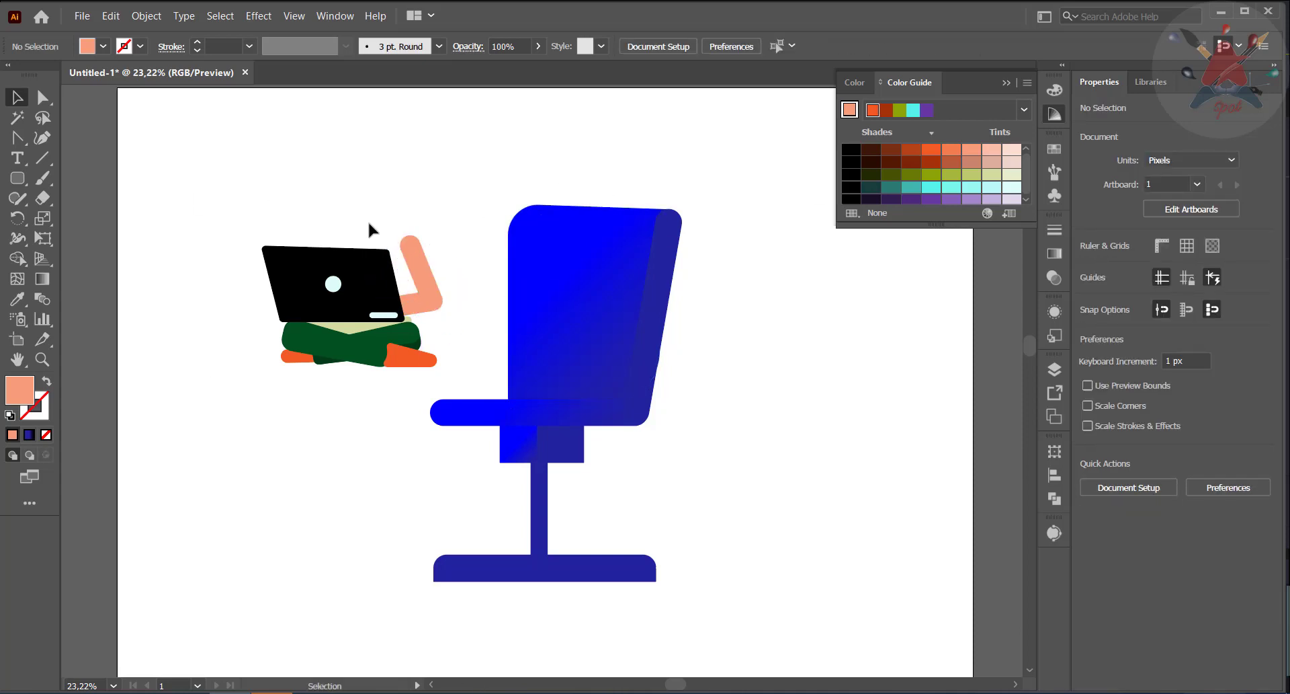
Step: Form the neck above the laptop from two small overlapping salmon blocks
left_click_drag(420, 266, 361, 218)
key("a")
left_click(17, 99)
left_click_drag(374, 227, 381, 187)
left_click(397, 171)
left_click(453, 195)
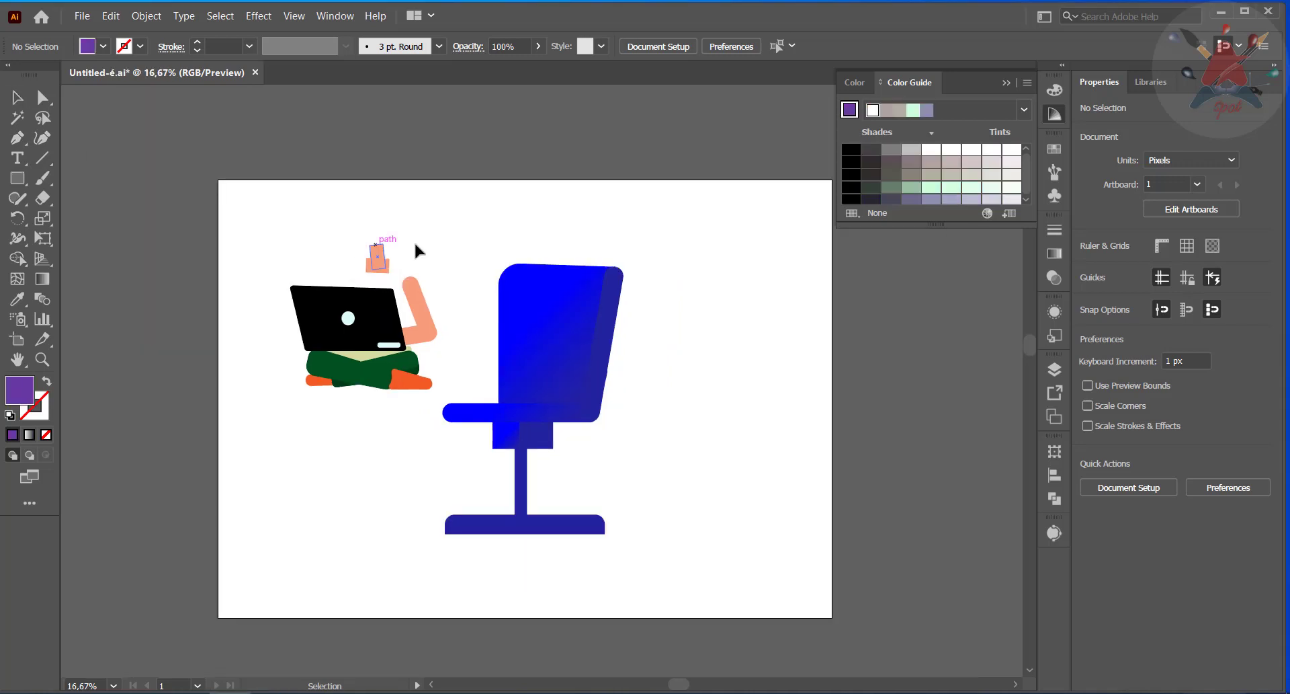
Step: Draw a head ellipse about 177 by 201 px above the neck and fill it with the sampled salmon skin colour
left_click(17, 178)
left_click(94, 220)
left_click_drag(357, 221, 389, 206)
left_click(17, 299)
left_click(384, 266)
left_click(18, 98)
left_click(83, 129)
left_click(436, 229)
left_click(378, 230)
left_click(16, 137)
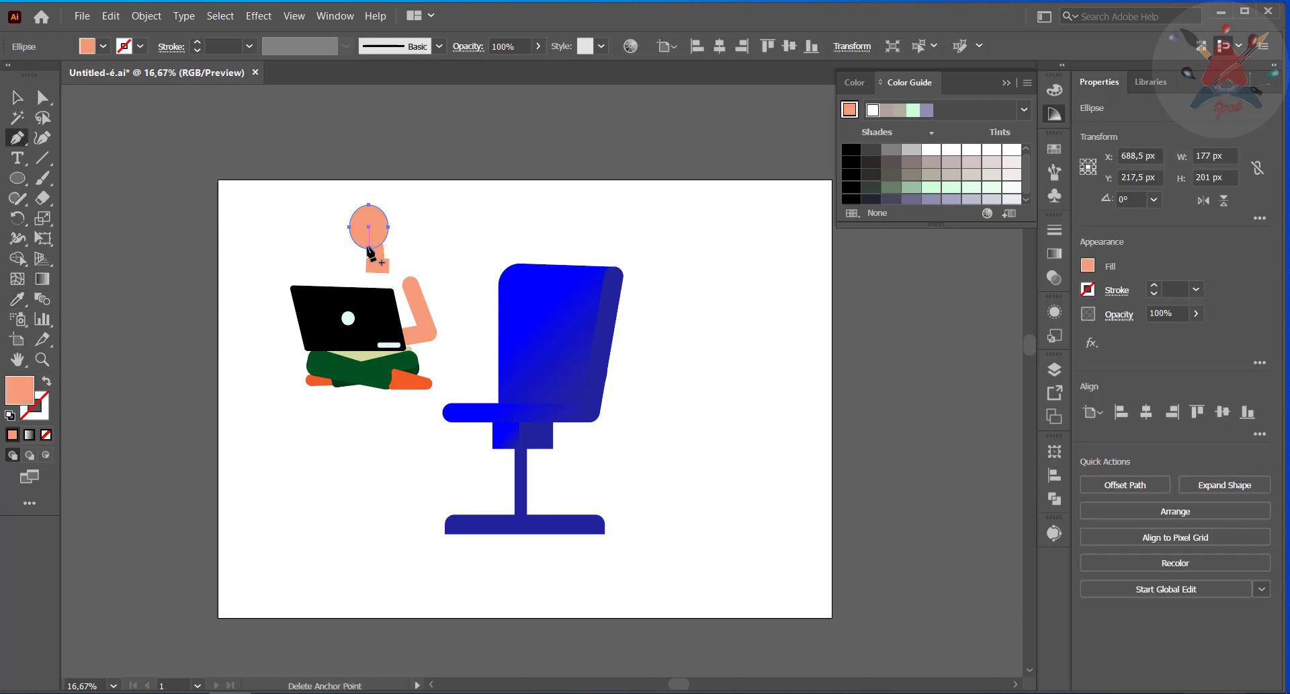
left_click(369, 247)
key("ctrl+z")
Step: Pull the head ellipse's bottom anchor point down to form a chin, making the head about 236 px high
key("shift+c")
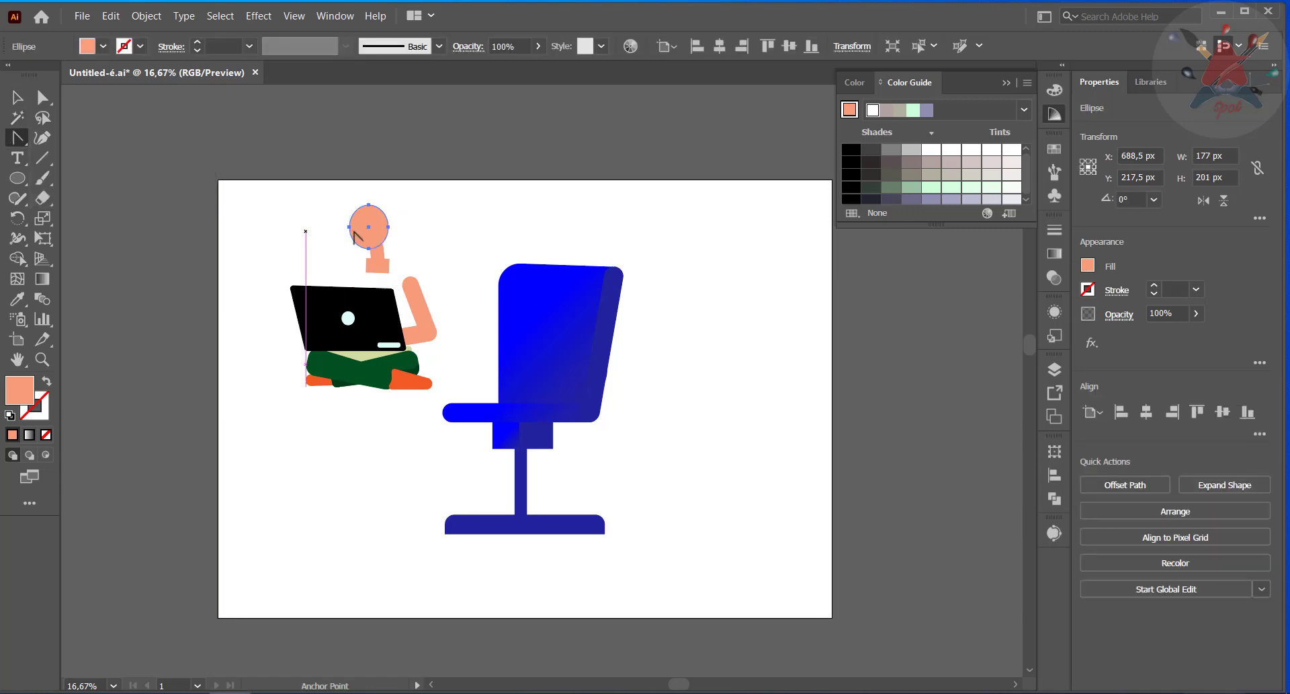
left_click(368, 247)
mouse_move(369, 247)
left_mouse_down()
mouse_move(356, 257)
mouse_move(370, 257)
left_mouse_up()
left_click(391, 251)
left_click(374, 256)
left_click(378, 252)
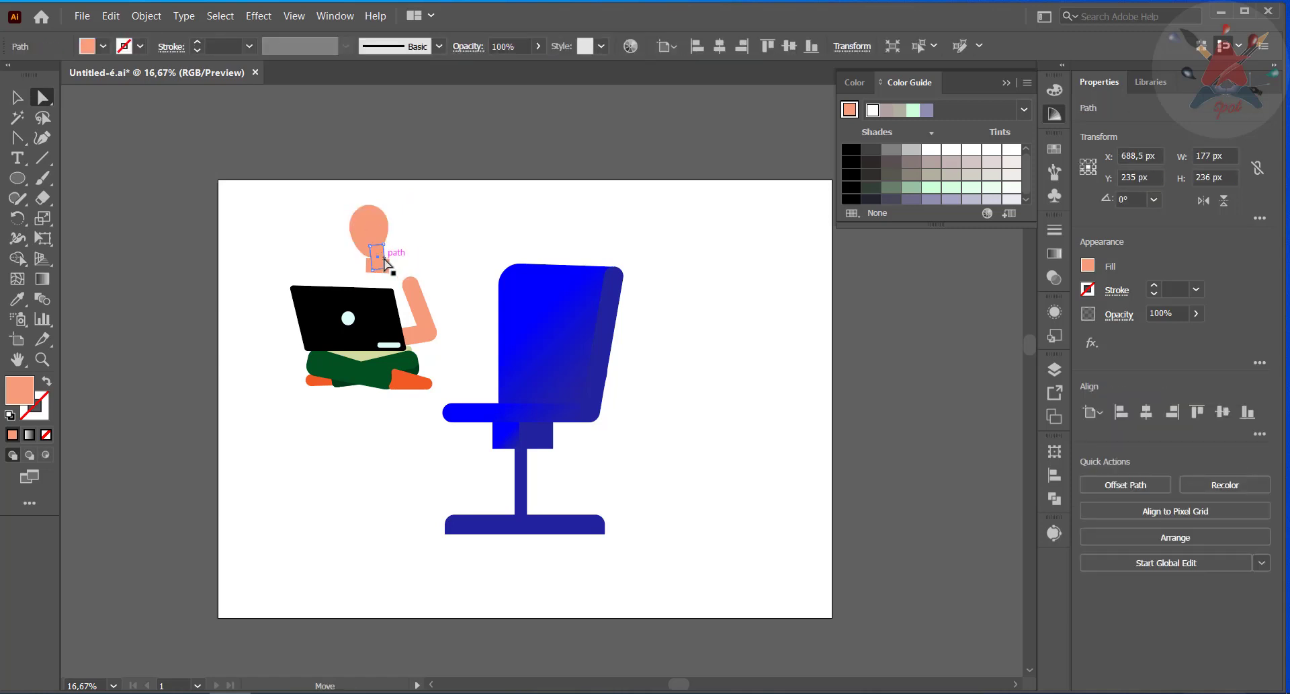
Step: Fill the upper neck piece with a darker brown shade of the skin colour
left_click(382, 256)
left_click(854, 110)
left_click(916, 151)
left_click(928, 151)
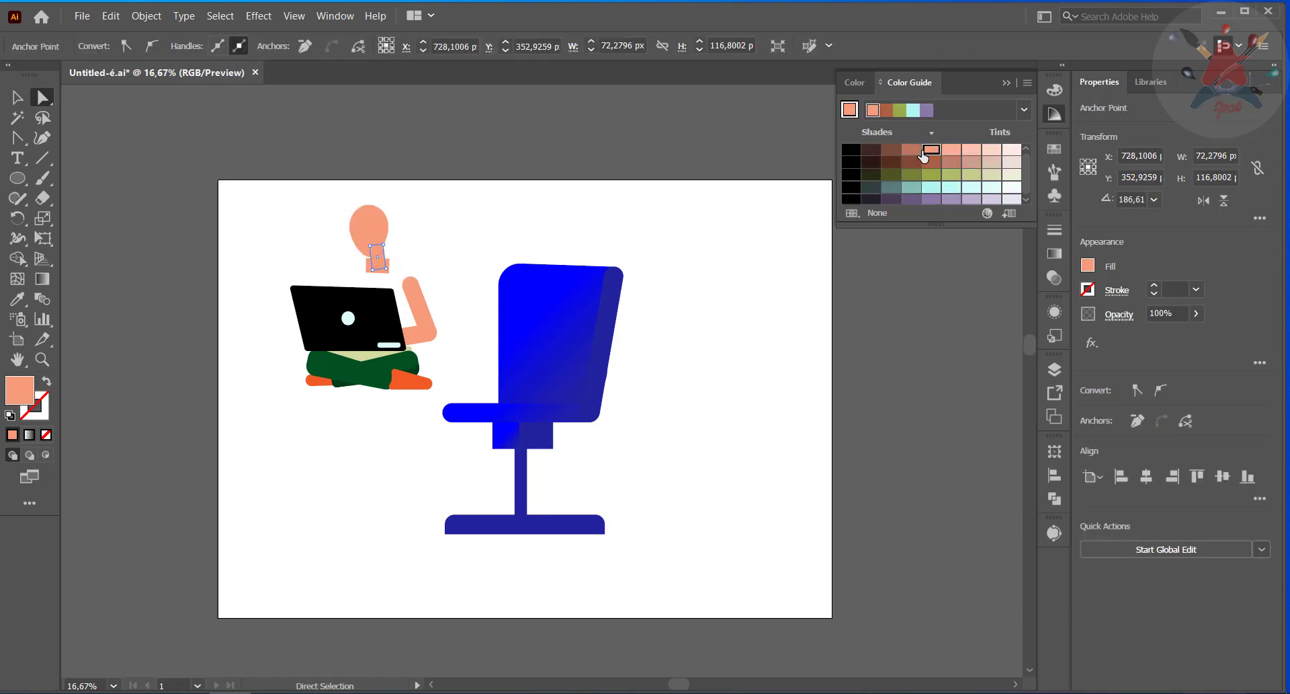
left_click(917, 153)
left_click(282, 248)
Step: Bring the lower neck block to the front
right_click(388, 273)
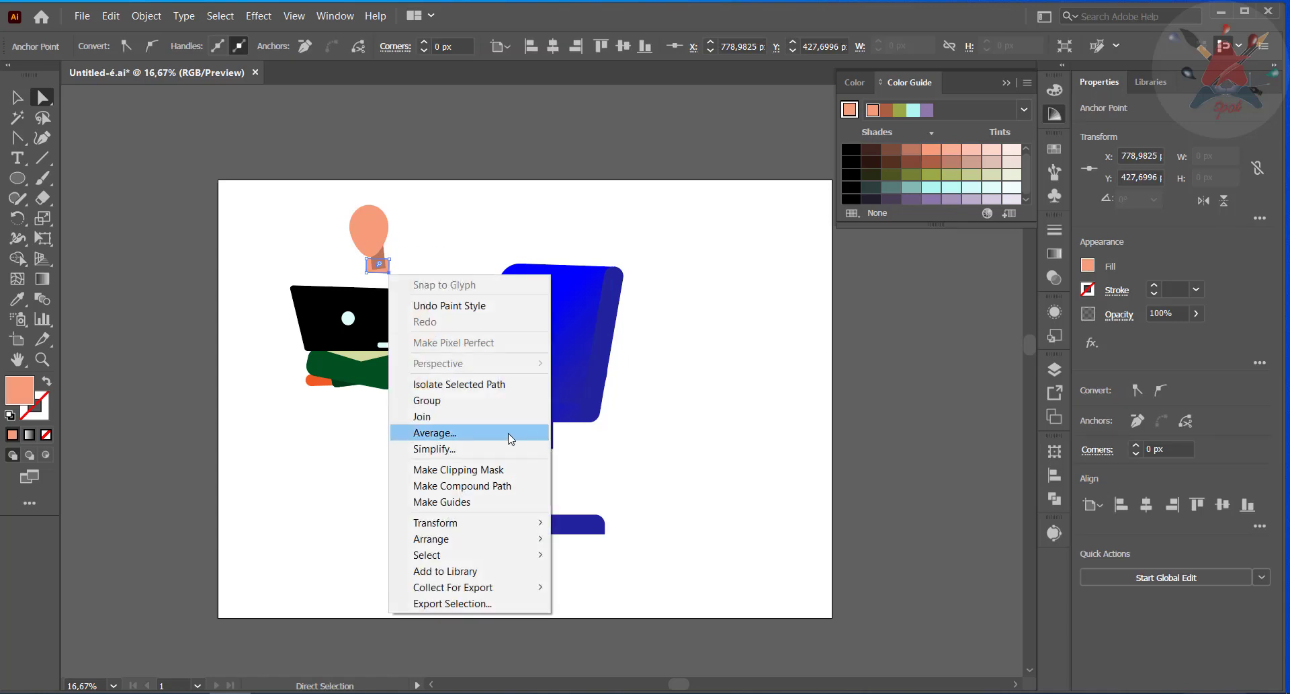
mouse_move(524, 537)
left_click(583, 541)
left_click(624, 327)
Step: Move the lower neck block slightly down below the upper neck piece
left_click(378, 267)
left_click_drag(379, 264, 404, 246)
left_click(302, 232)
left_click(18, 99)
left_click(381, 267)
left_click(42, 99)
left_click(258, 256)
left_click(17, 98)
left_click(374, 256)
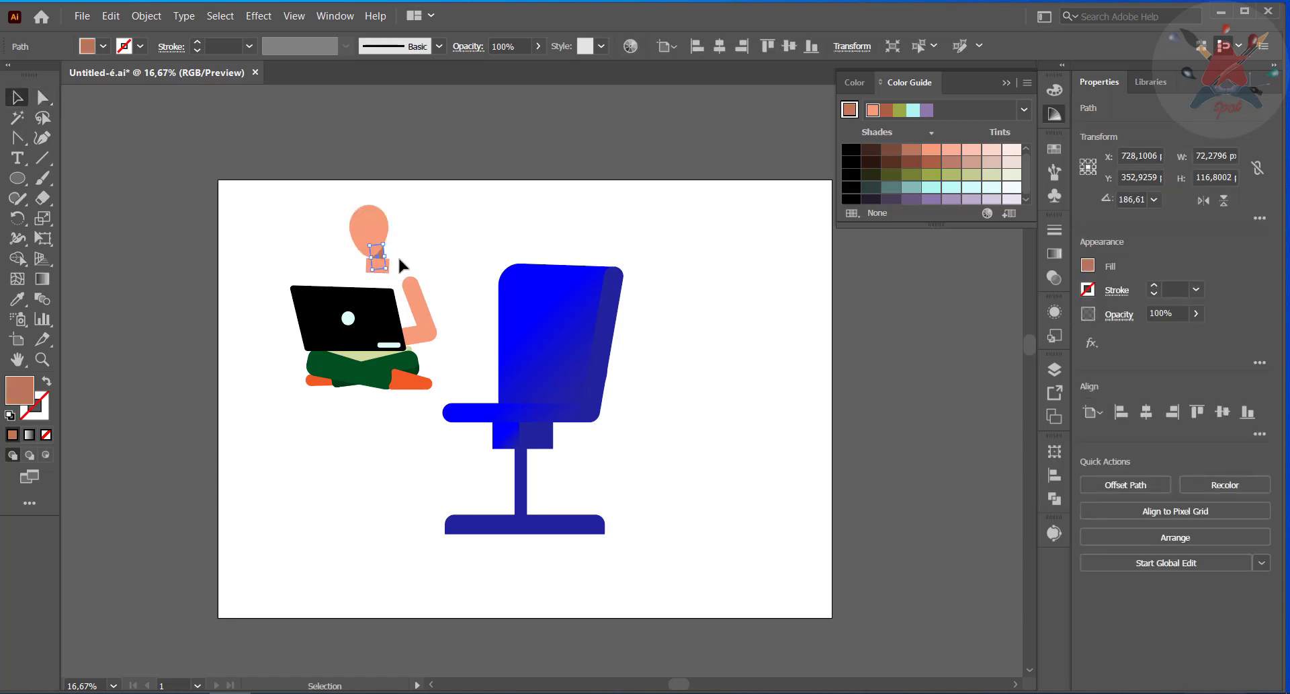
left_click(343, 267)
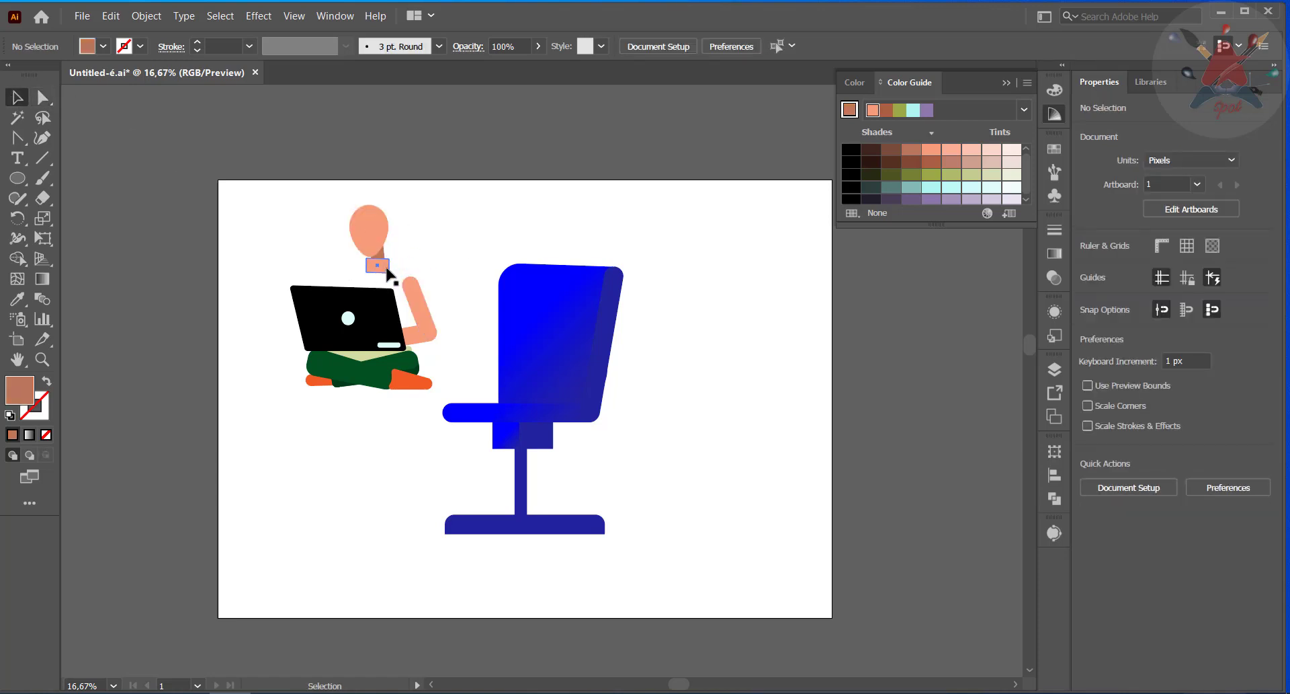
left_click(387, 267)
left_click(462, 230)
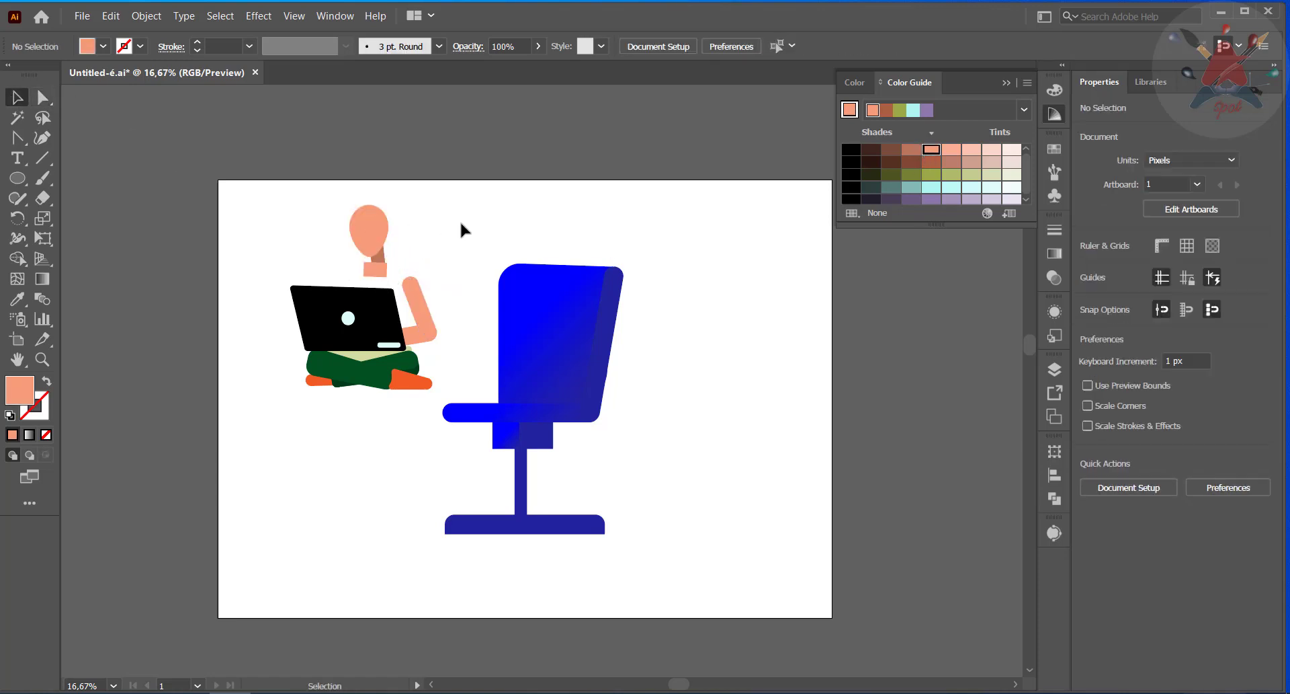
Step: Try a darker brown fill on the lower neck block and return it to salmon
left_click_drag(385, 271, 388, 270)
left_click(914, 152)
left_click(463, 245)
left_click(377, 271)
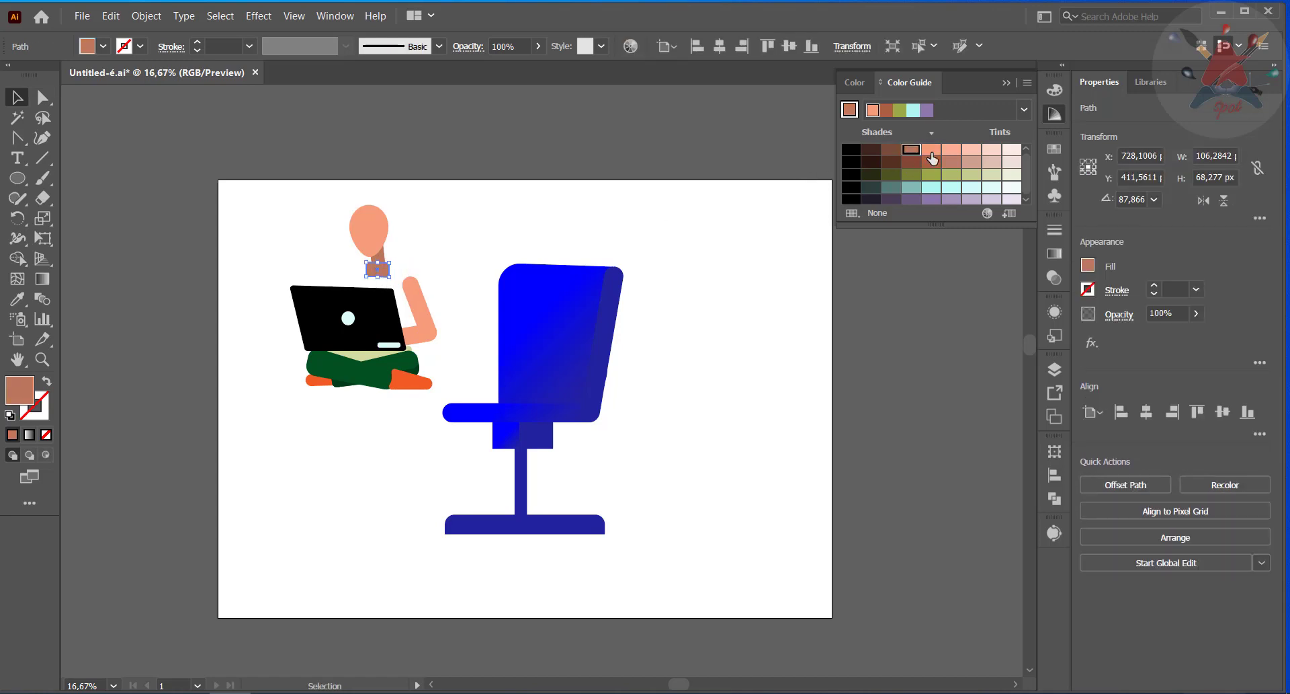
left_click(932, 152)
Step: Fill the head with a lighter salmon tint and the upper neck piece with salmon
left_click(371, 235)
left_click(951, 151)
left_click(405, 257)
left_click(380, 257)
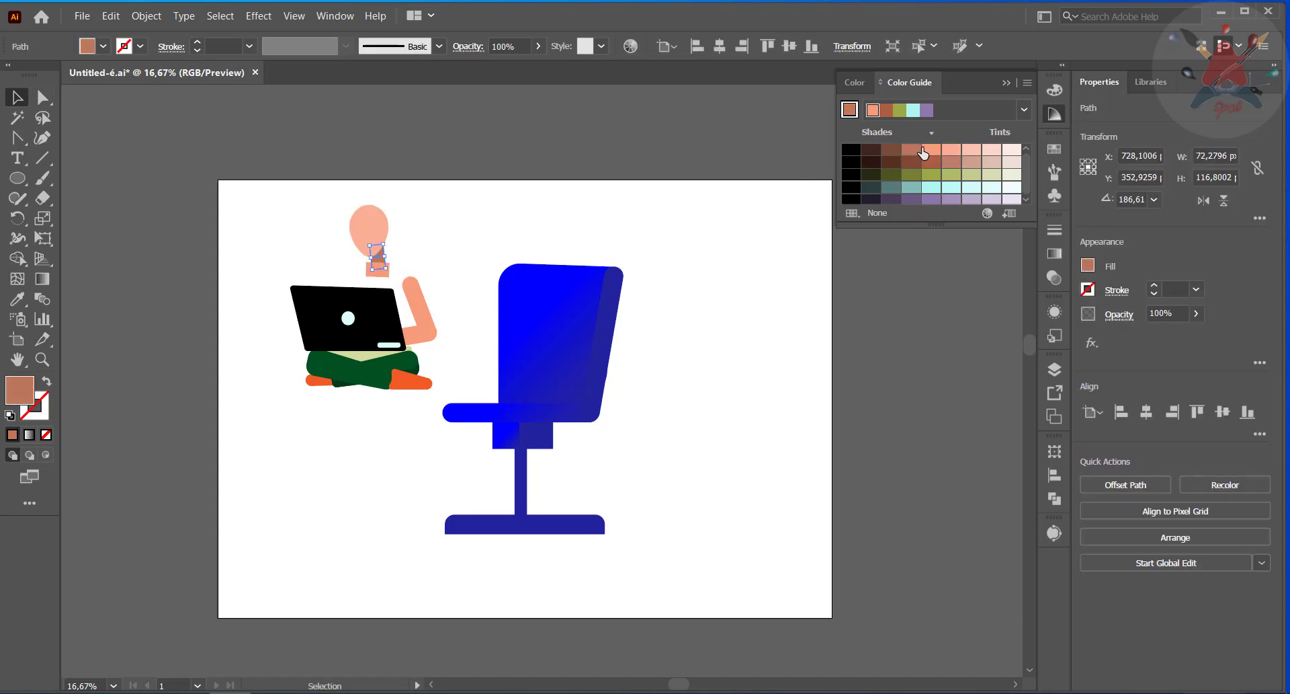
left_click(932, 153)
Step: Fill the lower neck block with the darker brown shade
left_click(396, 270)
left_click(379, 270)
left_click(913, 152)
left_click(756, 172)
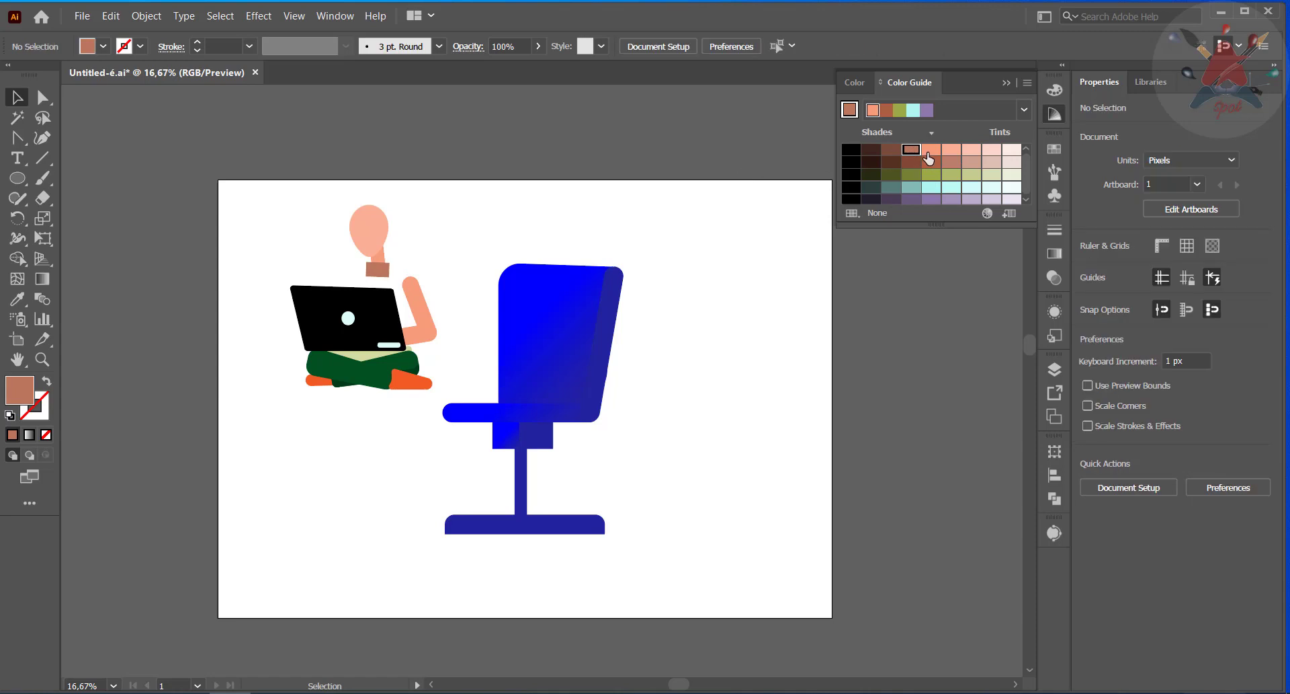
left_click(930, 152)
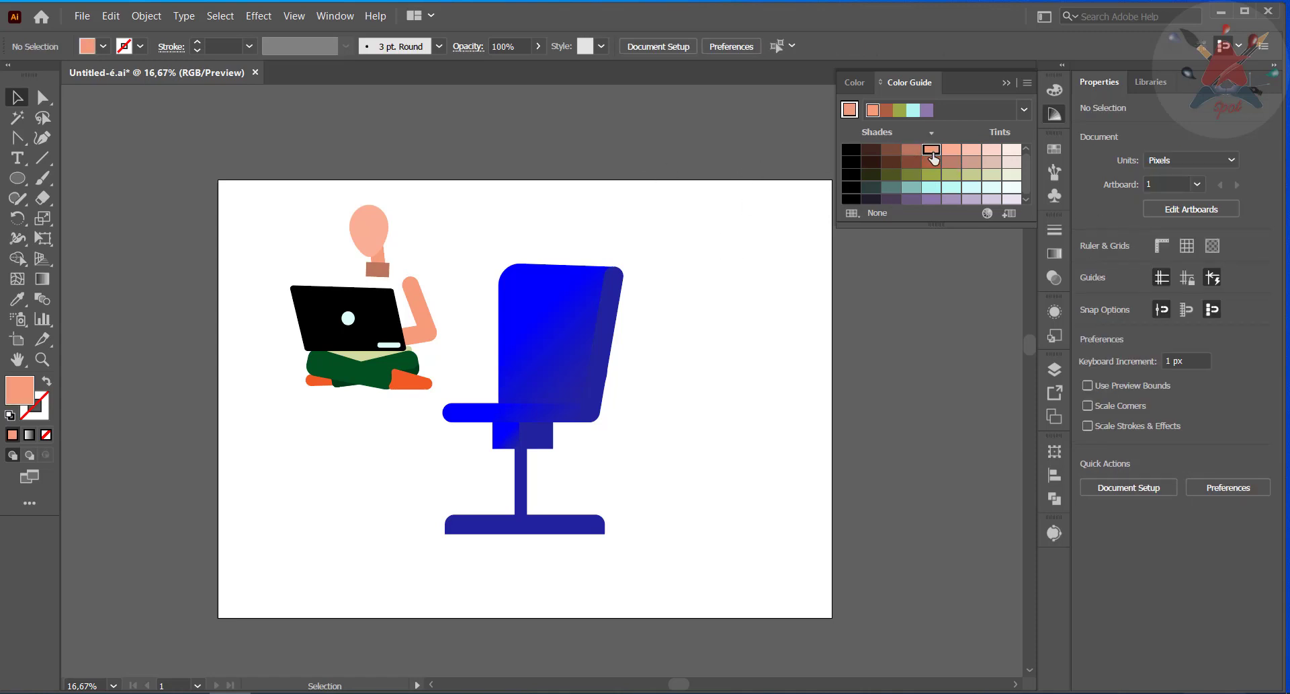
Step: Try mixing a new fill for the lower neck block with the RGB sliders, reaching C48266, and undo it
left_click(377, 270)
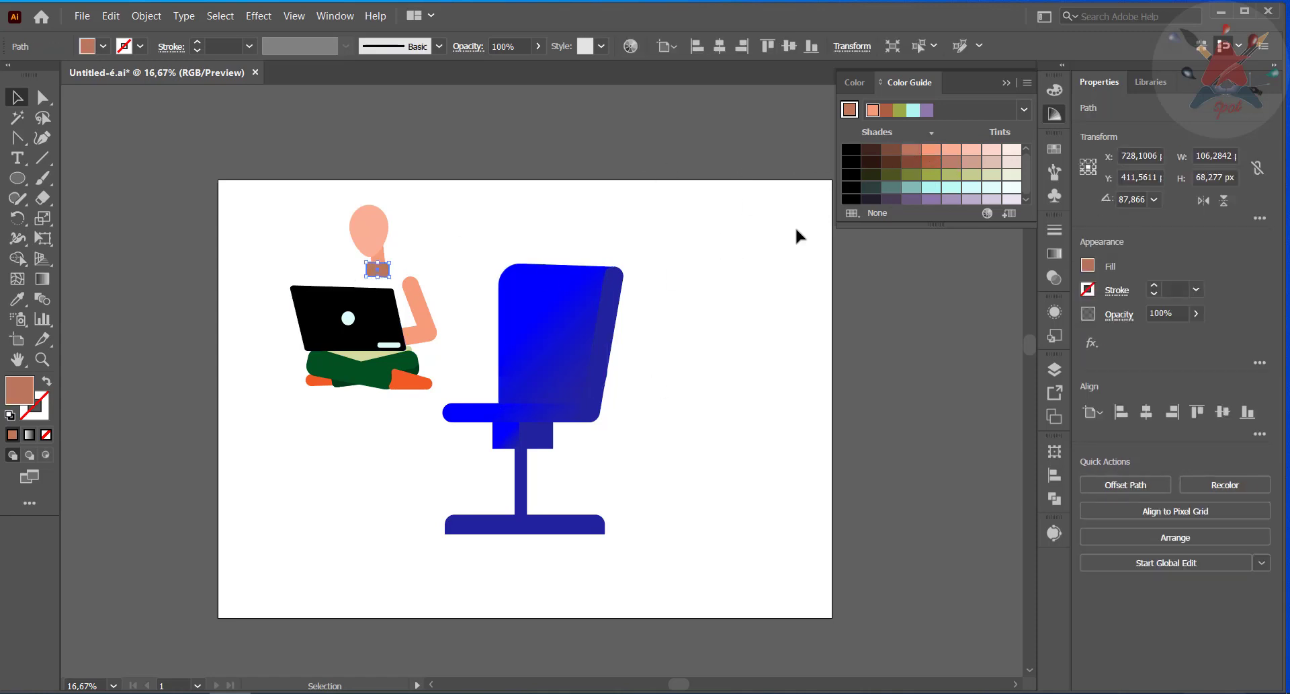
left_click(1088, 267)
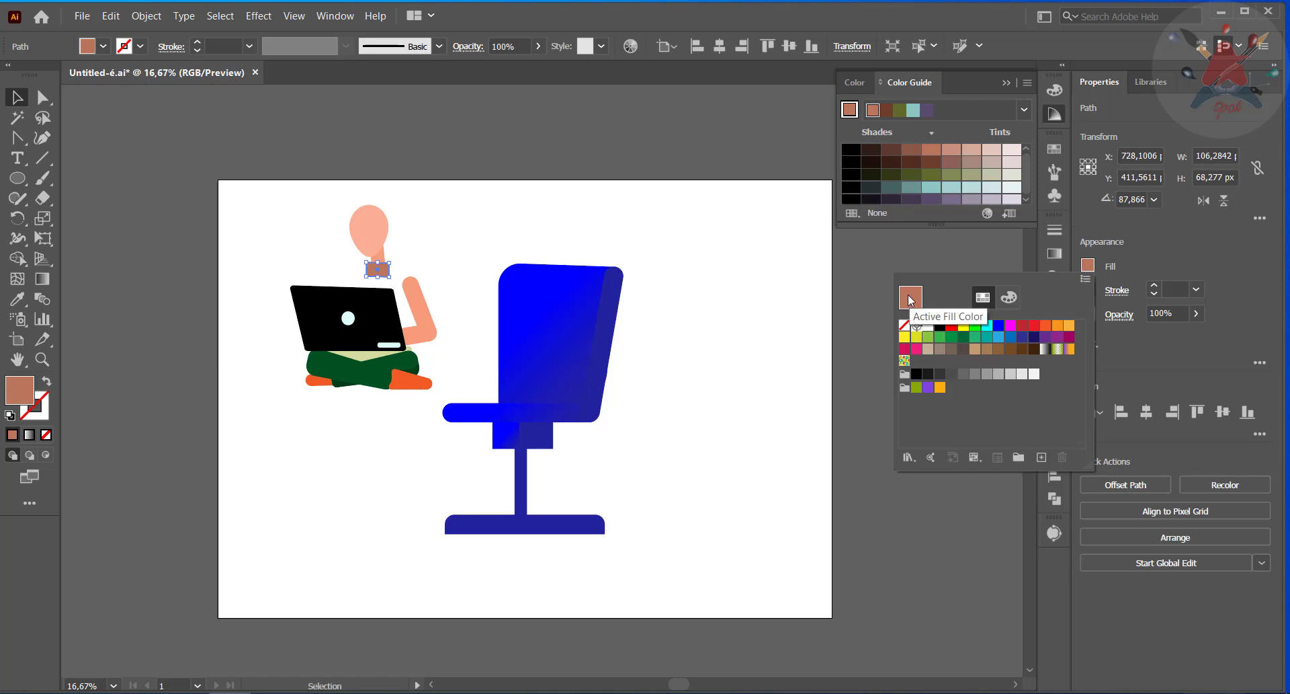
left_click(1007, 297)
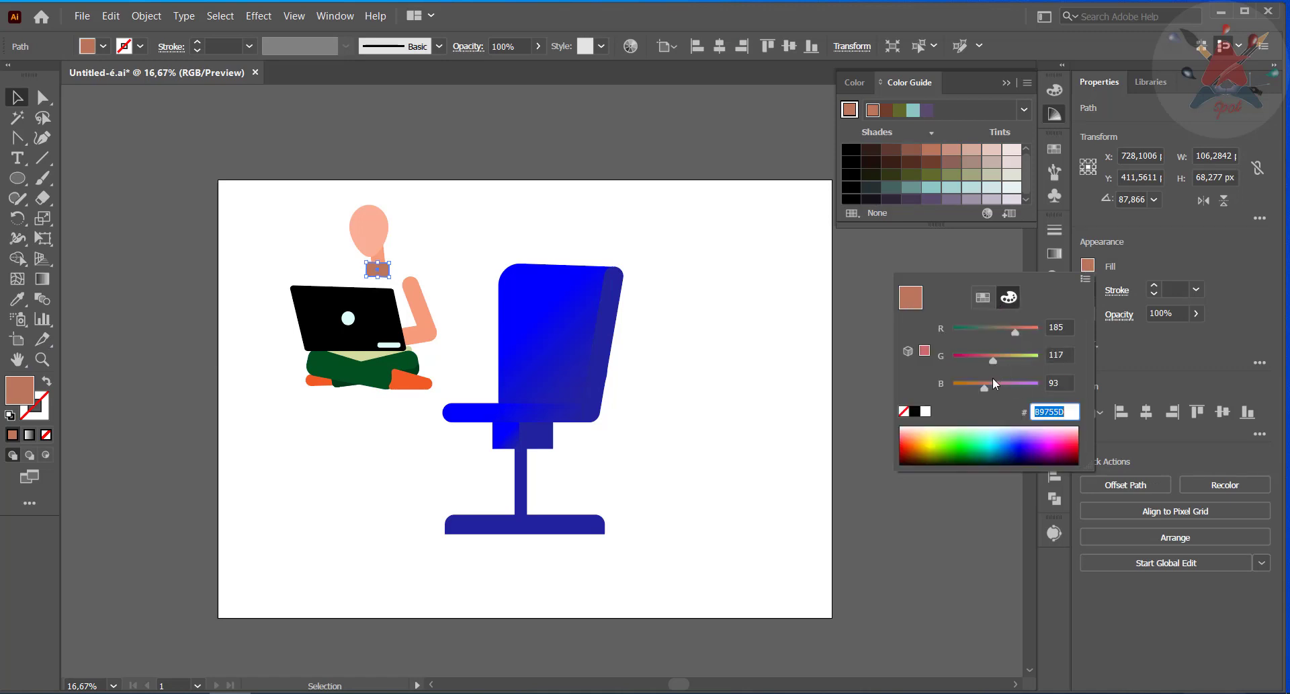
left_click(908, 350)
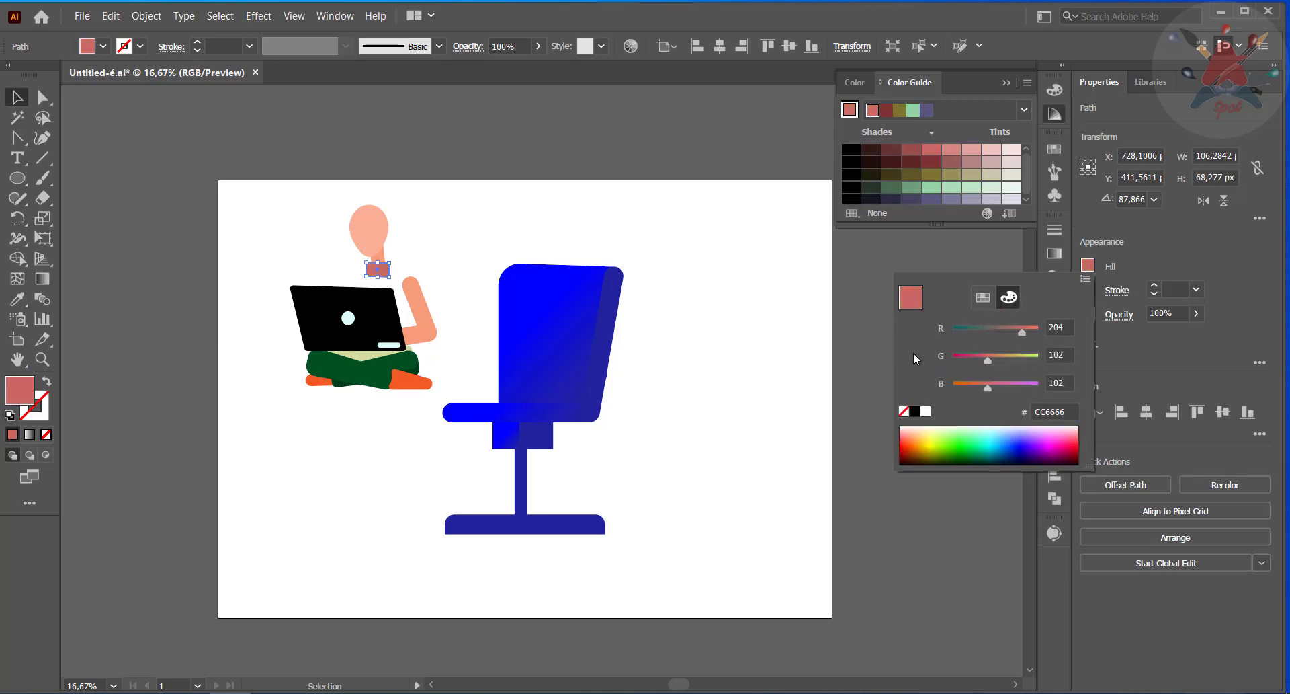
left_click_drag(1026, 332, 999, 360)
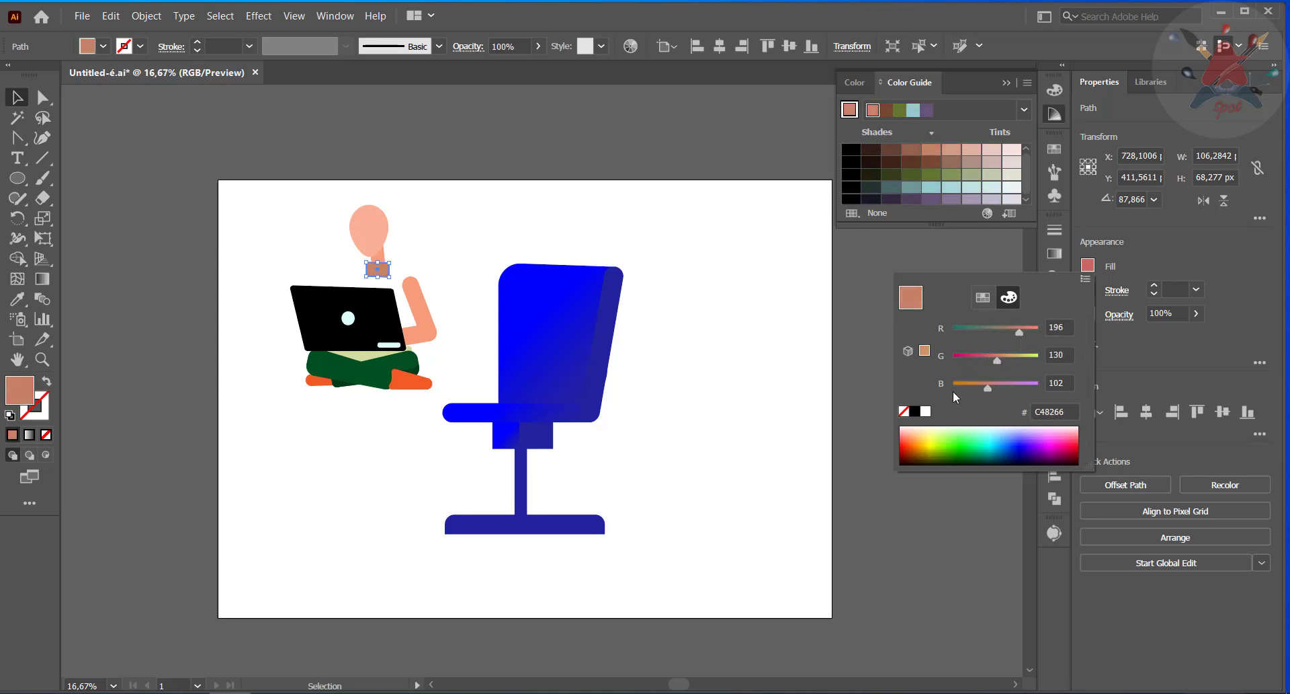
key("Escape")
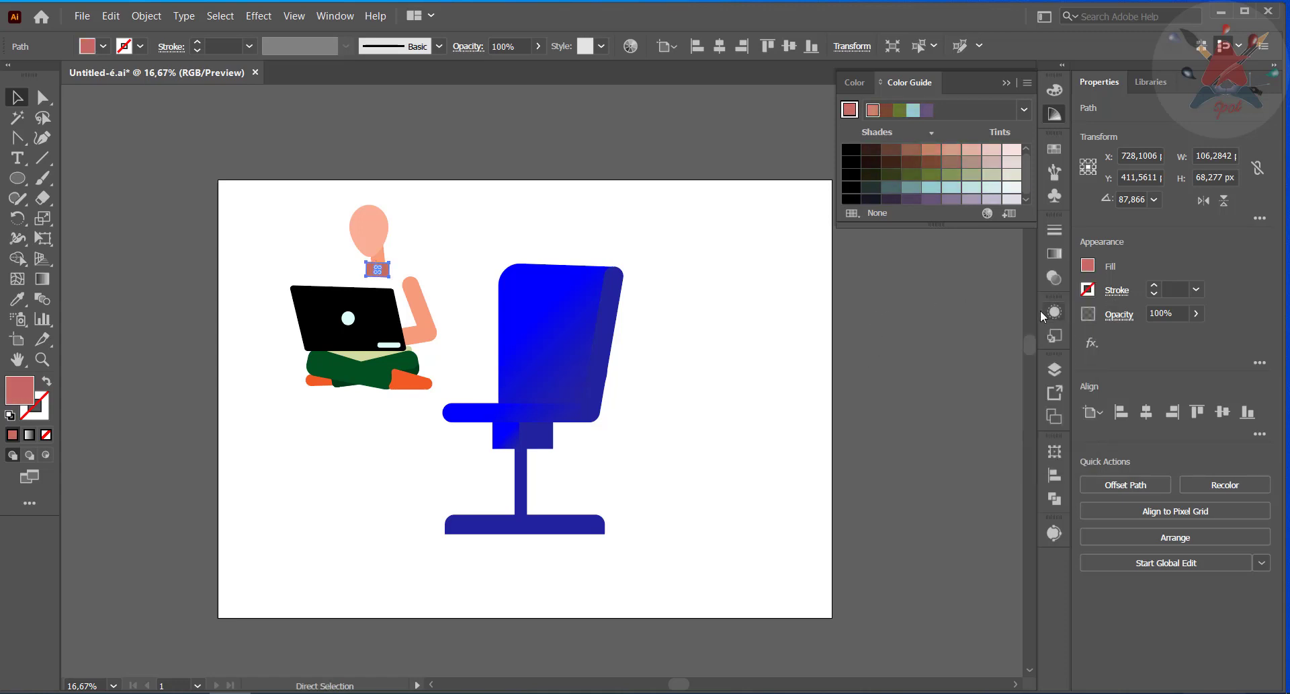
key("ctrl+z")
Step: Fill the lower neck block with a pale salmon tint
left_click(386, 267)
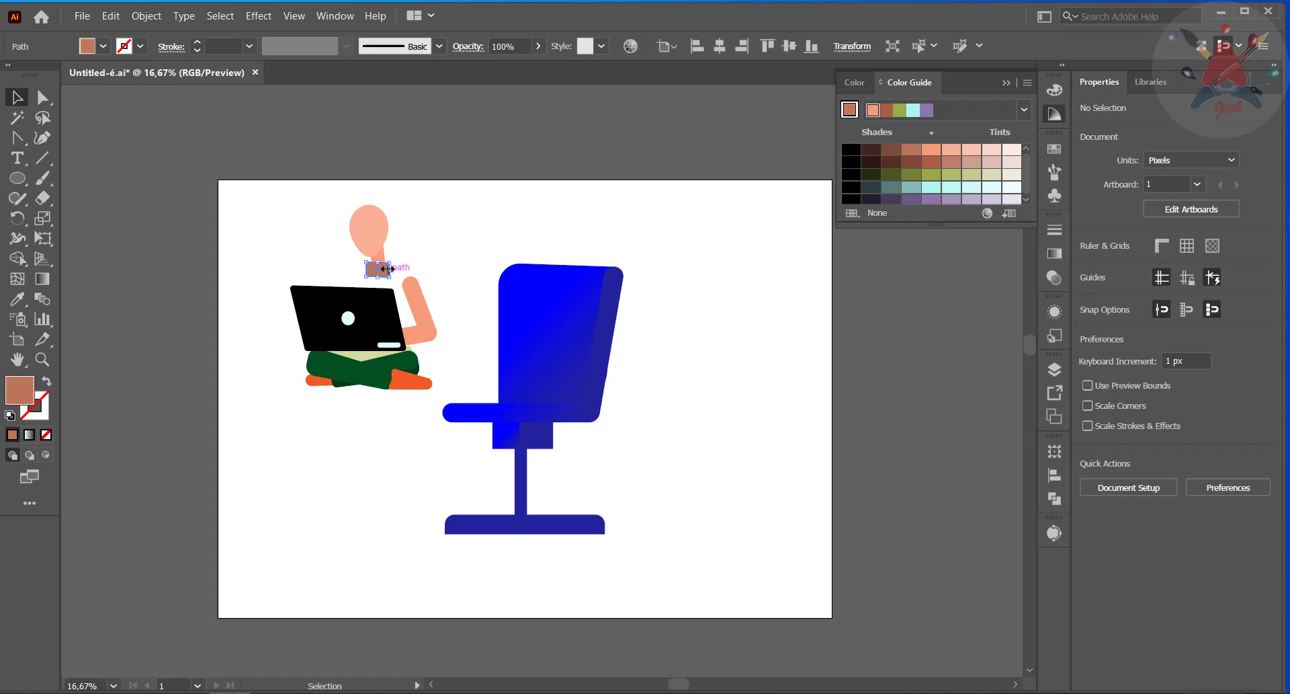
left_click(971, 150)
left_click(850, 281)
Step: Apply the upper neck piece's salmon colour to the lower neck block with the Eyedropper
left_click(385, 267)
left_click(387, 270)
key("i")
left_click(385, 254)
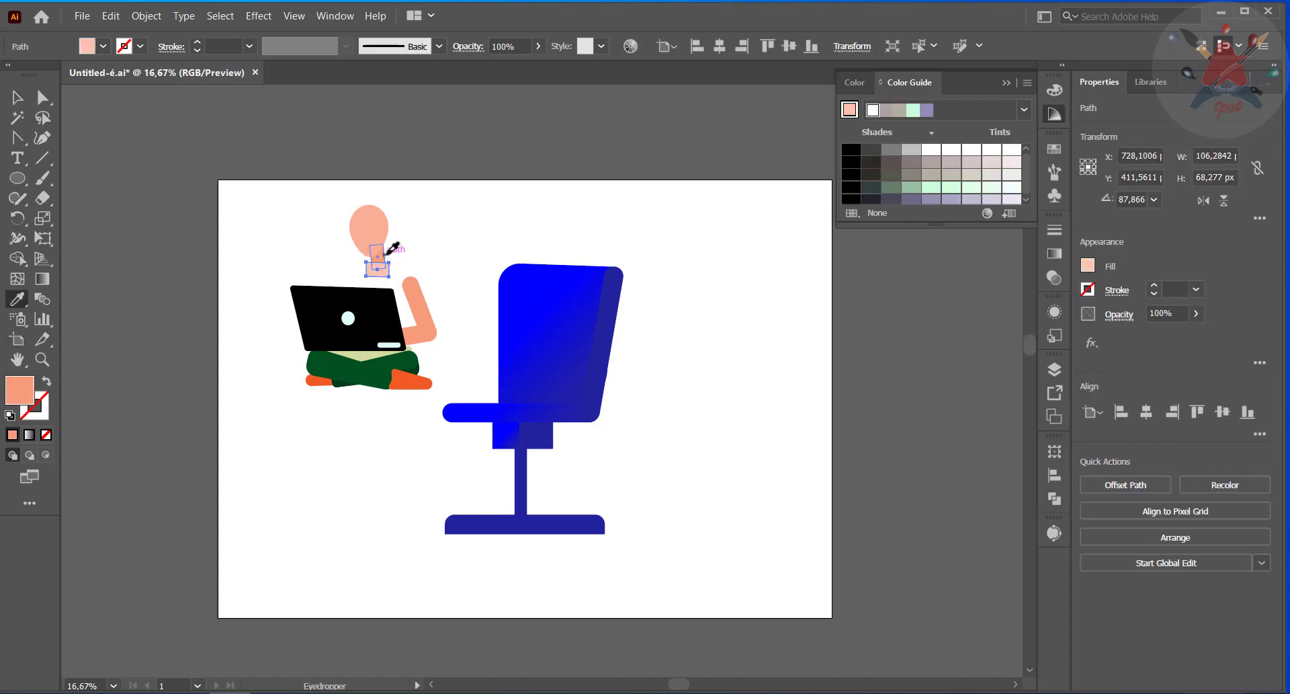
left_click(179, 199)
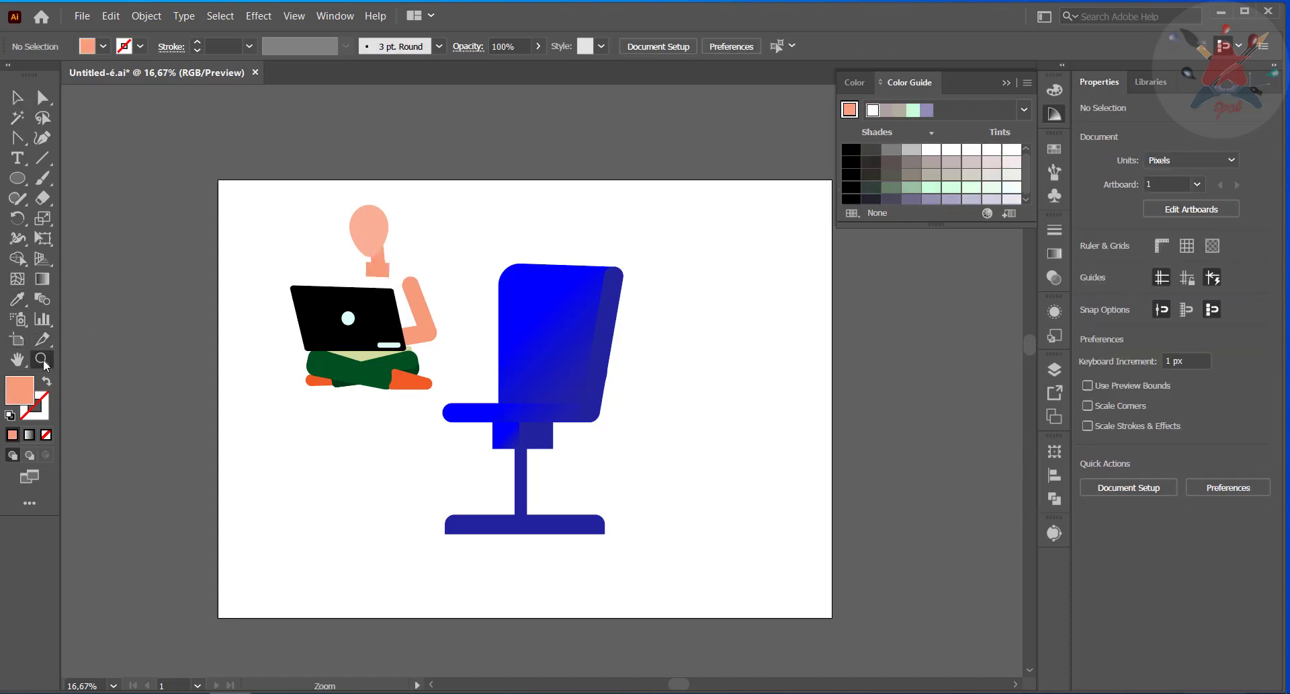
Step: Draw a short arched eyebrow line about 66 px wide on empty canvas beside the head, with no fill and a black stroke
left_click_drag(276, 233, 397, 288)
scroll(390, 294, "up", 2)
left_click(18, 98)
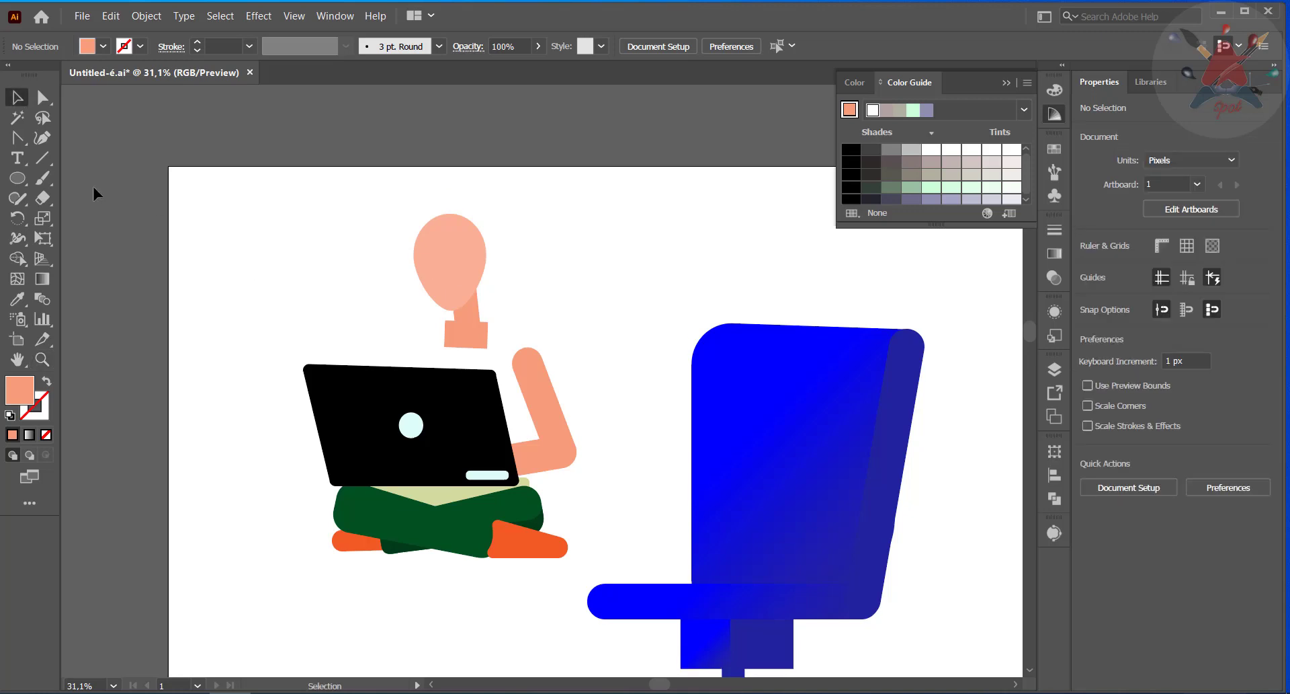
scroll(257, 234, "up", 3)
left_click(16, 137)
left_click(256, 287)
left_click_drag(304, 290, 306, 304)
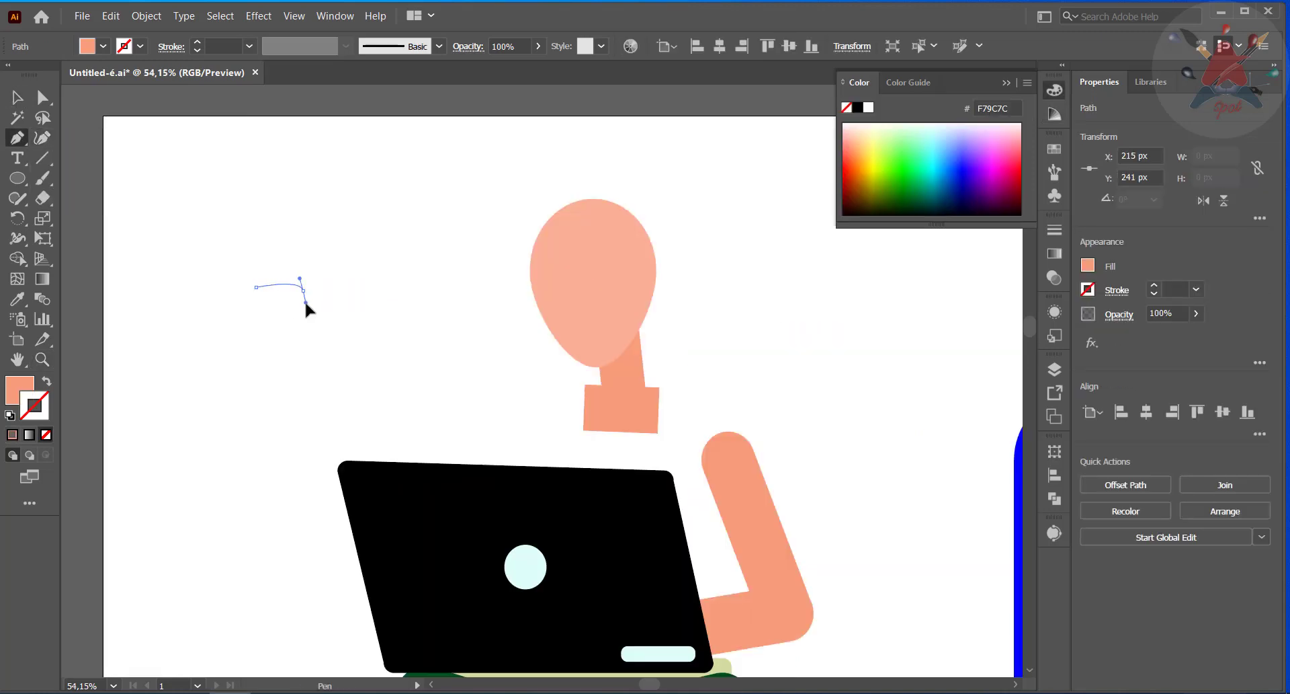
key("shift+x")
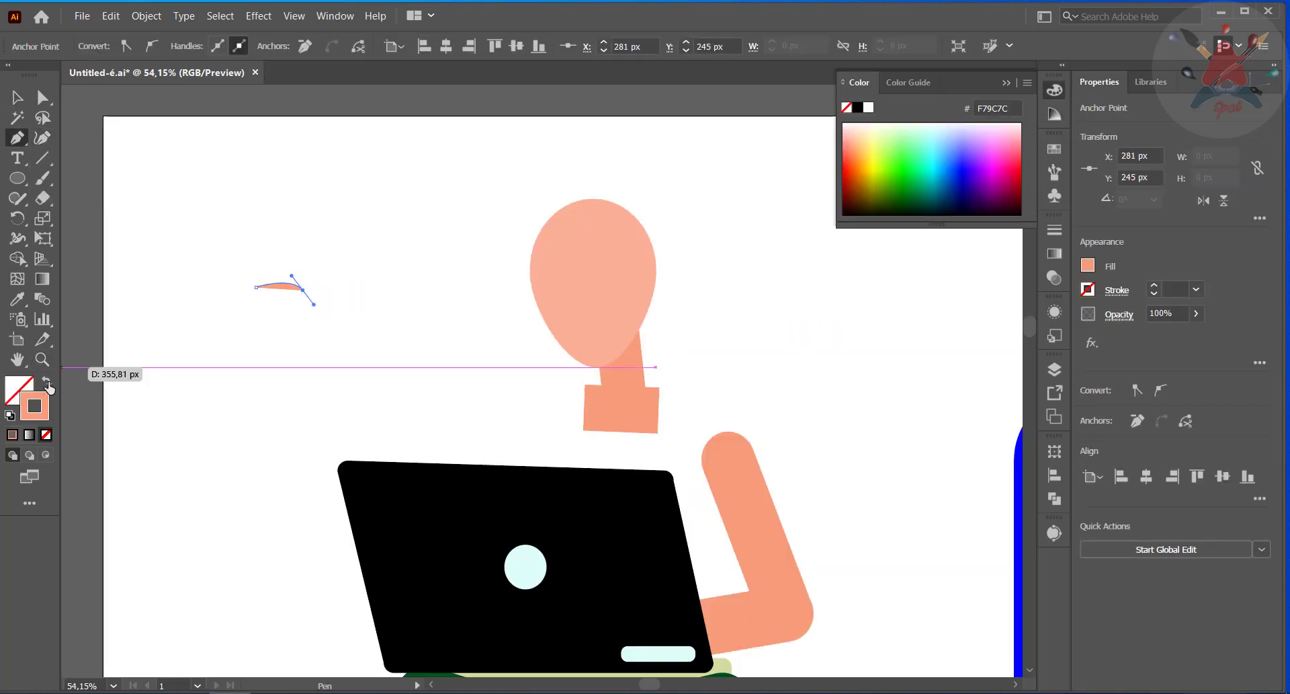
left_click(10, 415)
key("slash")
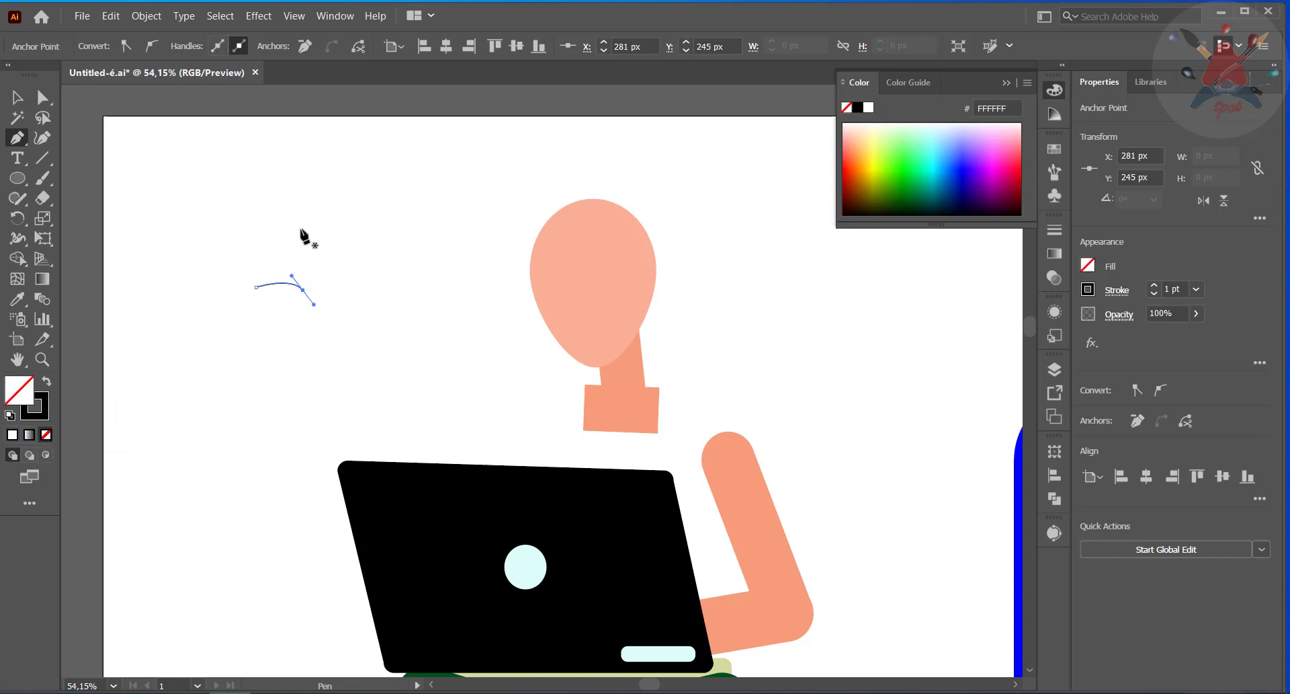
Step: Set the eyebrow line's stroke weight to 3 pt and give it a width profile tapered at both ends
left_click(288, 284)
left_click(197, 42)
left_click(197, 42)
left_click(345, 45)
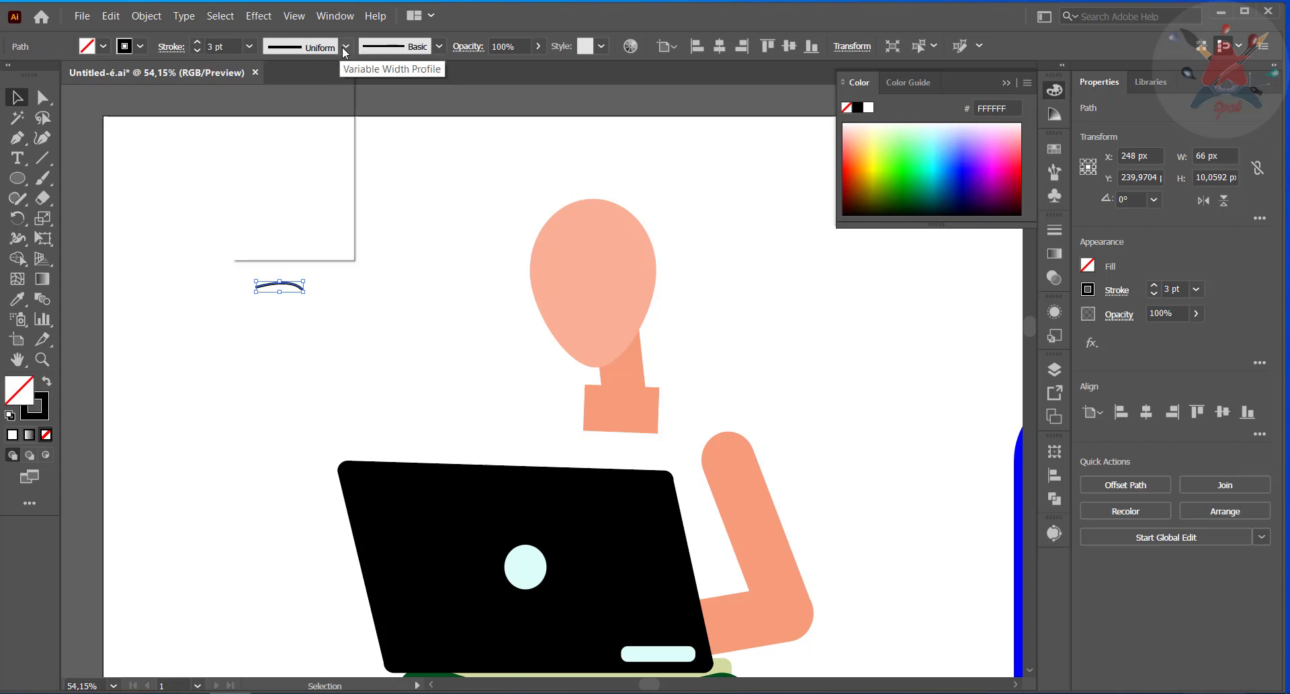
left_click(327, 200)
left_click(328, 204)
Step: Place the eyebrow on the right half of the face, scaled to about 41 px wide and tilted about 12.5°
left_click(270, 285)
left_click_drag(256, 281, 617, 256)
left_click(309, 286)
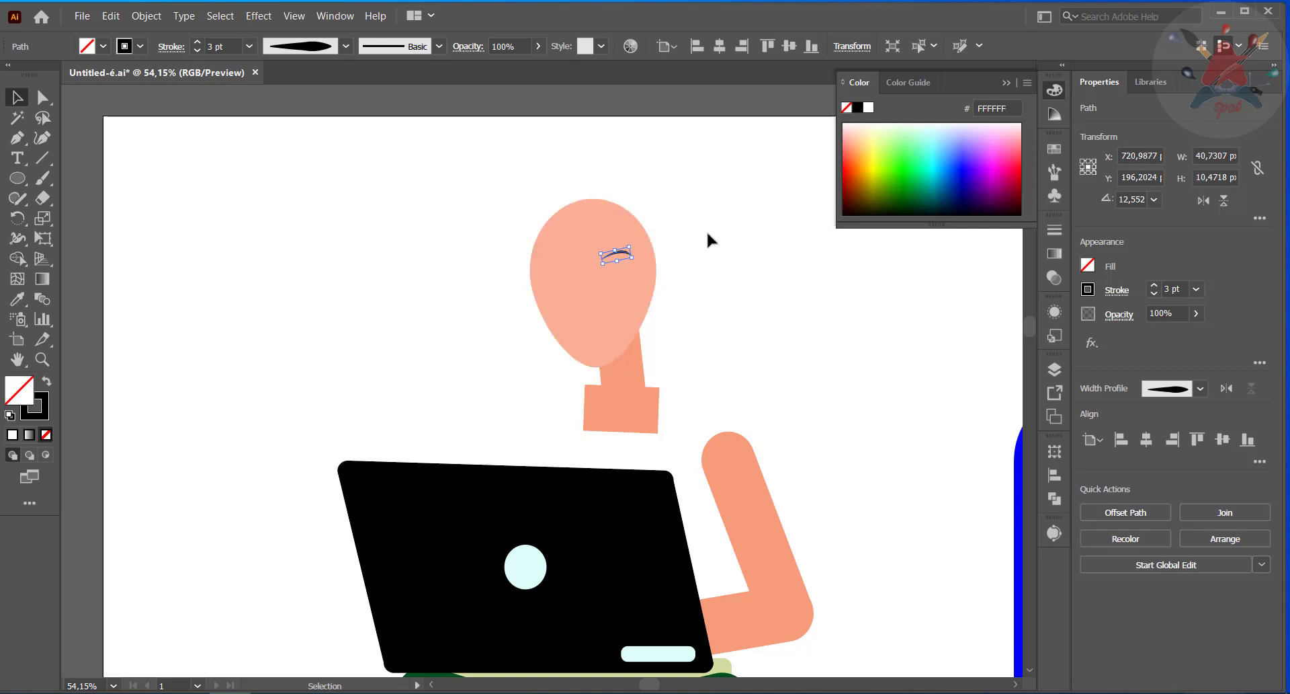
left_click(707, 230)
Step: Draw a small ellipse about 12 px wide, fill it black without a stroke and place it under the eyebrow as an eye
left_click_drag(16, 178, 91, 221)
left_click(92, 222)
left_click_drag(192, 269, 616, 269)
left_click(47, 381)
left_click(17, 98)
left_click(176, 325)
Step: Draw an angled open nose path about 19 × 55 px beside the head with the Pen tool, black outline and no fill
key("p")
left_click_drag(271, 328, 272, 328)
left_click_drag(284, 339, 293, 333)
key("ctrl+z")
left_click(271, 331)
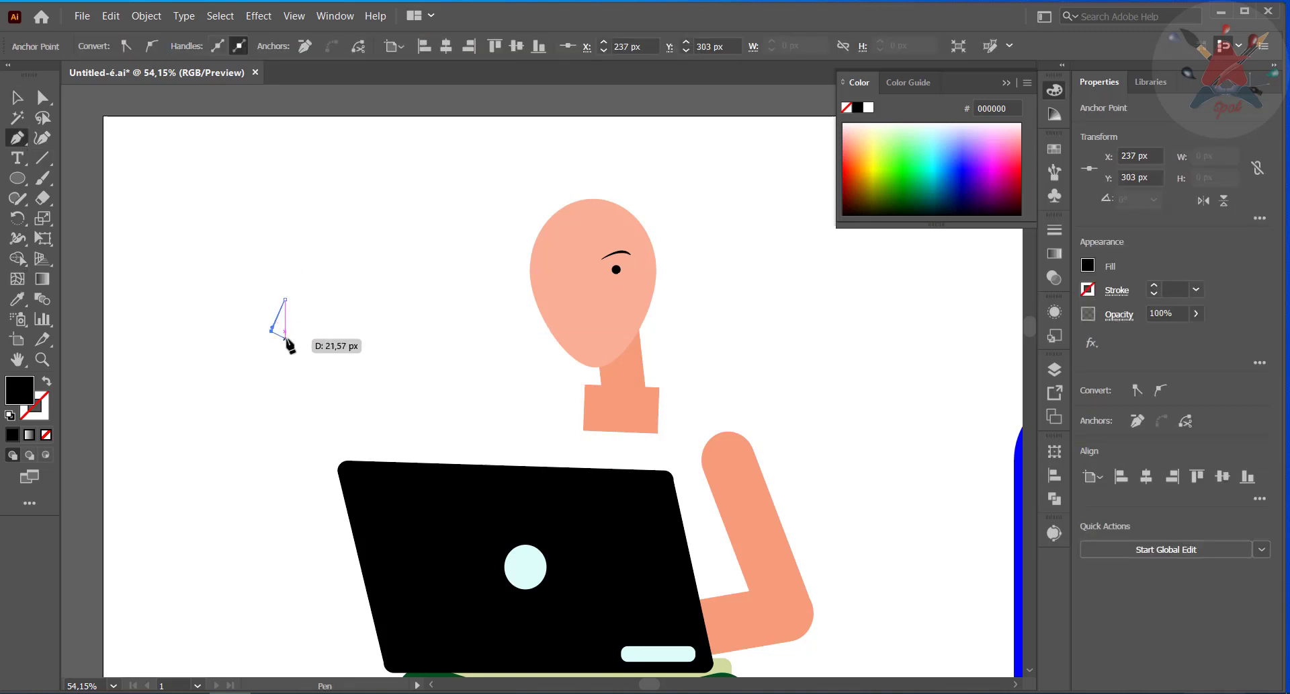
left_click(47, 382)
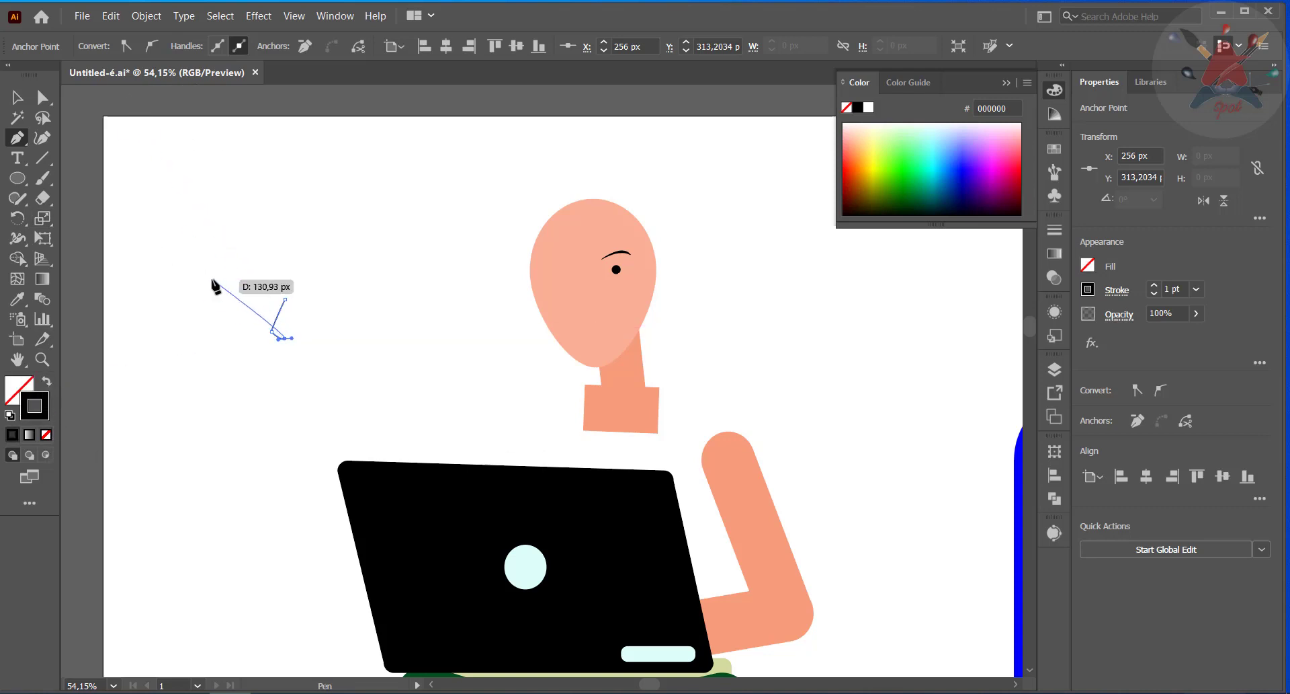
Step: Recolour the nose path with a darker brown shade of the neck's salmon as a 3 pt stroke, without a fill
left_click(622, 407)
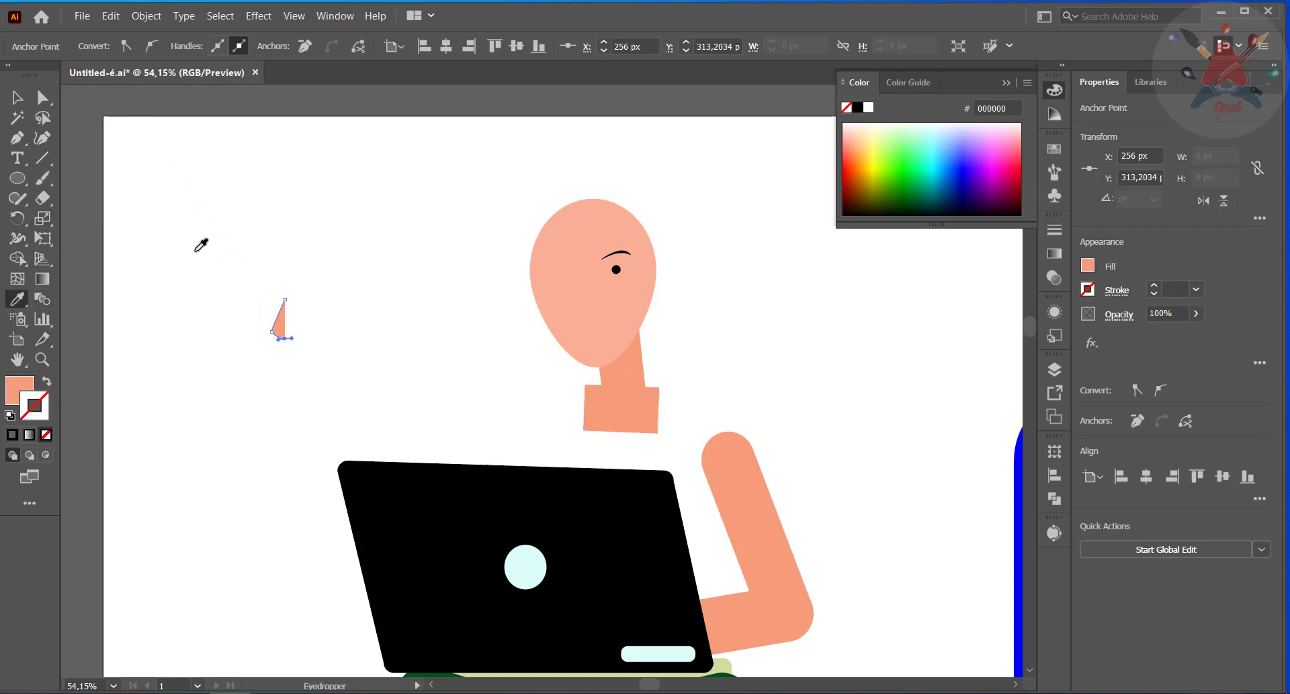
left_click(1054, 117)
left_click(891, 150)
left_click(27, 385)
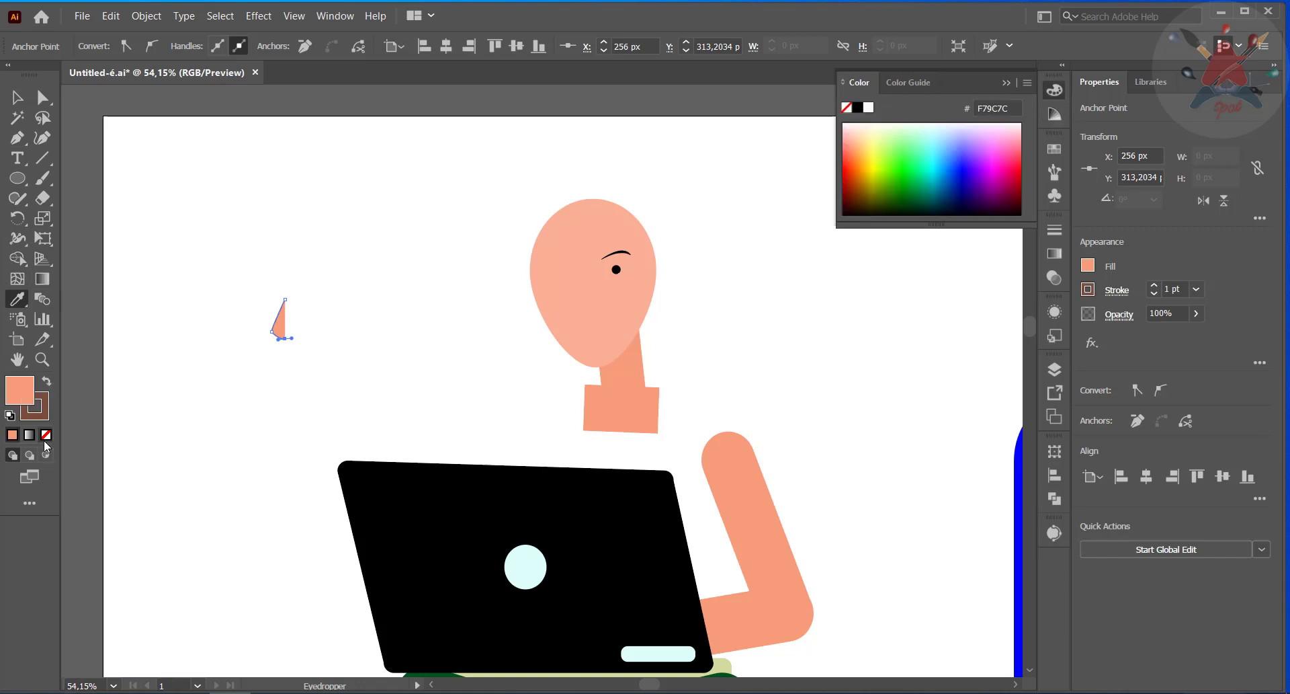
left_click(46, 434)
key("v")
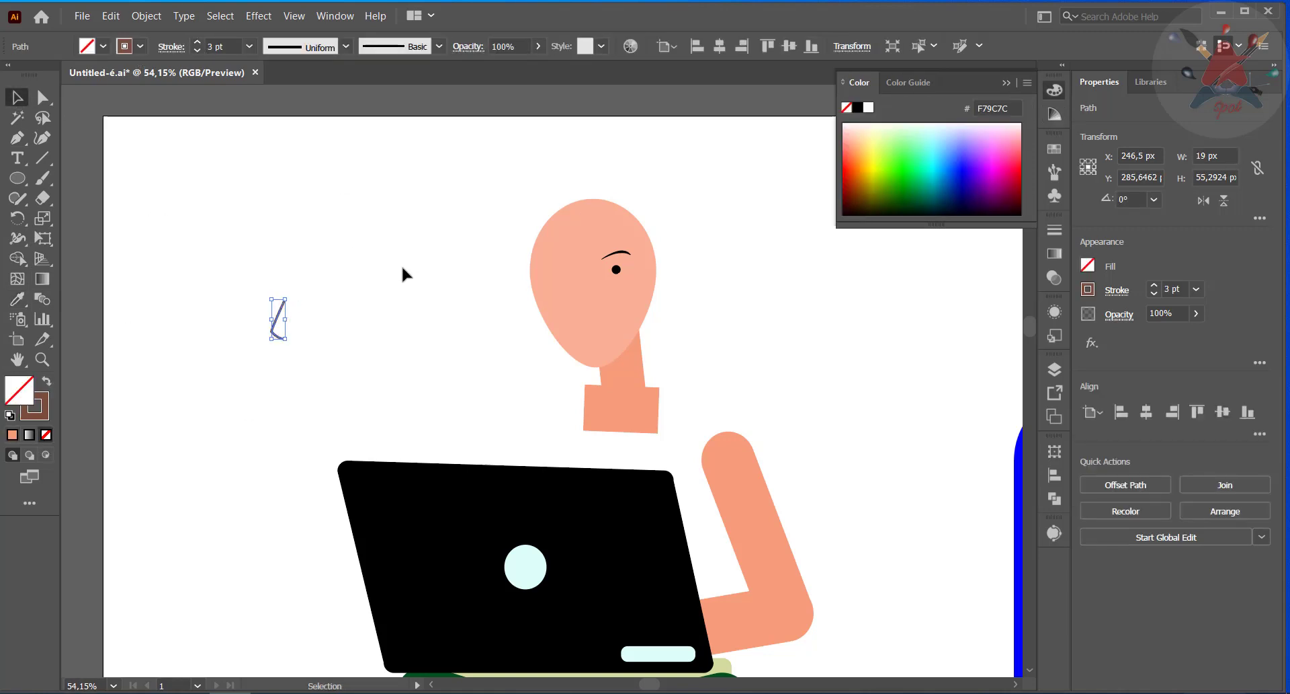
Step: Move the nose line onto the middle of the face, below the level of the eye
left_click(401, 264)
left_click_drag(277, 317, 631, 257)
left_click(522, 332)
Step: Enlarge the eye to about 17 px, thicken the eyebrow's stroke to 6 pt and shift it slightly upward
left_click(616, 266)
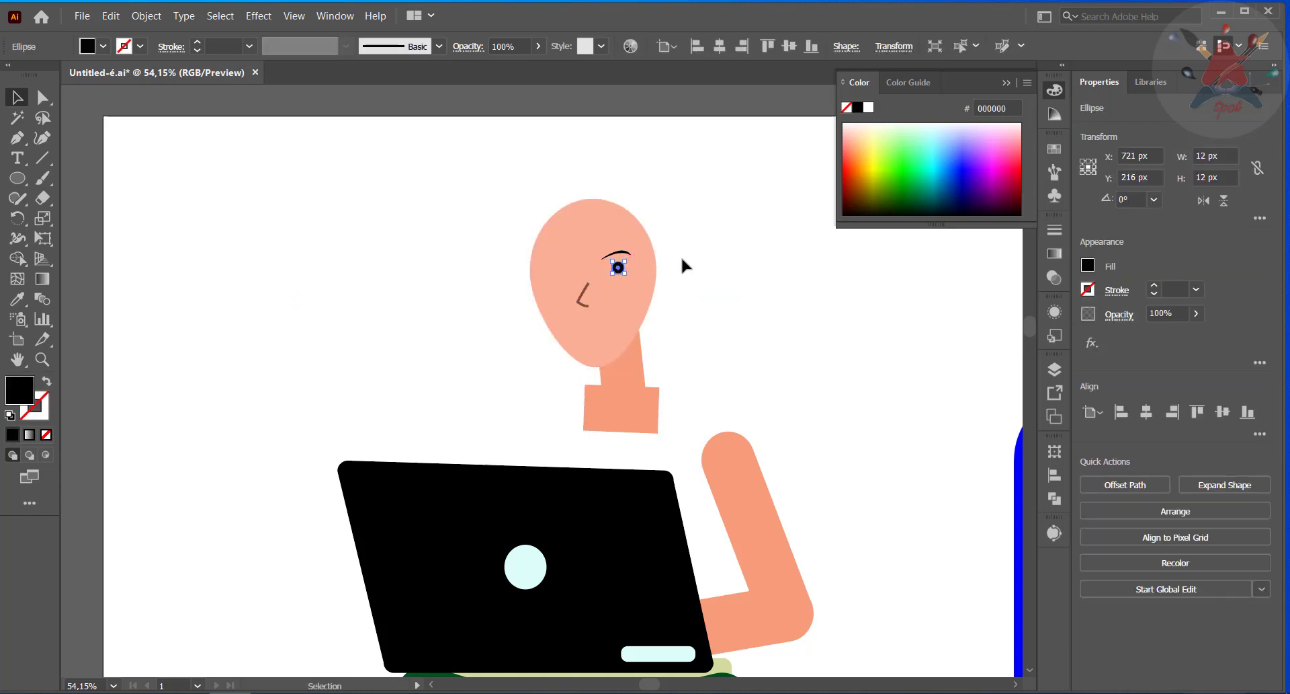
left_click(626, 253)
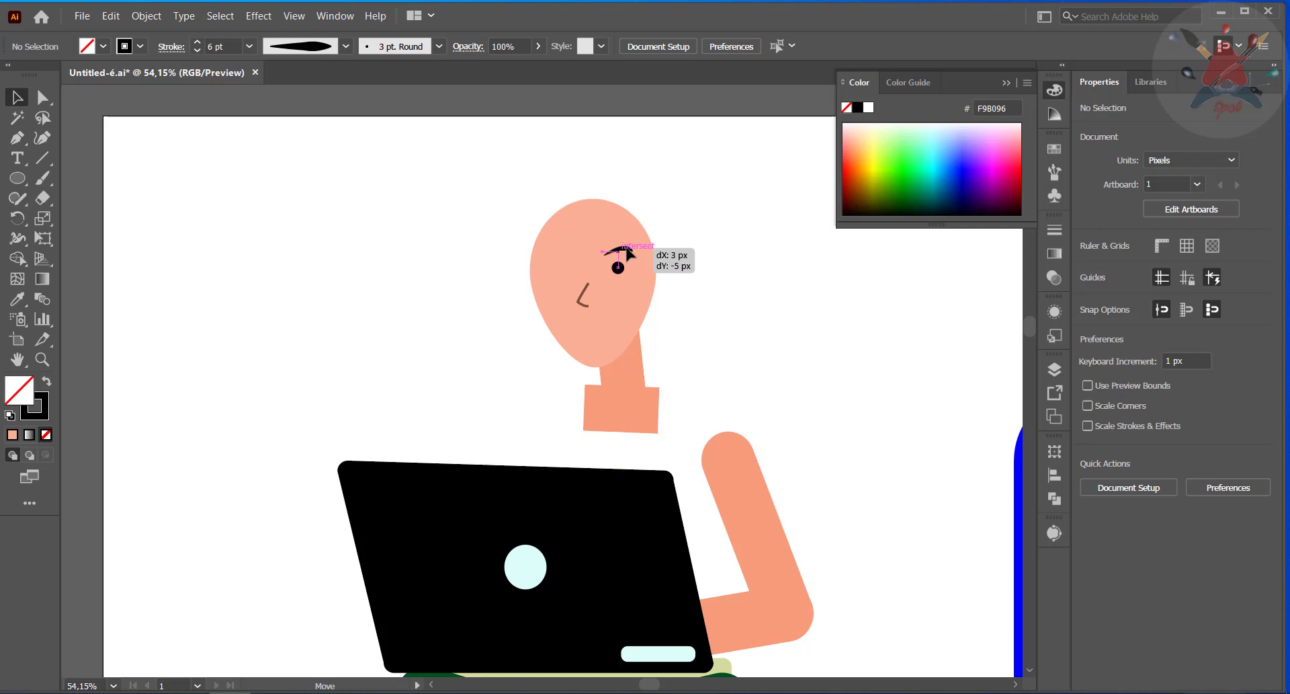
Step: Draw a black rectangle about 38 × 20 px beside the head, curve its upper edge inward and round its lower corners into a smile
left_click_drag(19, 178, 74, 179)
left_click_drag(182, 292, 209, 306)
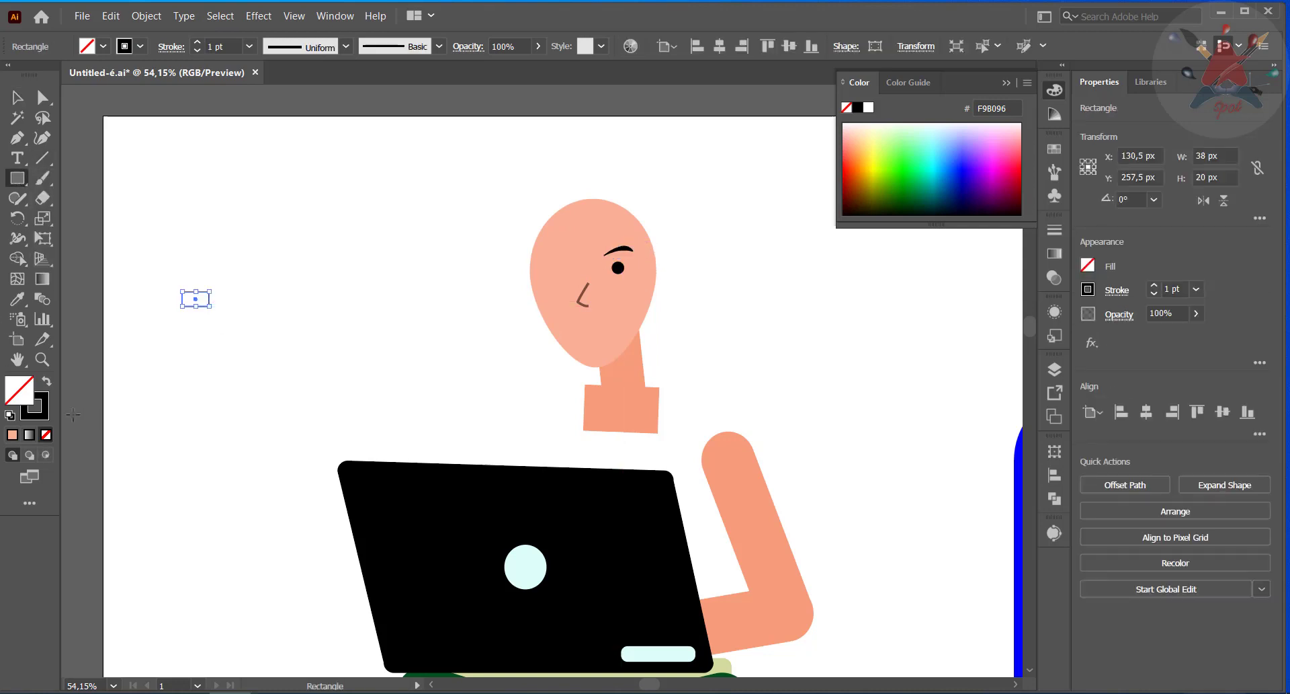
left_click(47, 381)
mouse_move(20, 139)
left_mouse_down()
mouse_move(59, 165)
mouse_move(74, 198)
left_mouse_up()
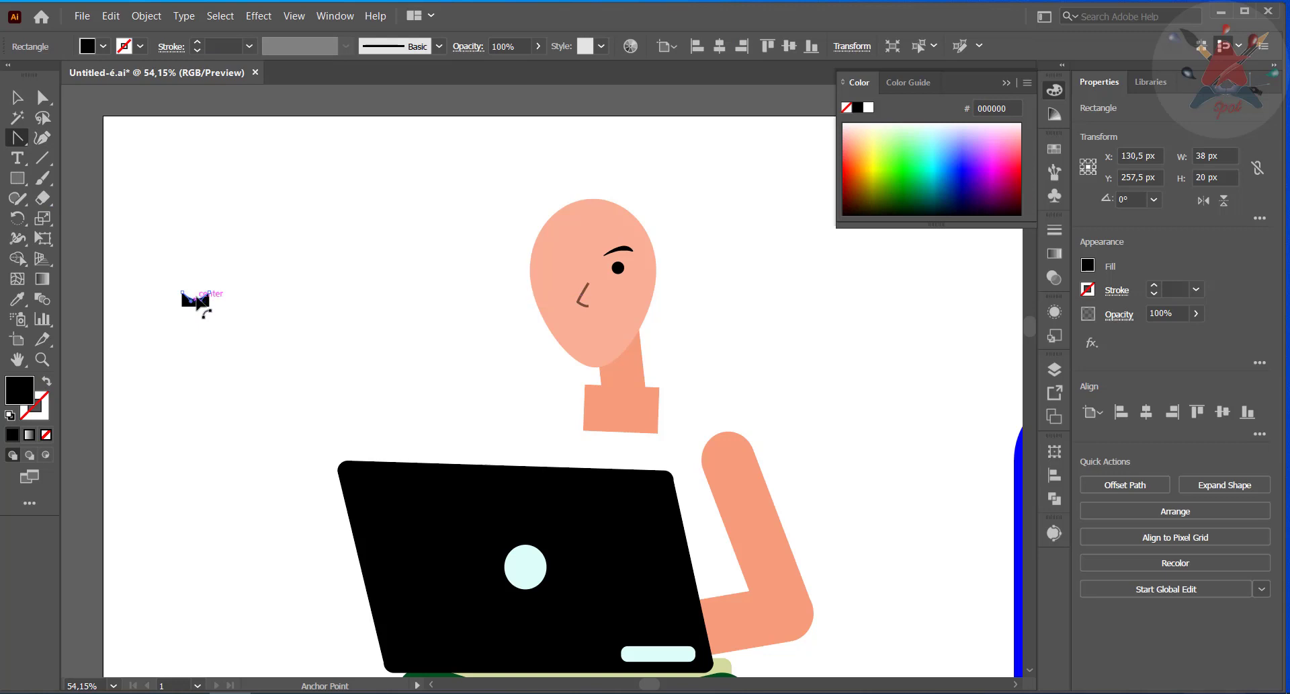
left_click(202, 303)
key("a")
left_click_drag(206, 304, 202, 300)
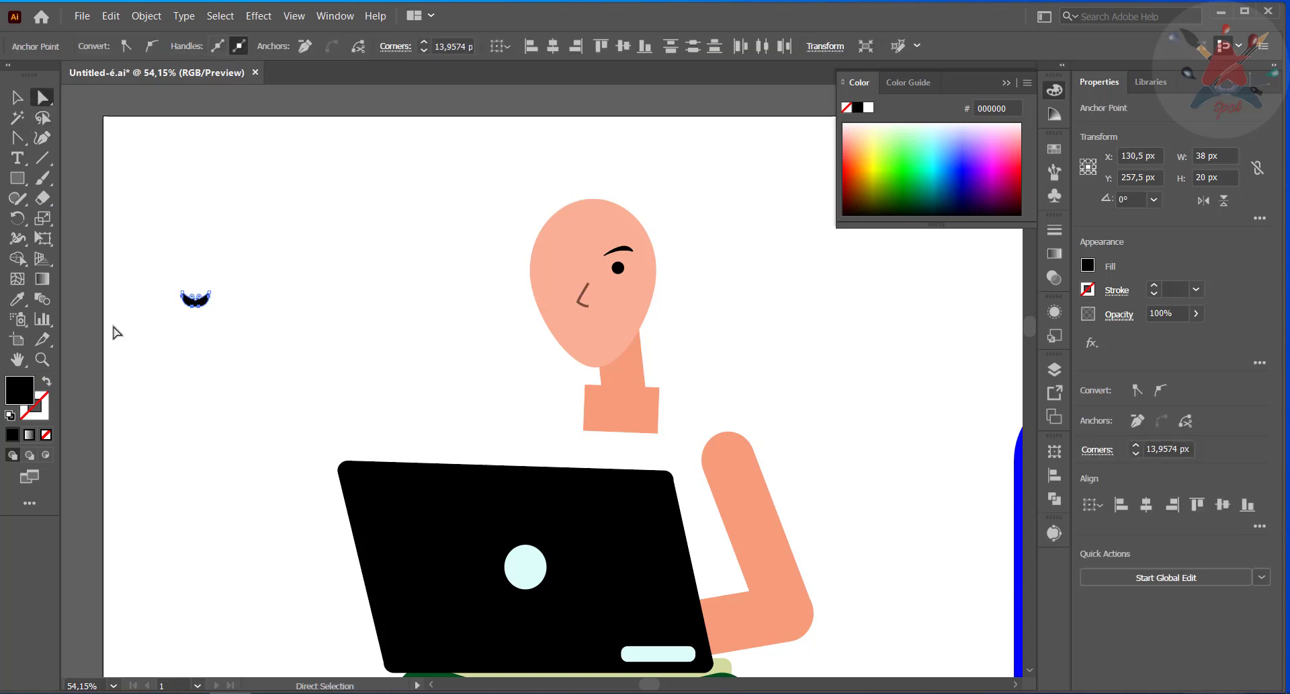
Step: Fill the smile shape with white, without a stroke, and place it on the face beneath the nose
left_click(11, 416)
left_click(41, 412)
left_click(46, 435)
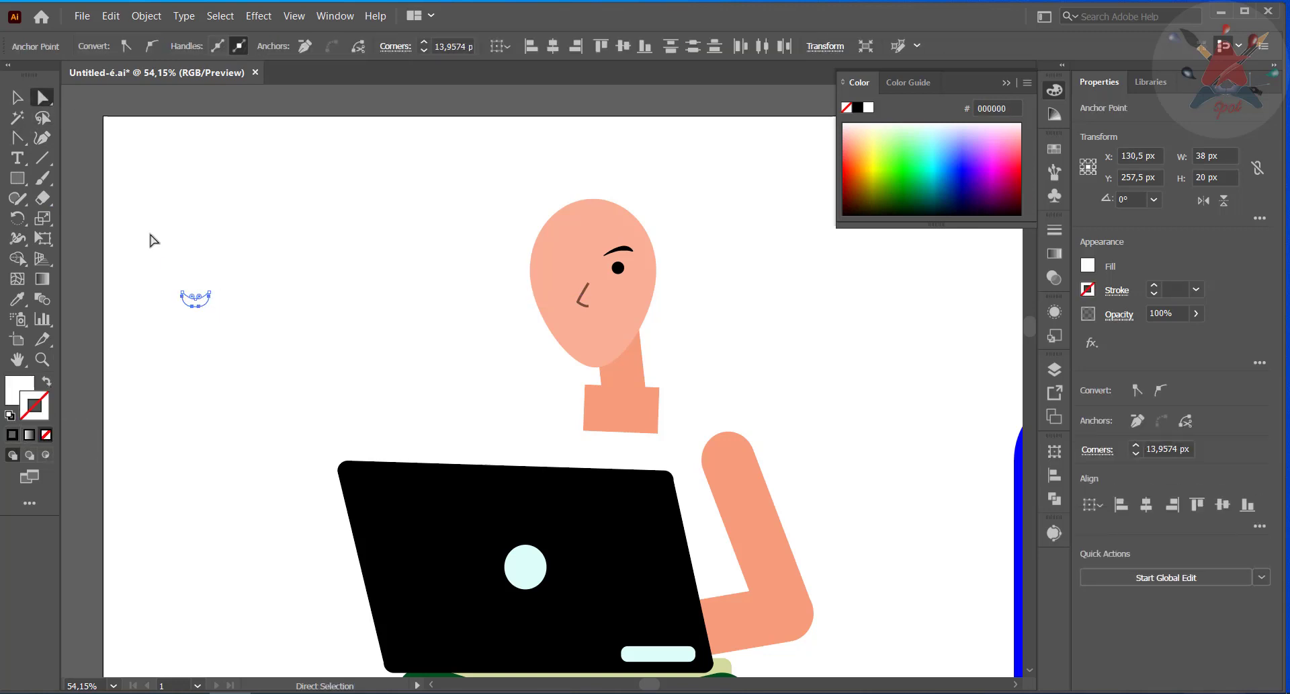
key("v")
left_click_drag(575, 338, 596, 322)
key("ctrl+shift+a")
Step: Try to reflect the eye and eyebrow together across the face, and undo the result
left_click(615, 269)
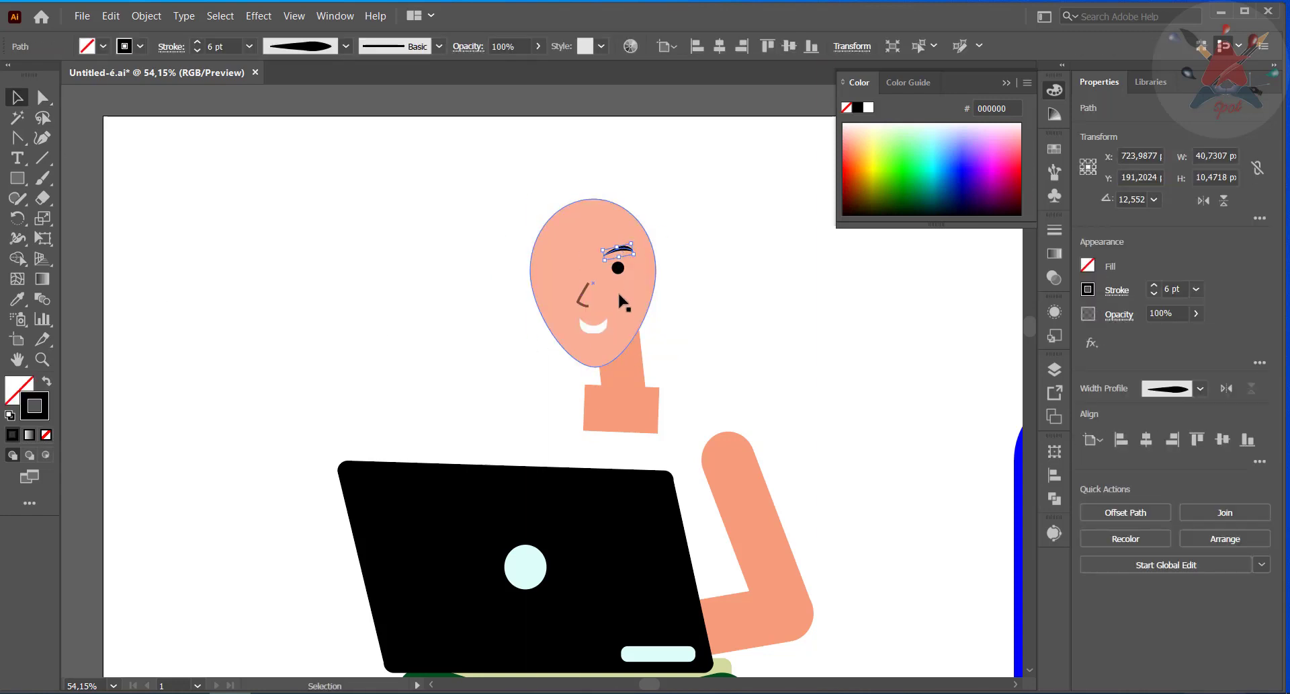
key("a")
left_click_drag(18, 214, 51, 239)
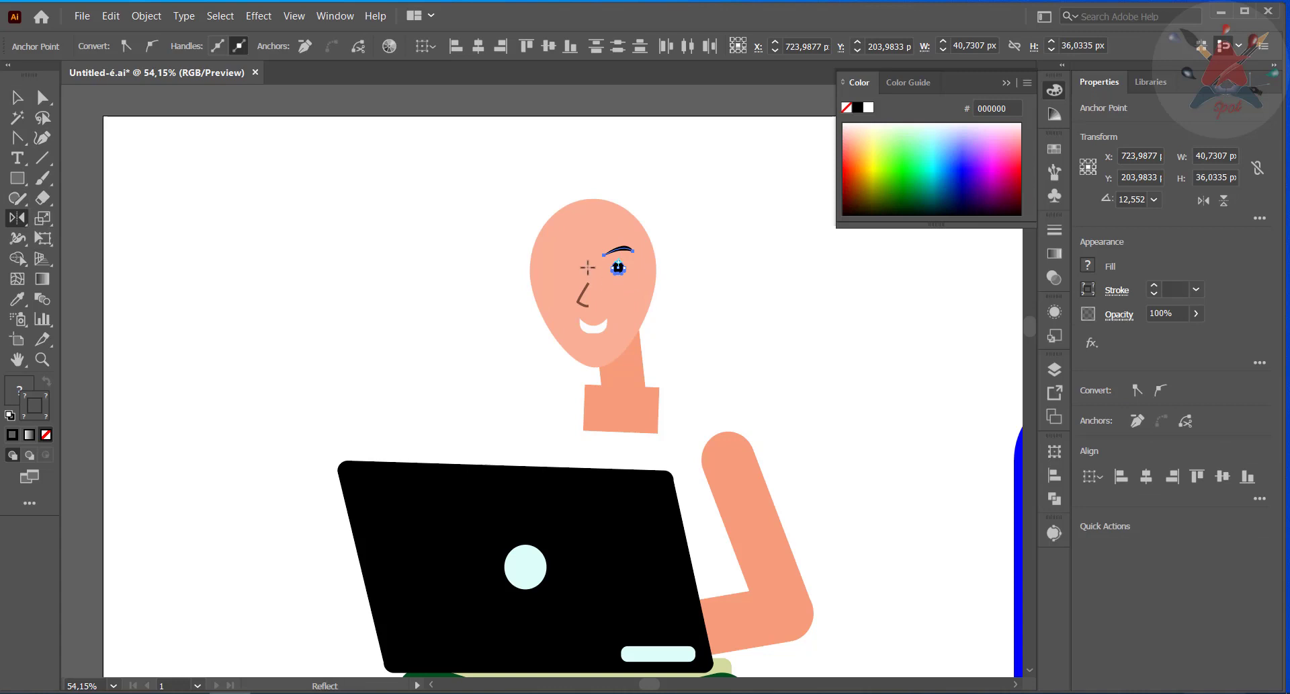
key("Return")
left_click(650, 461)
key("v")
key("ctrl+shift+a")
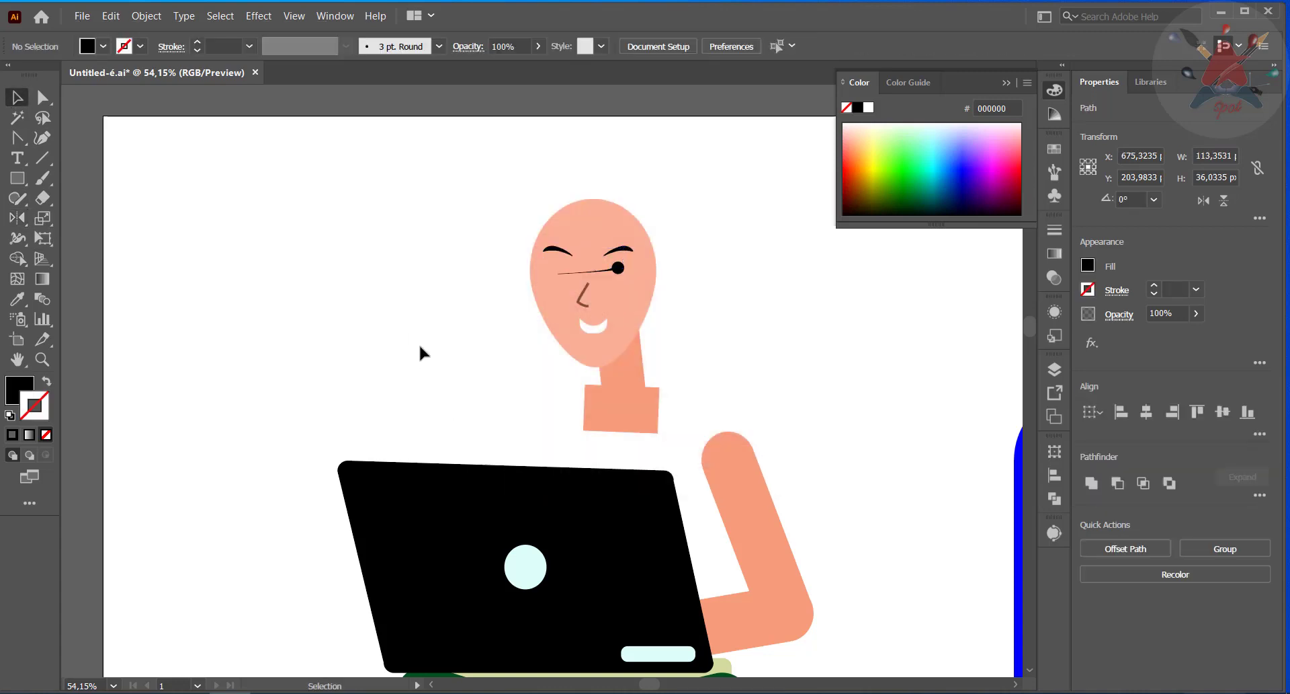
left_click(463, 218)
Step: Reflect a copy of the eyebrow across a vertical axis at the middle of the face
left_click(623, 249)
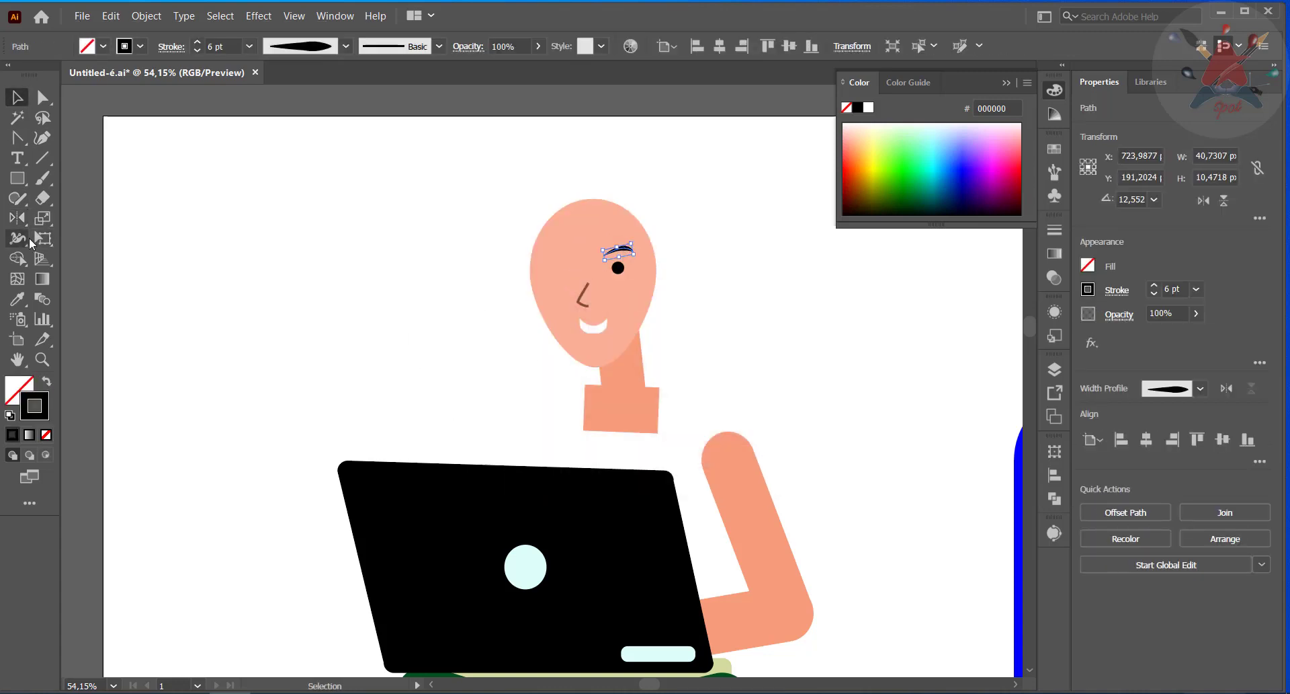
left_click(585, 255, "alt")
left_click(563, 465)
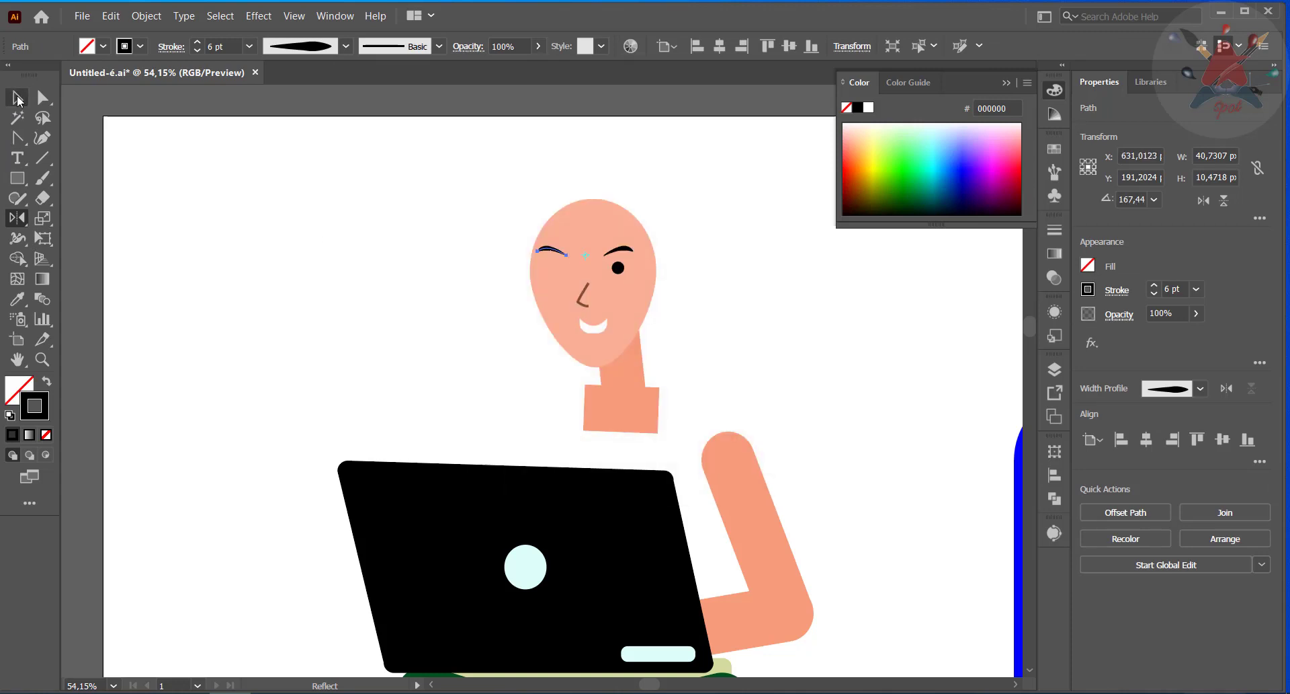
Step: Reflect a copy of the eye across a vertical axis at the middle of the face
left_click(18, 98)
left_click(618, 267)
key("o")
left_click(589, 267, "alt")
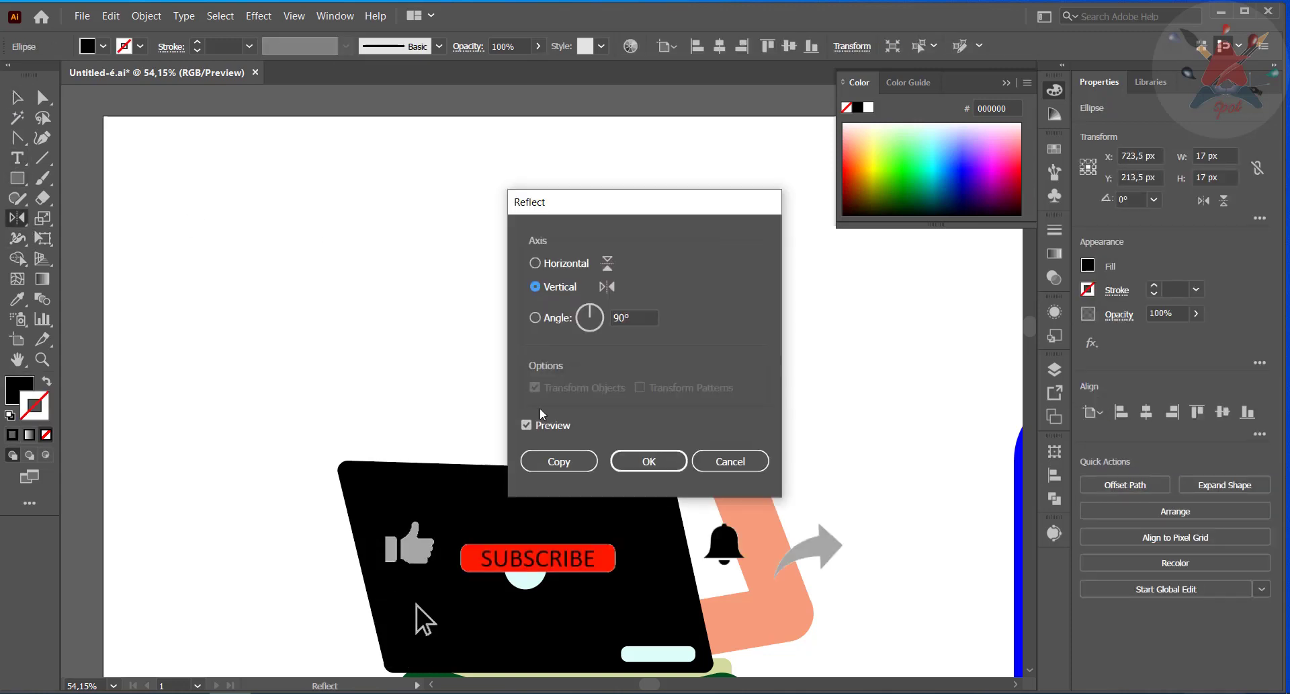
left_click(559, 461)
key("v")
left_click(261, 238)
Step: Draw a black ellipse about 176 × 158 px beside the head and apply a Zig Zag effect with size 7 px and smooth points
key("l")
left_click_drag(234, 240, 360, 353)
left_click(259, 15)
mouse_move(403, 165)
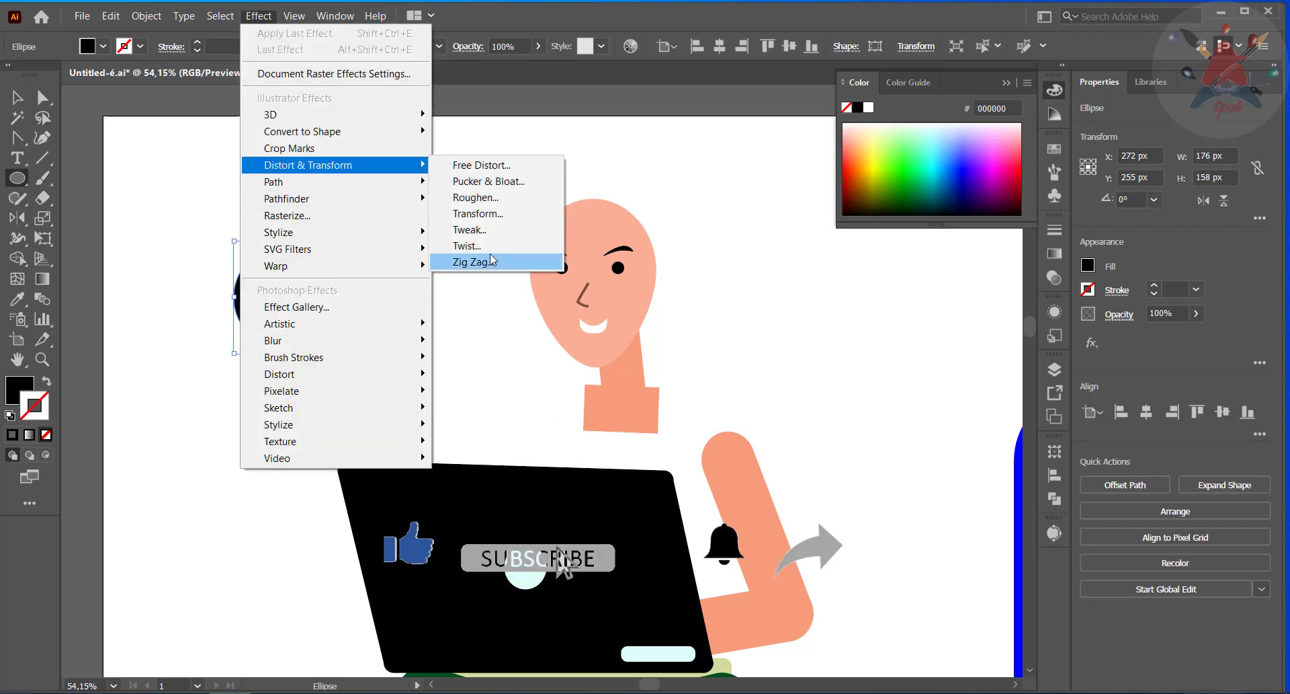
left_click(493, 261)
left_click(855, 324)
mouse_move(856, 263)
left_mouse_down()
mouse_move(875, 271)
mouse_move(860, 262)
left_mouse_up()
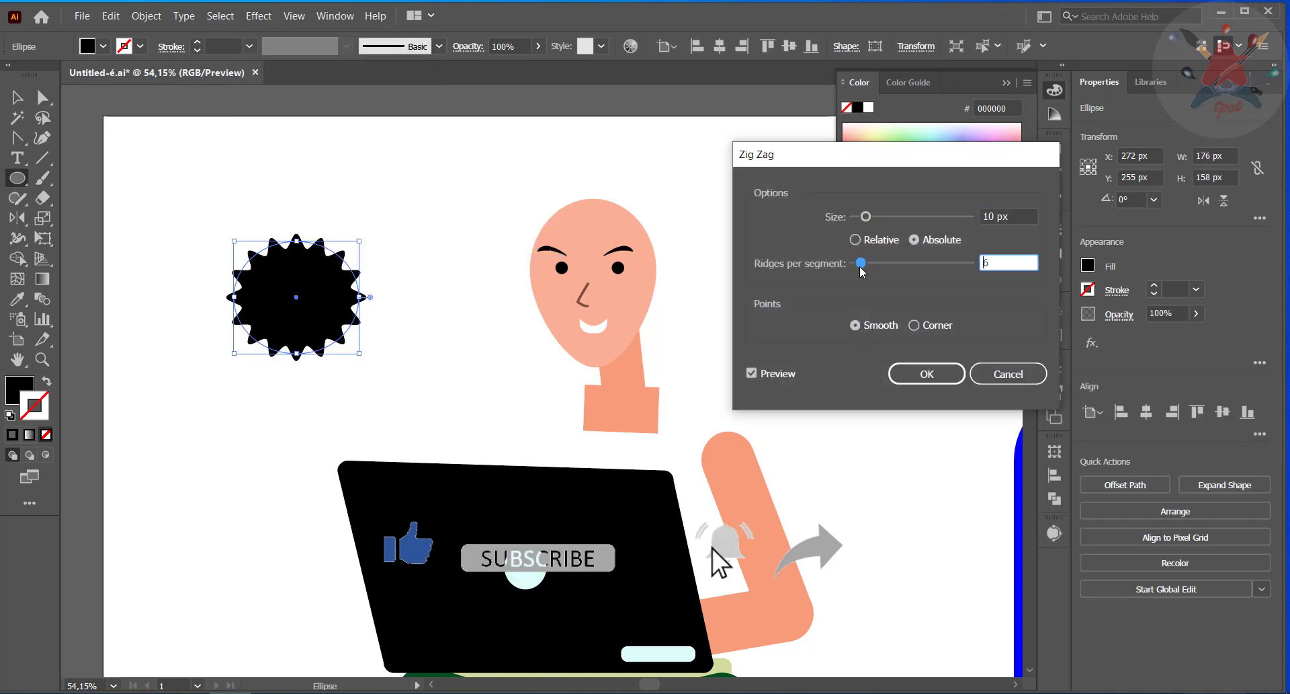
key("shift+Tab")
type("7")
key("Return")
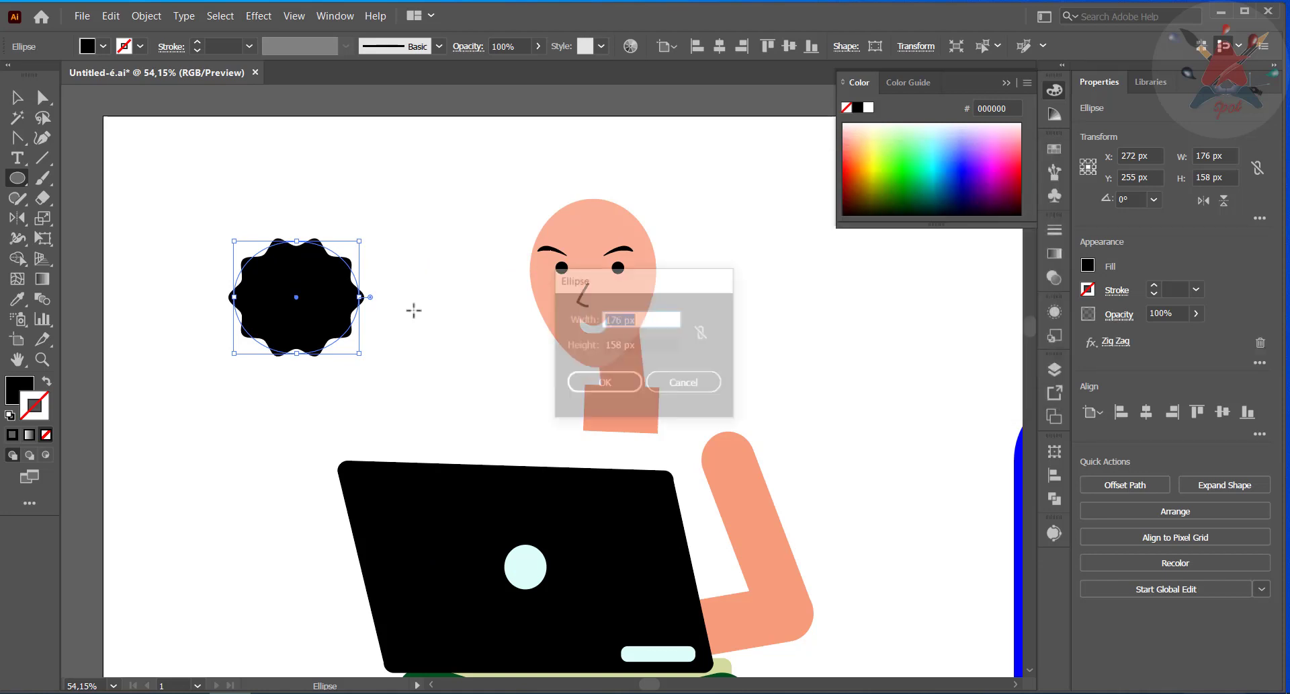
Step: Duplicate the wavy ellipse into an overlapping cluster and merge the copies into one curly hair shape
key("v")
left_click(341, 325)
left_click_drag(341, 326, 301, 352)
left_click_drag(407, 227, 219, 384)
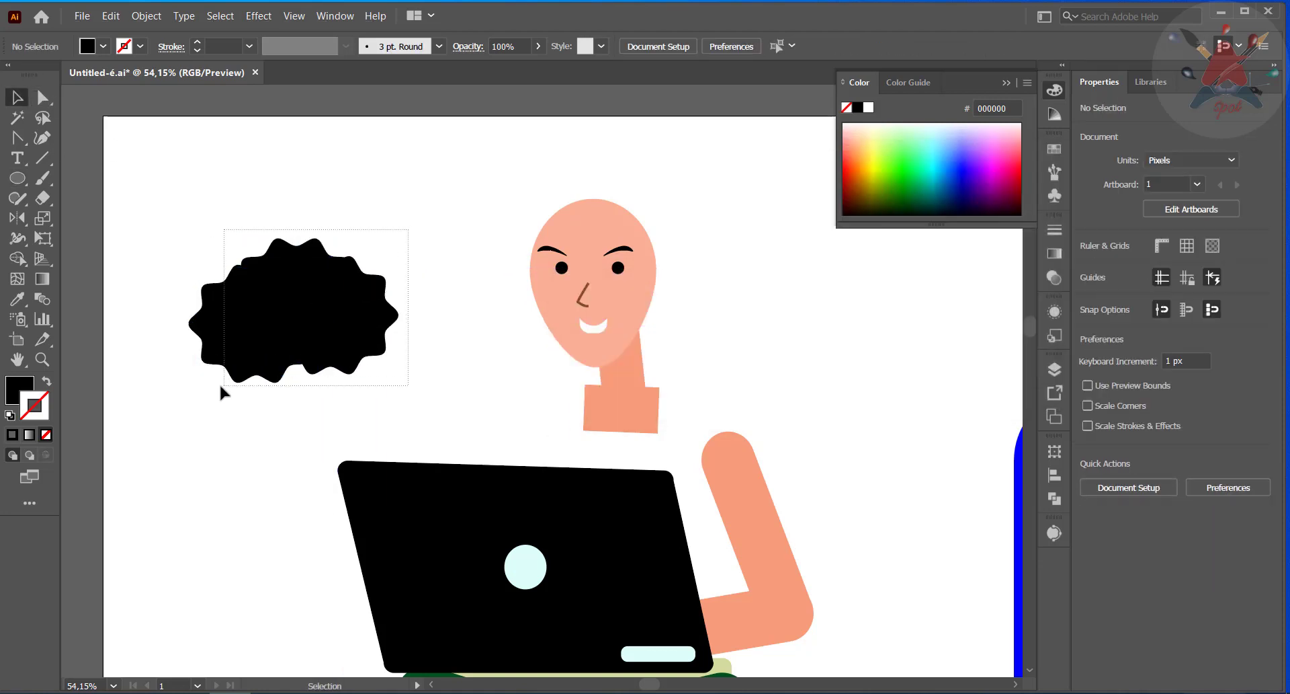
right_click(317, 302)
Step: Place the curly hair on top of the head and send a second hair copy behind all the artwork
left_click_drag(314, 300, 651, 275)
right_click(658, 193)
left_click(735, 188)
right_click(650, 275)
mouse_move(769, 551)
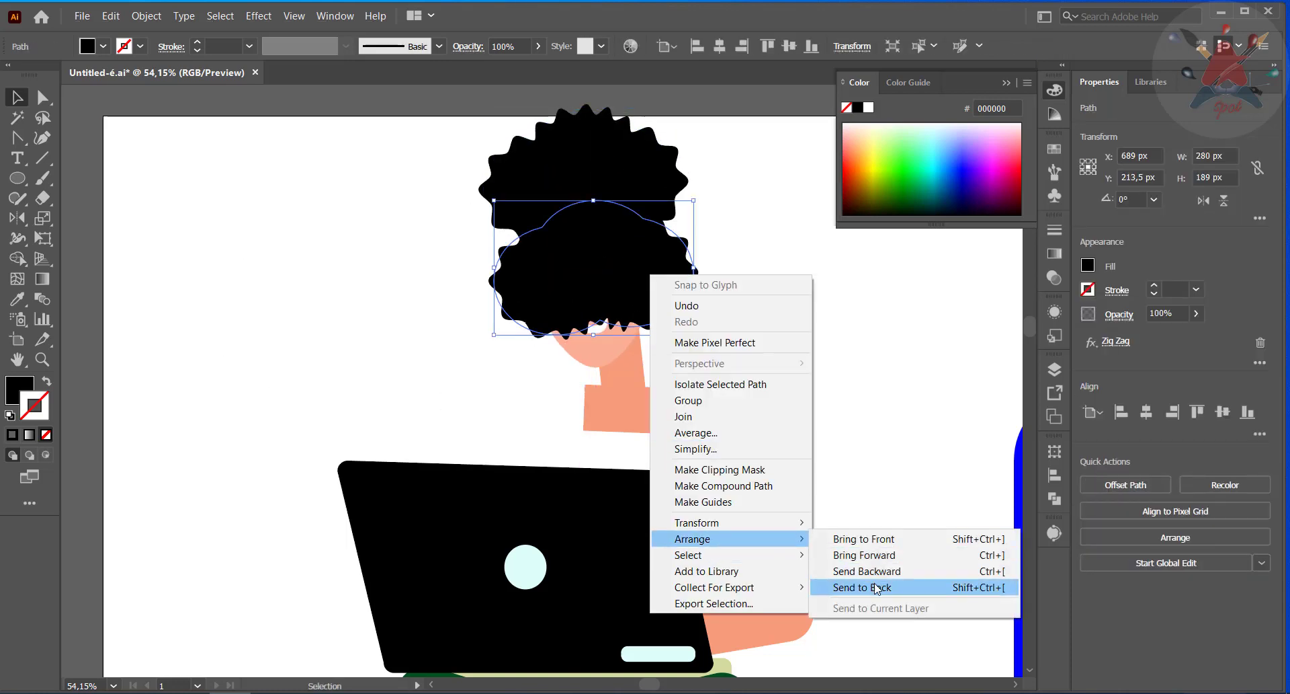
left_click(887, 588)
Step: Enlarge the back hair shape to about 344 × 311 px and move it up behind the head
left_click_drag(693, 200, 717, 156)
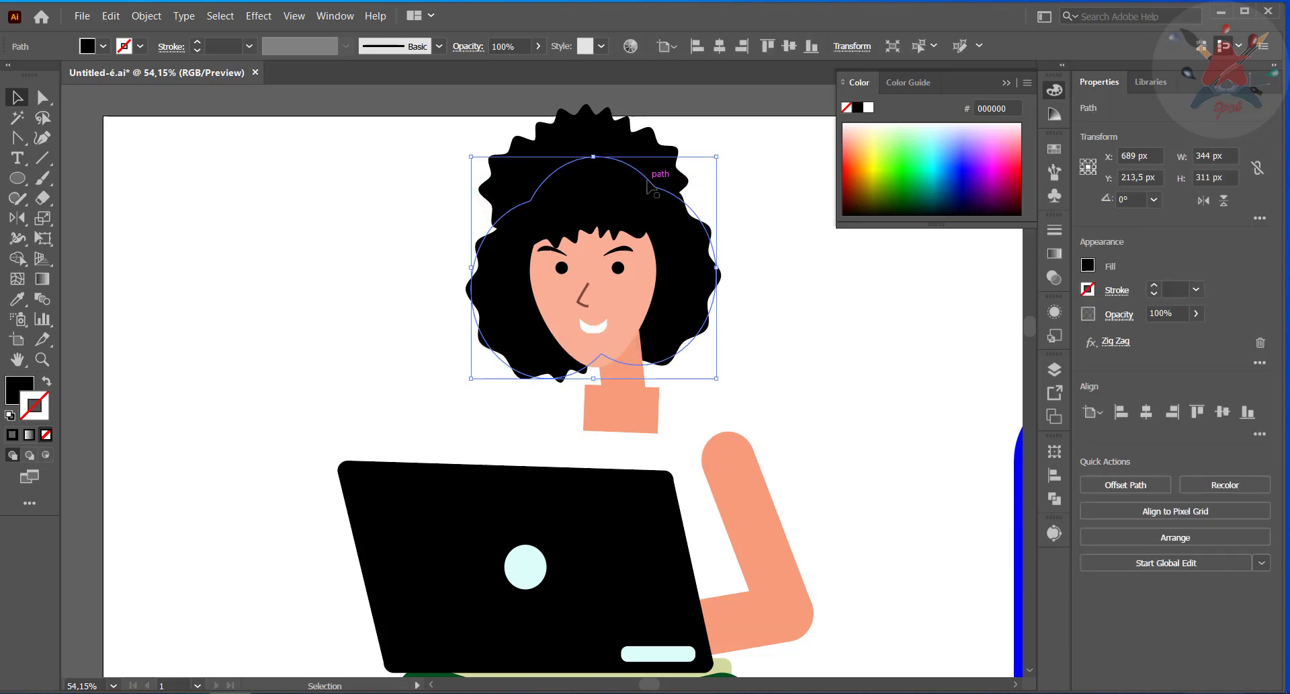
left_click_drag(653, 182, 652, 149)
left_click(565, 367)
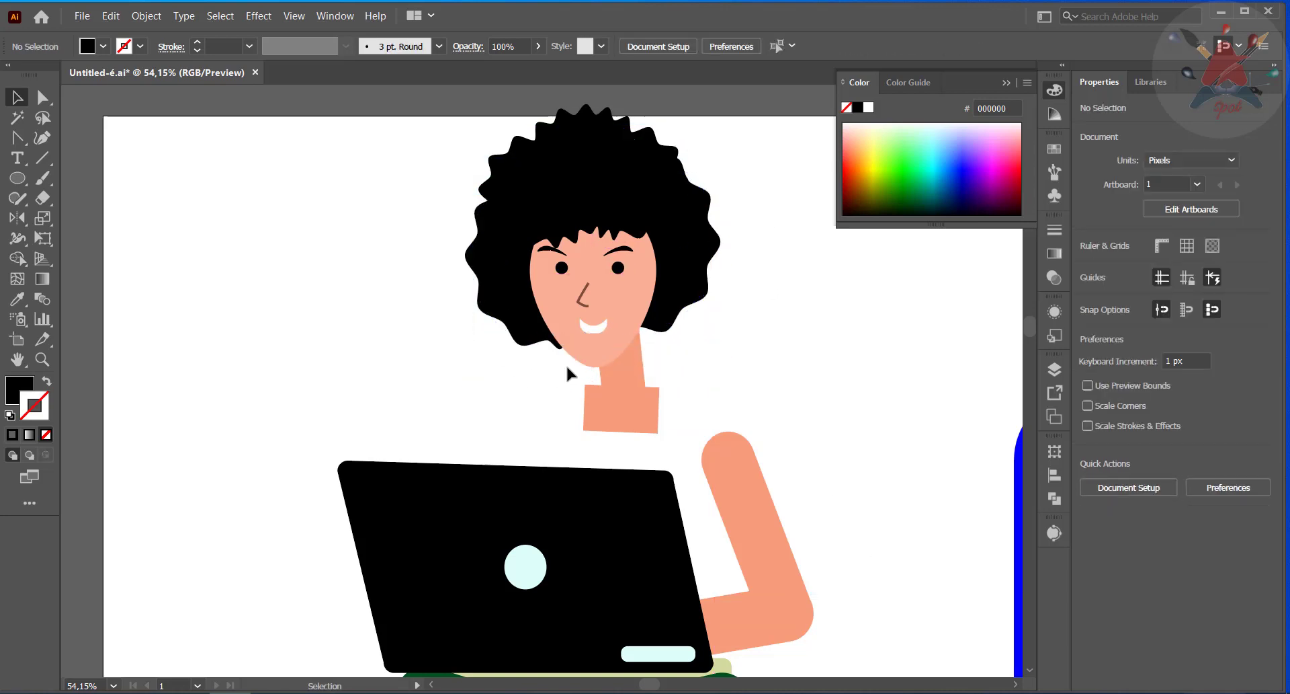
Step: Shorten the face slightly from the chin and move the lower neck block up
left_click(592, 362)
left_click_drag(594, 367, 595, 355)
left_click(725, 393)
left_click(626, 403)
left_click_drag(626, 406, 625, 374)
left_click_drag(625, 403, 623, 383)
left_click(732, 143)
Step: Group the hair, face and neck pieces and move the group down toward the laptop
left_click_drag(732, 140, 403, 398)
right_click(582, 291)
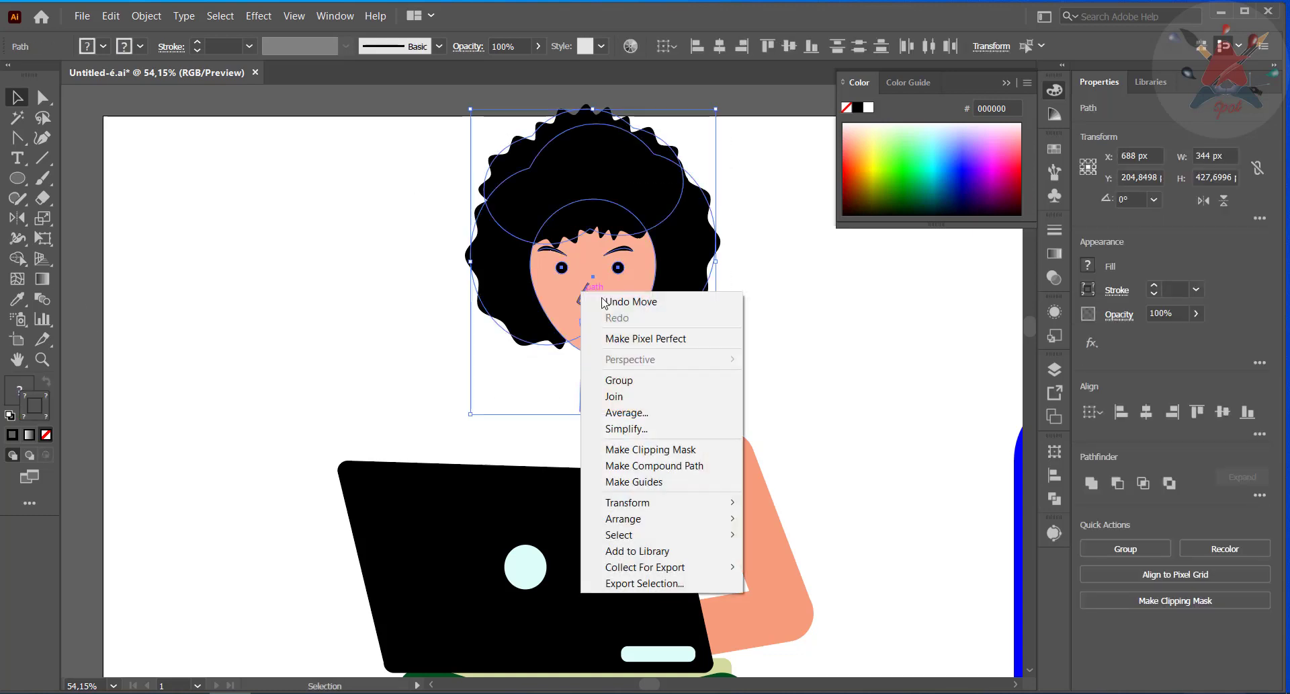
left_click(622, 381)
left_click(763, 316)
left_click_drag(628, 287, 631, 321)
left_click(805, 322)
Step: Draw two equal rounded squares side by side beside the head as glasses lenses, about 147 × 63 px overall
key("z")
left_click(655, 441, "alt")
left_click(559, 457, "alt")
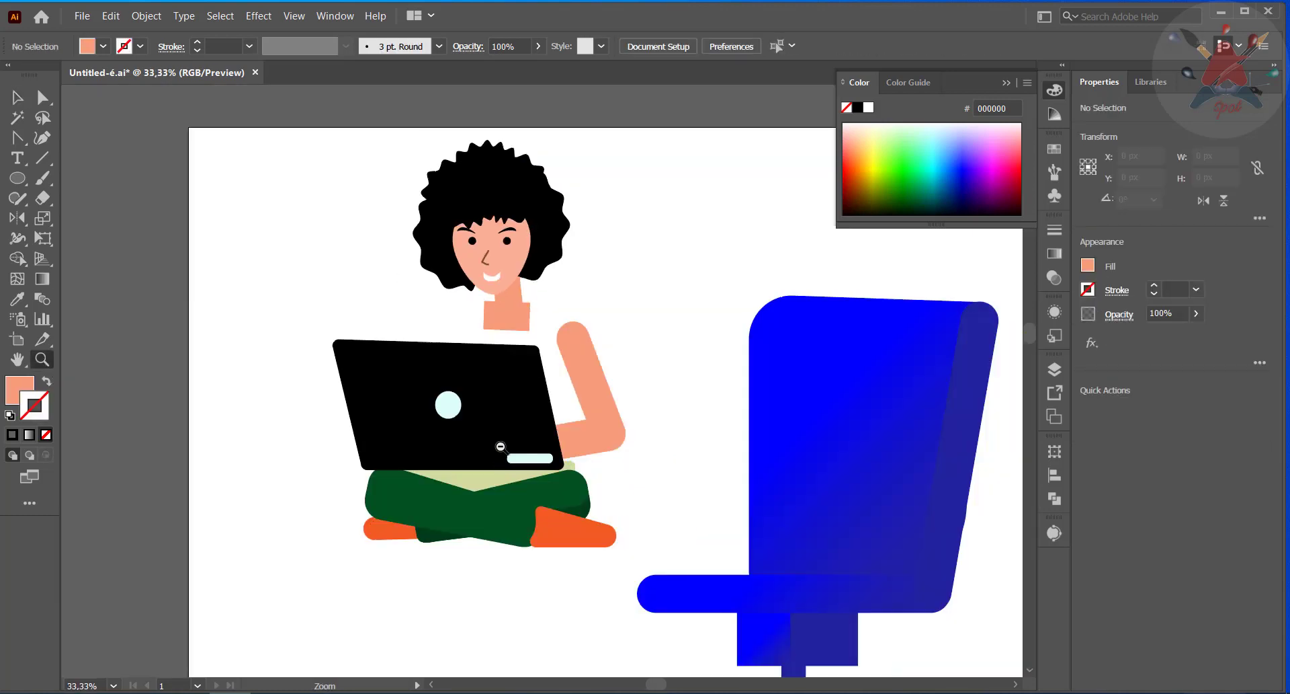
left_click(501, 426, "alt")
mouse_move(18, 178)
left_mouse_down()
mouse_move(83, 235)
mouse_move(101, 199)
left_mouse_up()
mouse_move(345, 253)
left_mouse_down()
mouse_move(365, 275)
mouse_move(394, 272)
left_mouse_up()
key("v")
left_click_drag(313, 218, 407, 289)
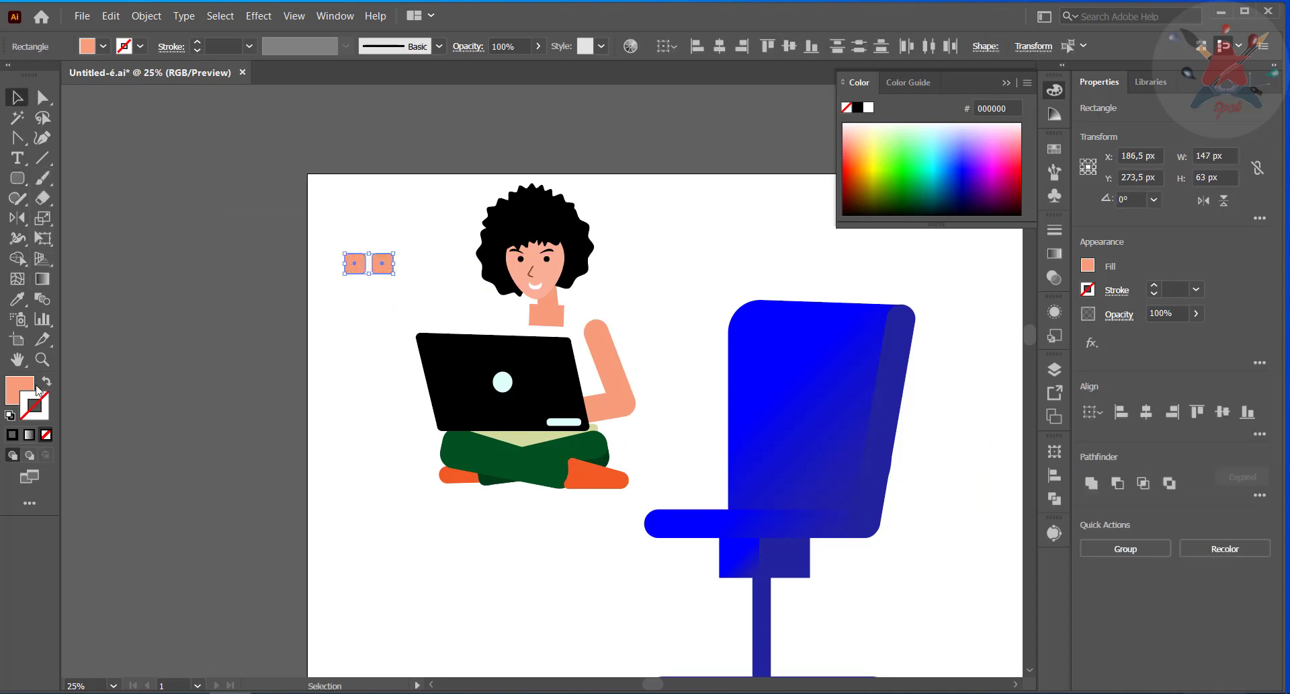
Step: Give both lens squares no fill and a 4 pt green 009A6D outline
left_click(46, 381)
left_click(970, 173)
left_click(925, 178)
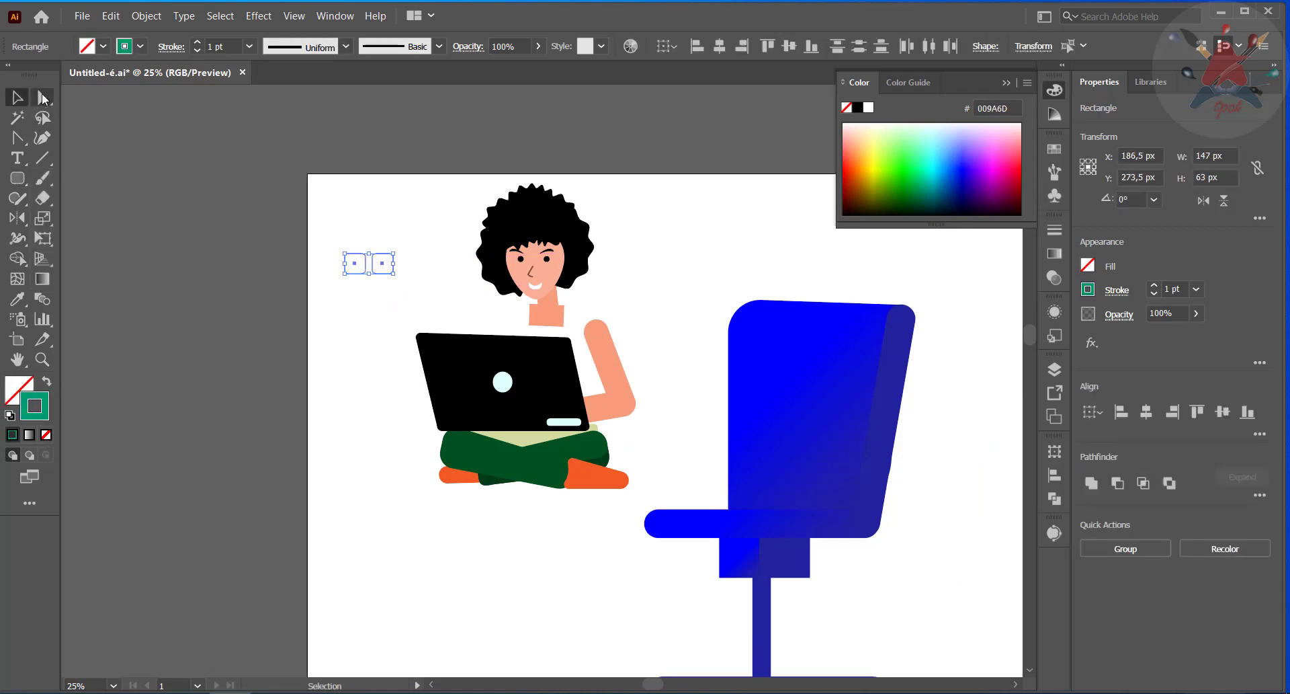
left_click(42, 160)
key("ctrl+shift+a")
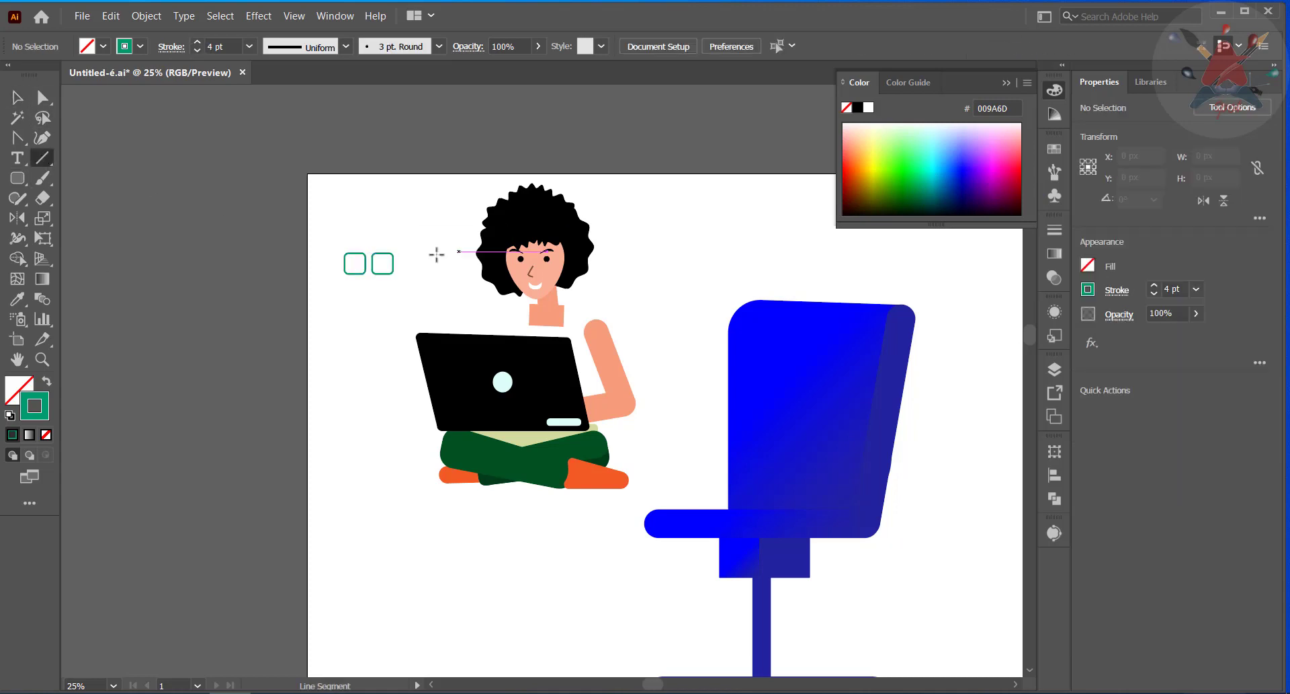
Step: Draw a slanted temple line about 39 × 30 px and a bridge line joining the lenses, and group the glasses frame
left_click_drag(394, 252, 406, 243)
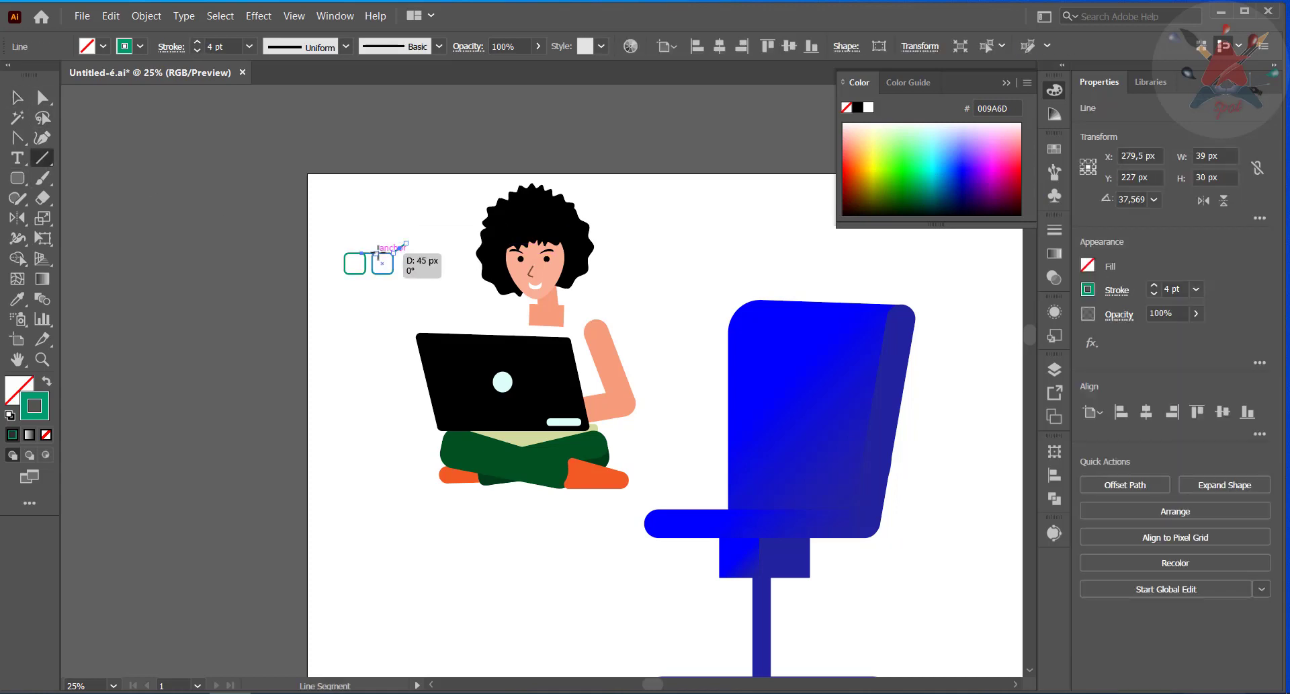
left_click(18, 99)
left_click(204, 236)
left_click_drag(311, 231, 404, 275)
right_click(376, 257)
left_click(418, 347)
left_click(401, 306)
left_click(581, 281)
left_click(447, 276)
left_click_drag(17, 179, 69, 179)
left_click_drag(377, 272, 380, 324)
key("v")
left_click(382, 285)
left_click(43, 97)
left_click(392, 328)
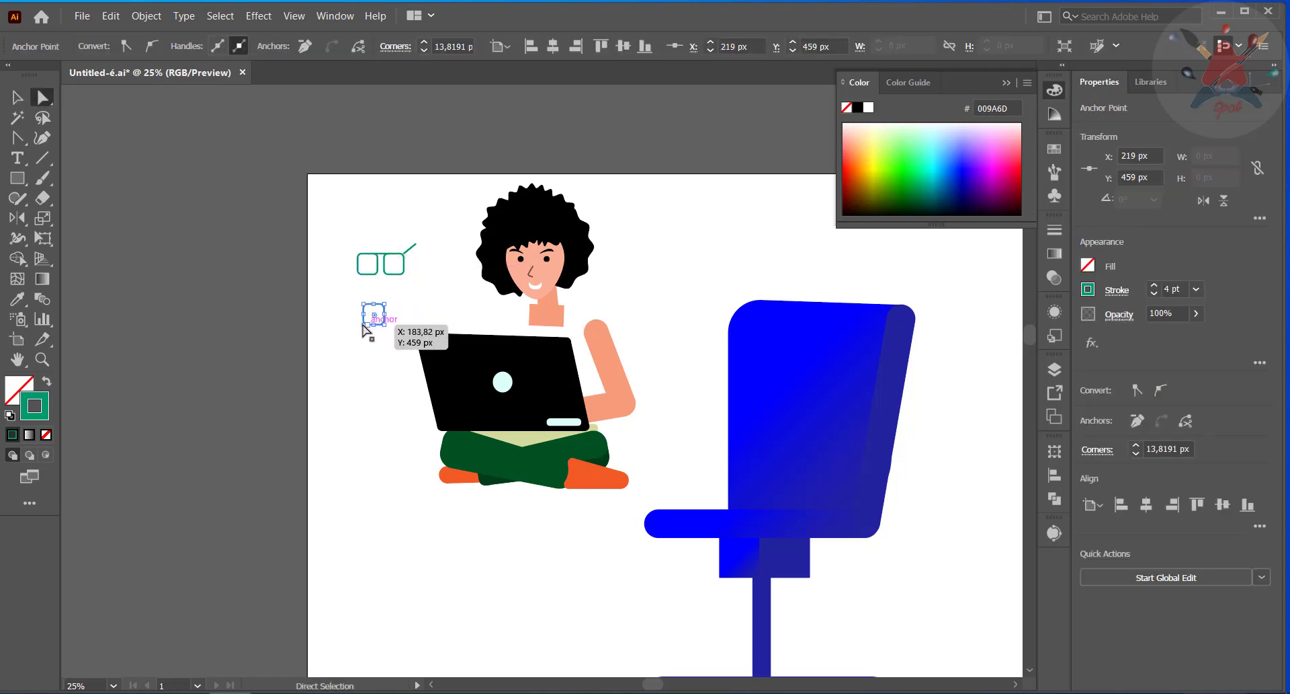
key("v")
left_click(155, 246)
left_click(377, 325)
key("Delete")
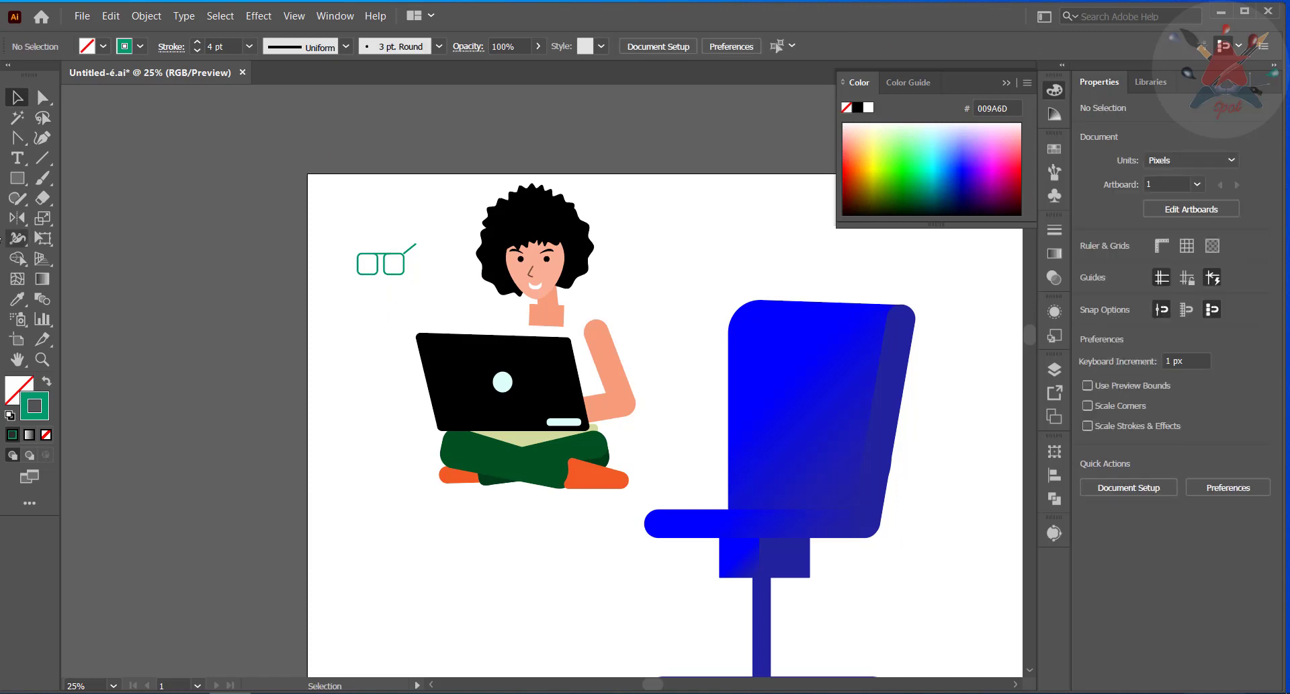
Step: Draw a rounded square about 64 × 64 px over the first lens with white fill, no outline and 35% opacity
left_click_drag(17, 178, 97, 205)
left_click(98, 202)
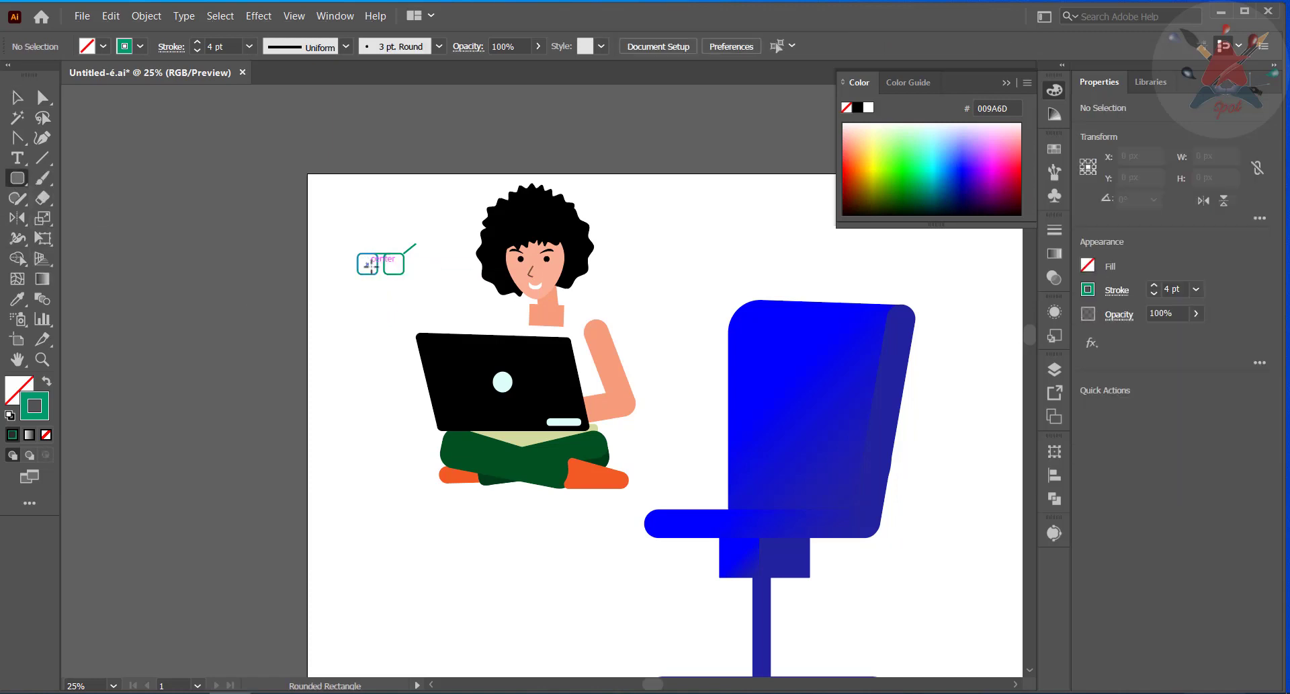
left_click_drag(368, 264, 379, 274)
left_click(46, 381)
left_click(10, 415)
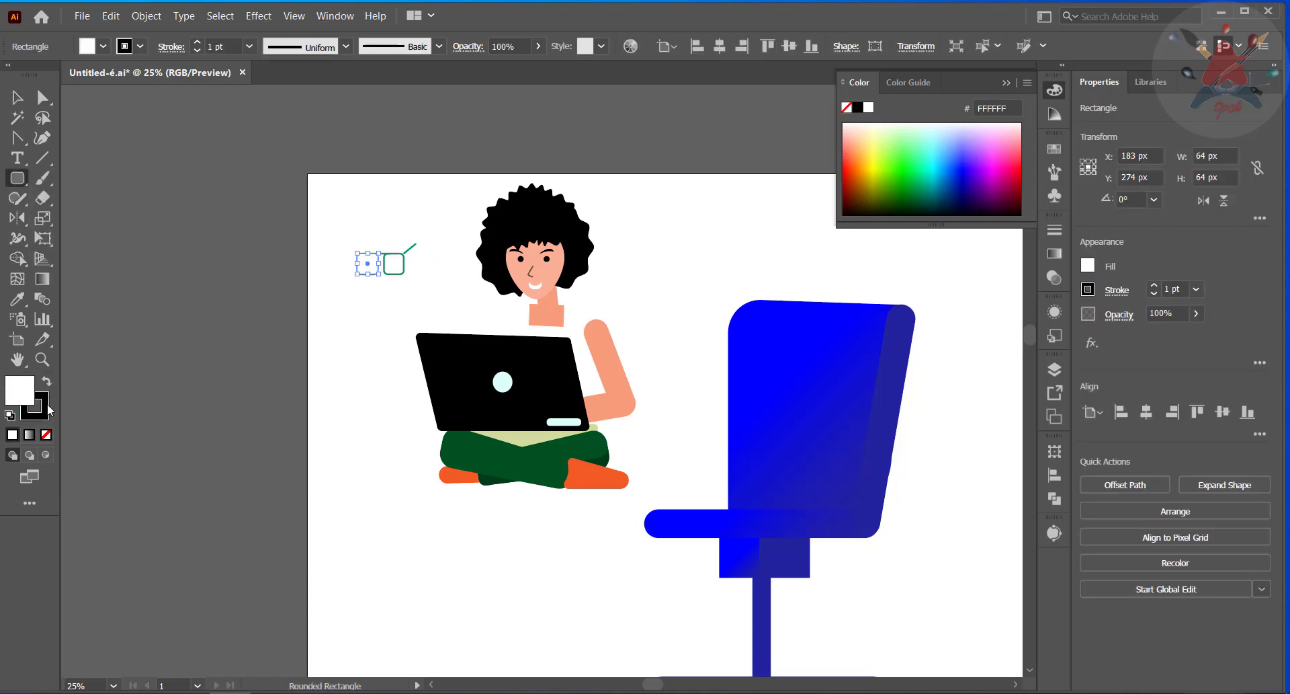
left_click(46, 435)
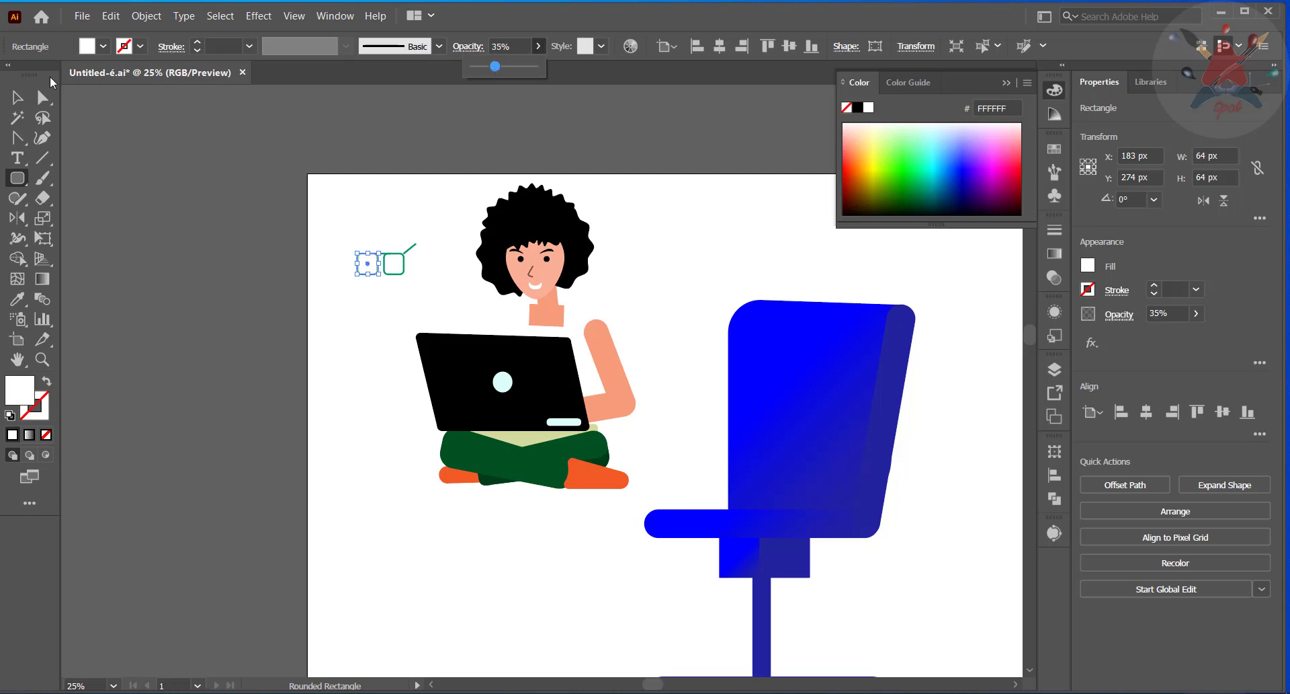
Step: Copy the translucent white square onto the second lens and group both lens tints with the frame
left_click(17, 97)
left_click(289, 231)
left_click_drag(366, 267, 362, 267)
left_click(357, 312)
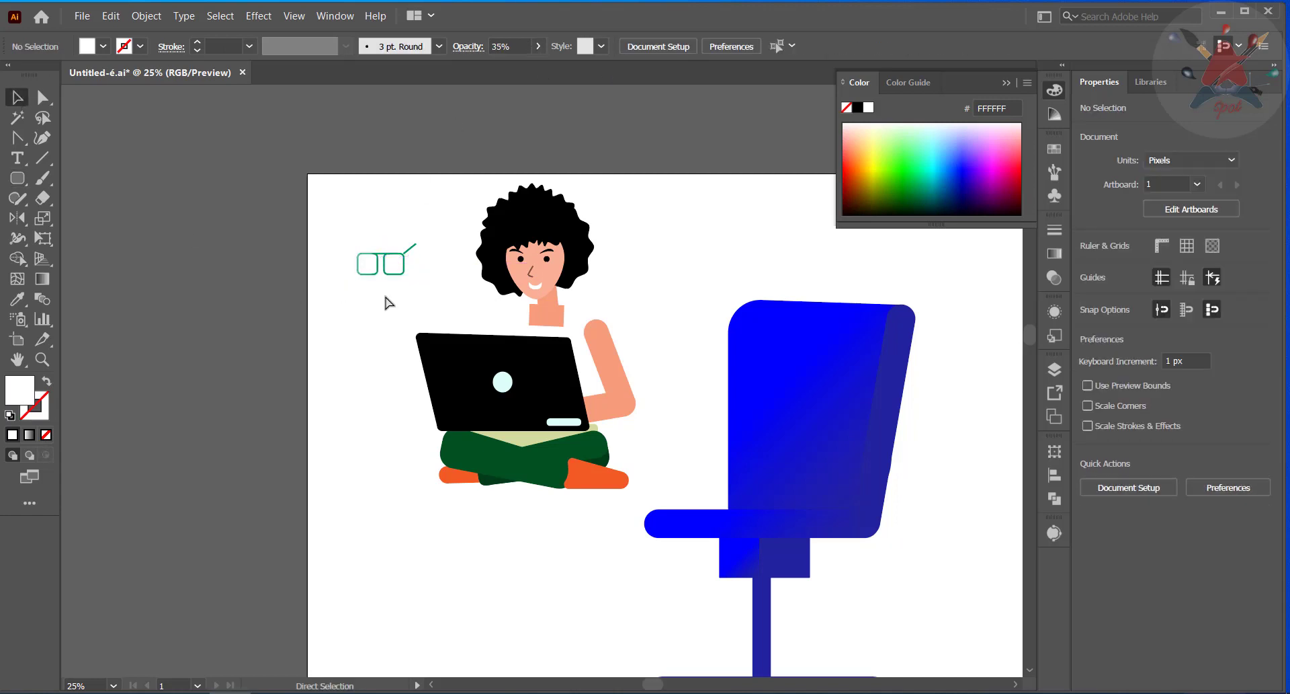
key("ctrl+z")
left_click(385, 294)
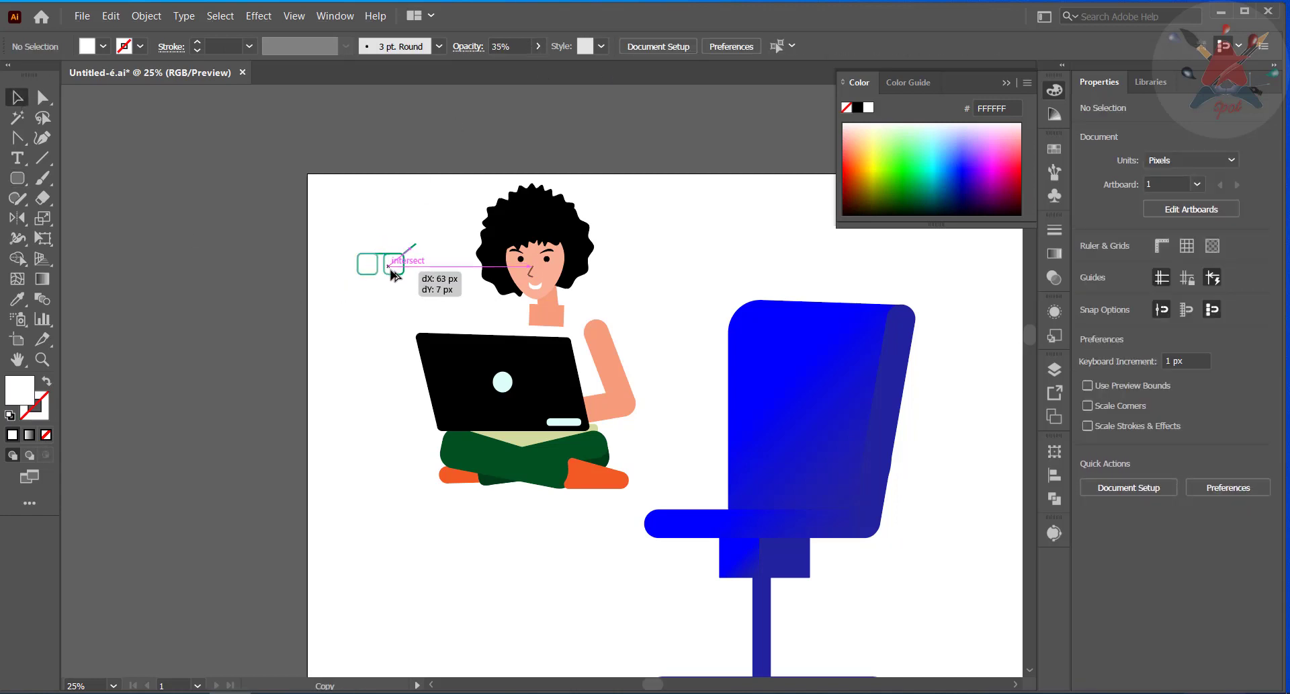
left_click_drag(392, 269, 393, 271)
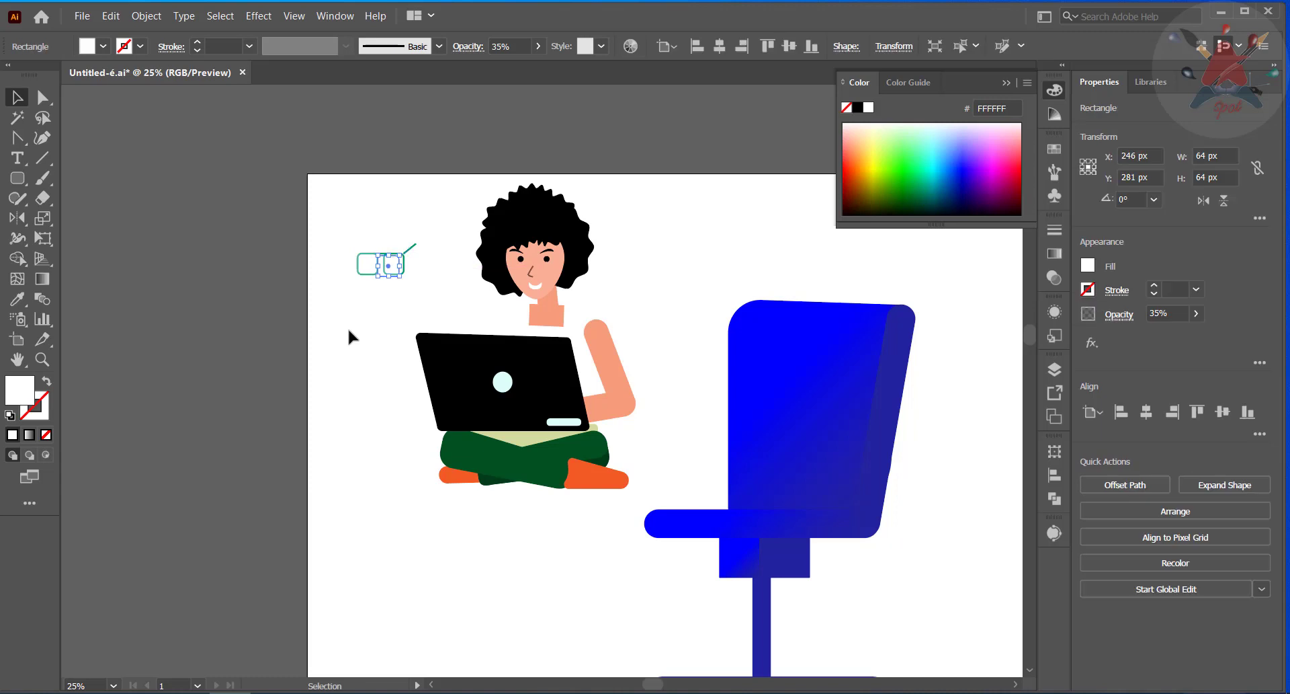
left_click(383, 308)
left_click_drag(434, 210, 365, 262)
right_click(365, 263)
left_click(398, 372)
left_click(250, 329)
Step: Draw a white rounded bar about 45 × 14 px below the glasses, without outline and at 100% opacity
left_click_drag(19, 178, 81, 197)
left_click_drag(337, 310, 352, 316)
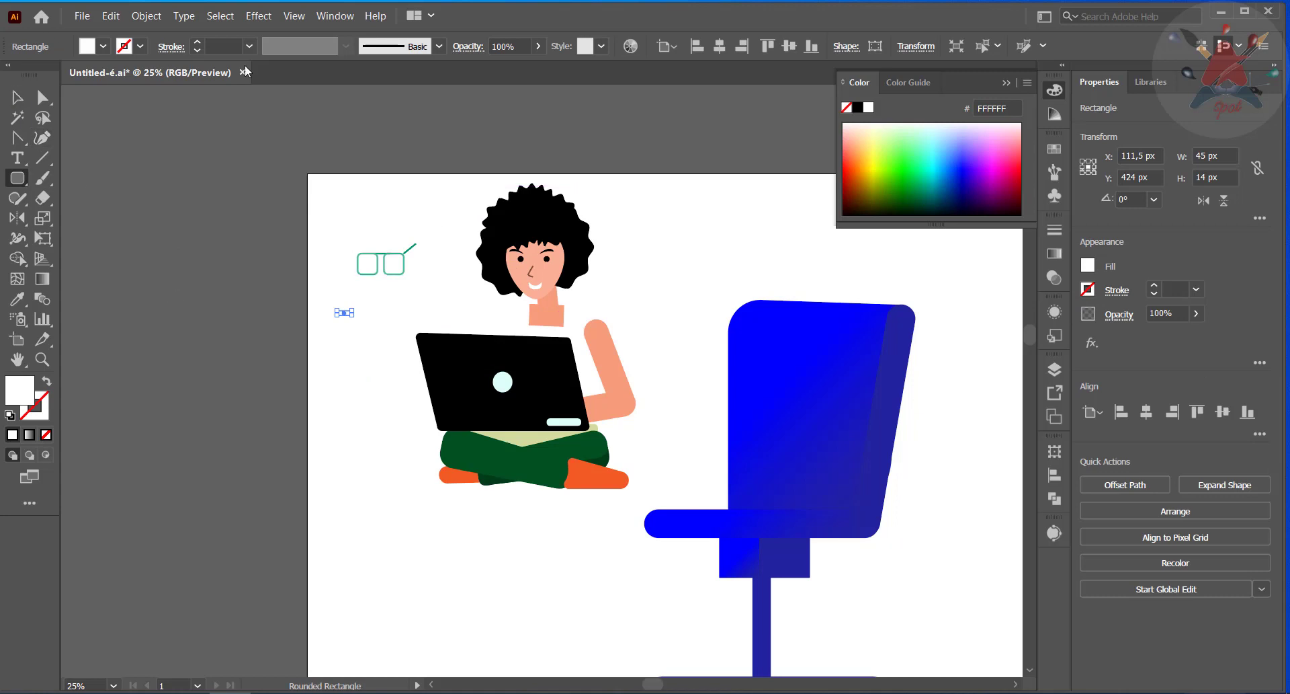
left_click(323, 335)
left_click(692, 400)
left_click(16, 97)
left_click(328, 293)
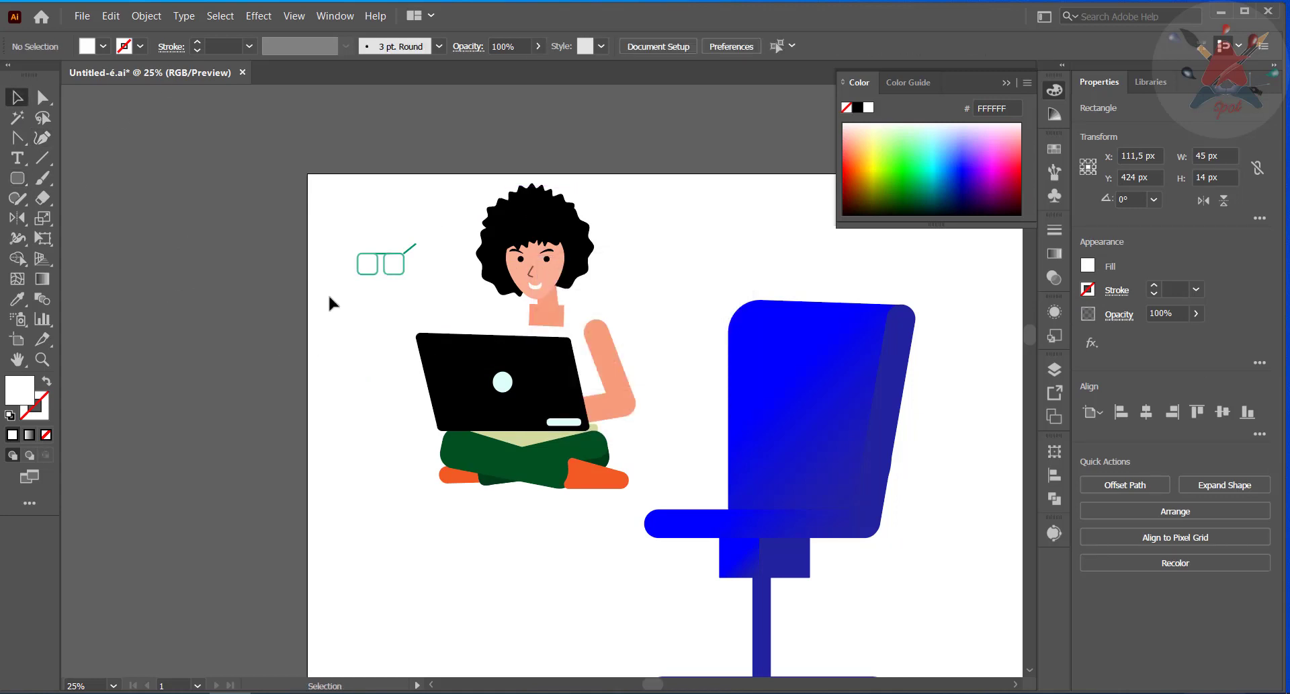
Step: Place a white highlight bar in each lens and move the grouped glasses onto the face
left_click_drag(339, 310, 549, 268)
right_click(400, 265)
left_click(432, 354)
left_click(731, 239)
left_click(547, 252)
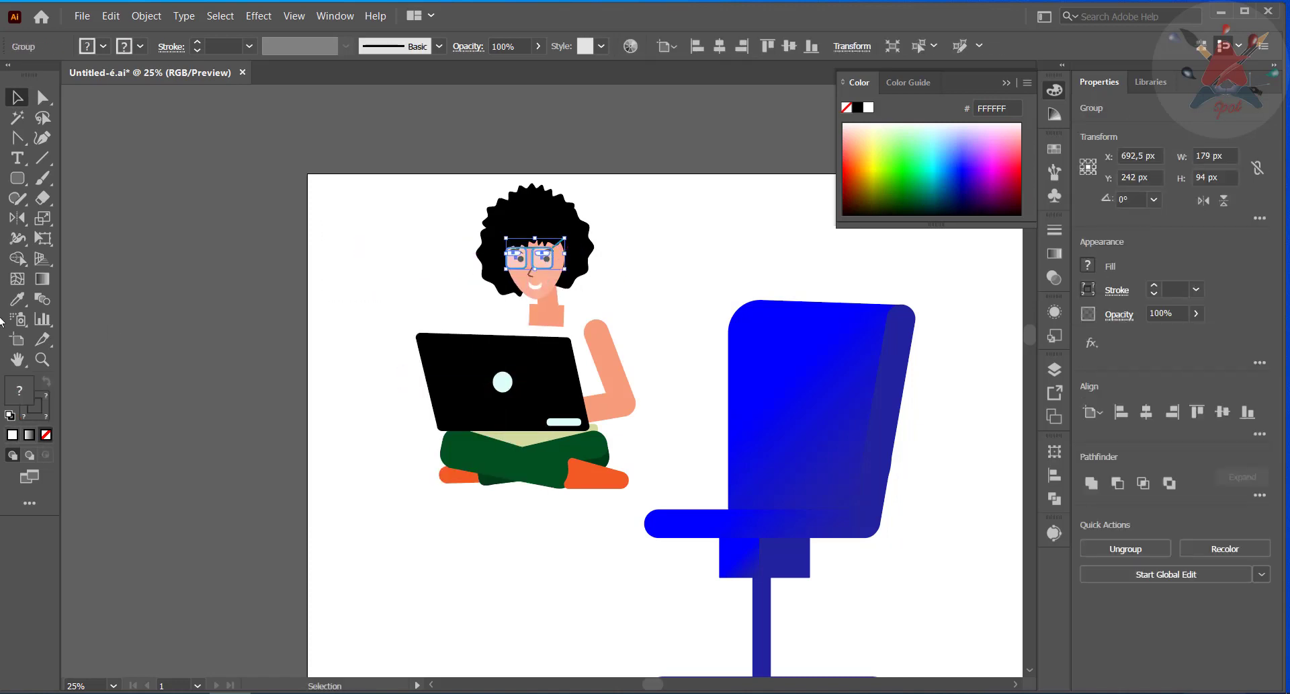
Step: Move the glasses off the face to the blank area beside the hair and ungroup the highlight bars
left_click(41, 360)
left_click_drag(447, 214, 672, 258)
key("v")
left_click(120, 173)
right_click(672, 341)
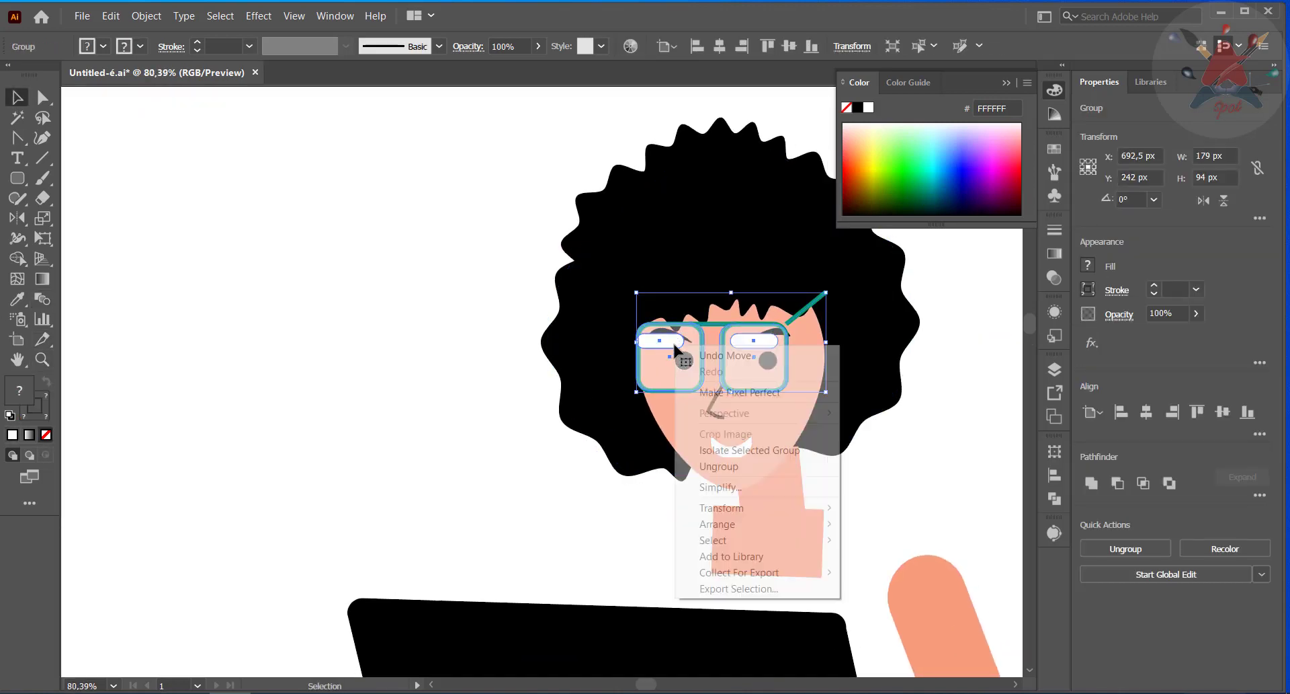
left_click(739, 469)
left_click_drag(635, 394, 432, 394)
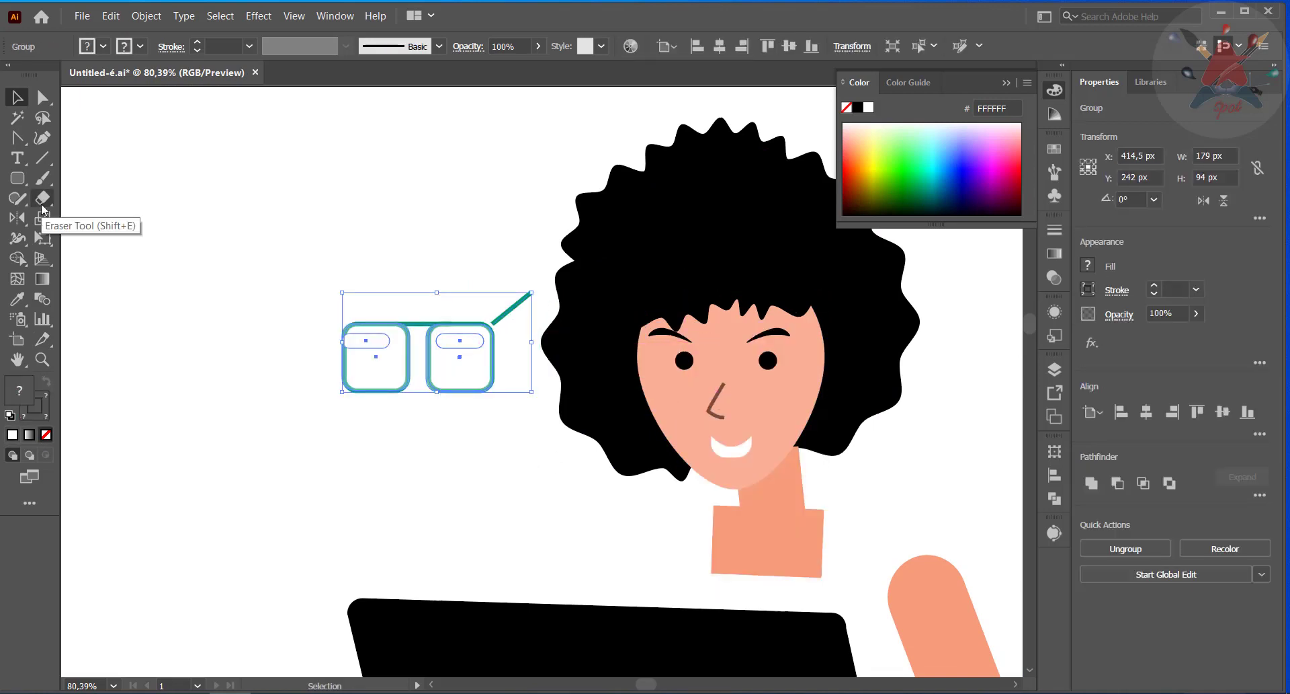
right_click(423, 336)
left_click(481, 452)
Step: Reposition the highlight bars inside the lenses and set both bars to 69% opacity
left_click(383, 336)
left_click_drag(380, 337, 463, 341)
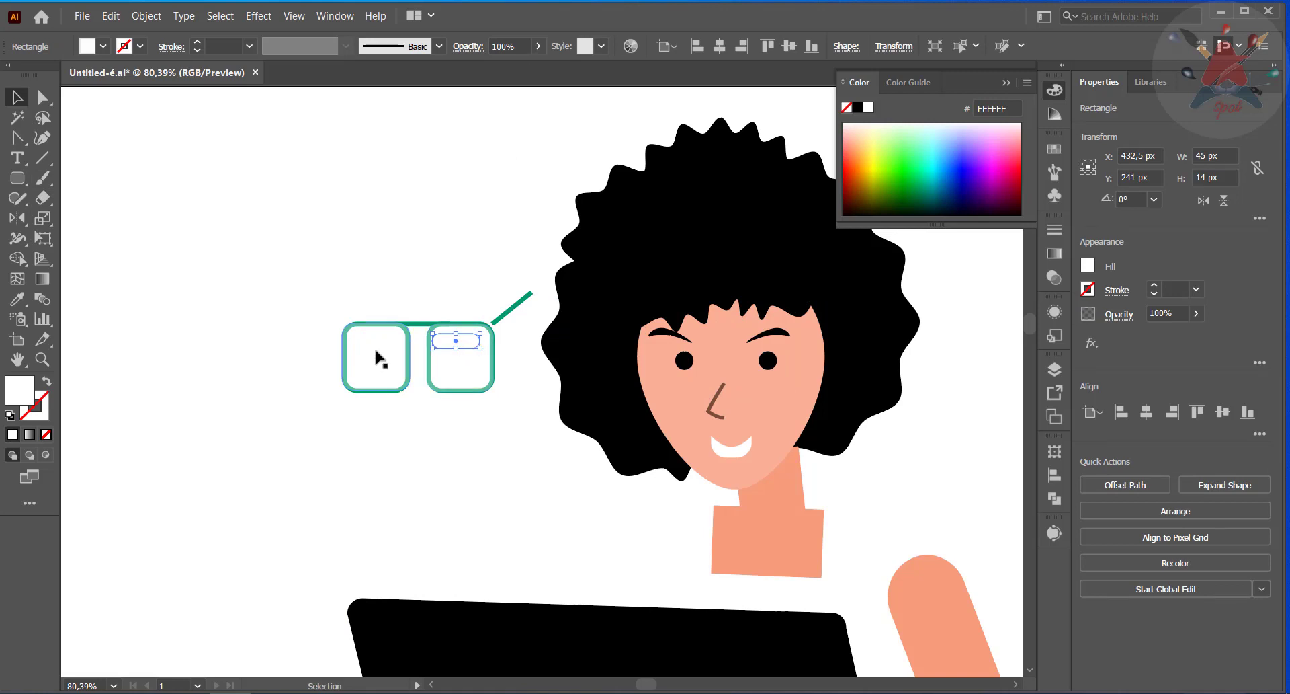
left_click(371, 341, "shift")
left_click(539, 46)
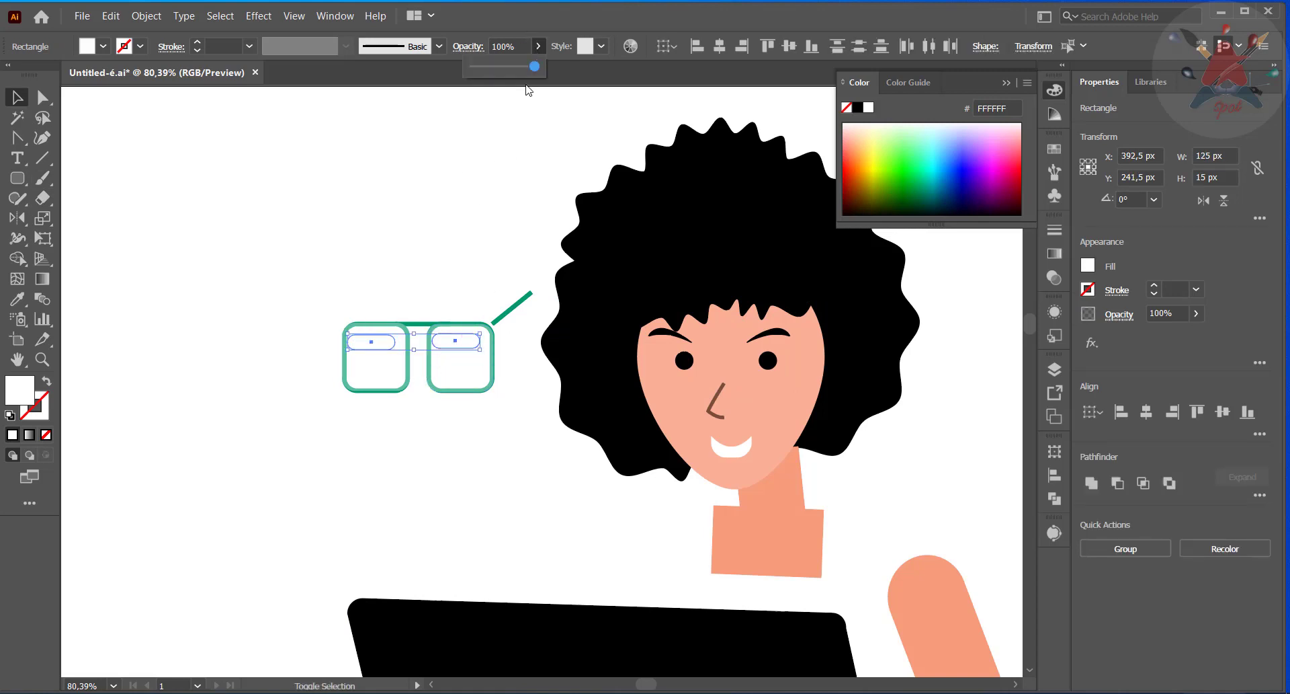
left_click(456, 344, "shift")
left_click(469, 341, "shift")
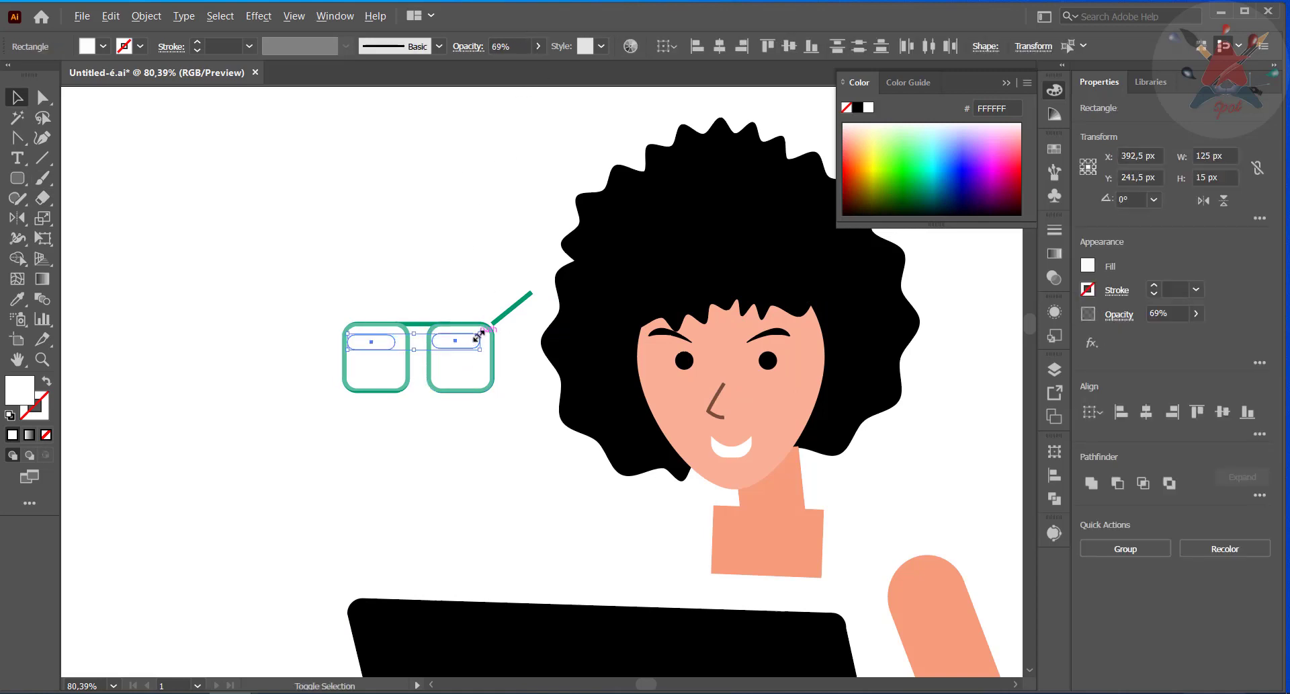
Step: Shrink the highlight bars to about 27 × 8.4 px each and reposition them within the lenses
left_click_drag(479, 334, 450, 337)
left_click(461, 367)
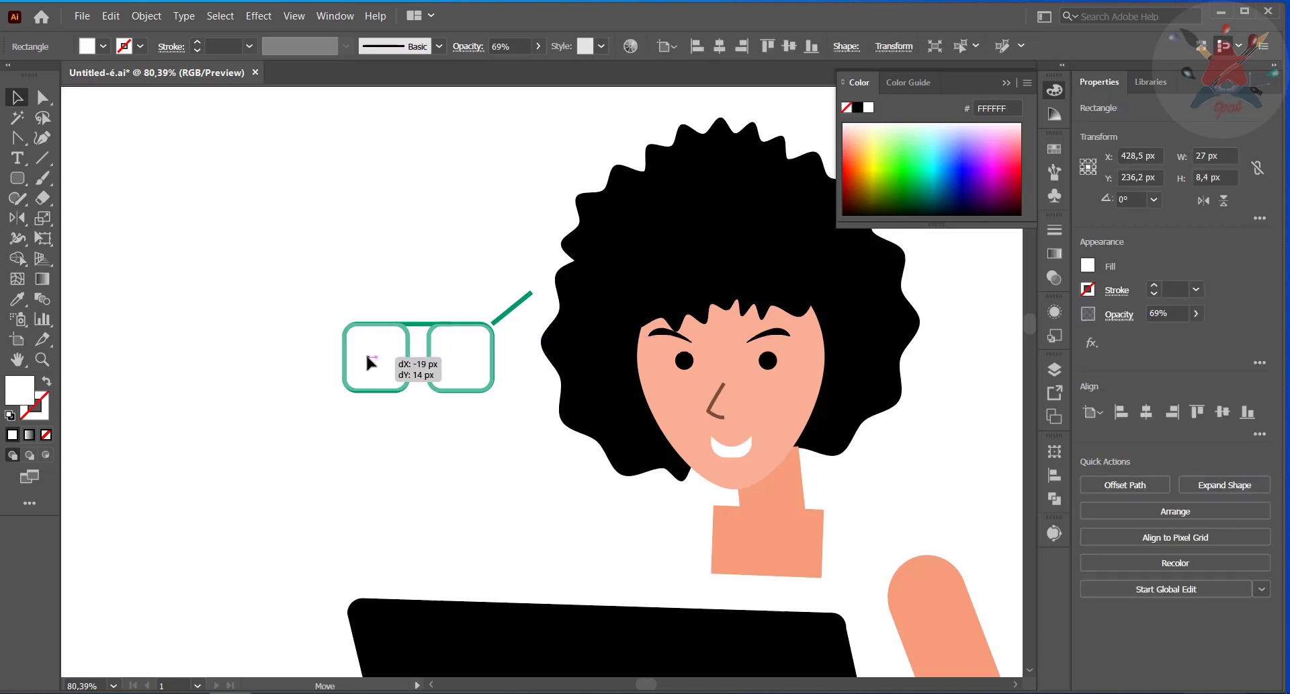
left_click_drag(367, 357, 368, 368)
left_click_drag(440, 335, 441, 368)
Step: Isolate the glasses frame and bend the straight temple line into a curved arm
left_click_drag(279, 268, 551, 403)
left_click(482, 308)
left_click(505, 314)
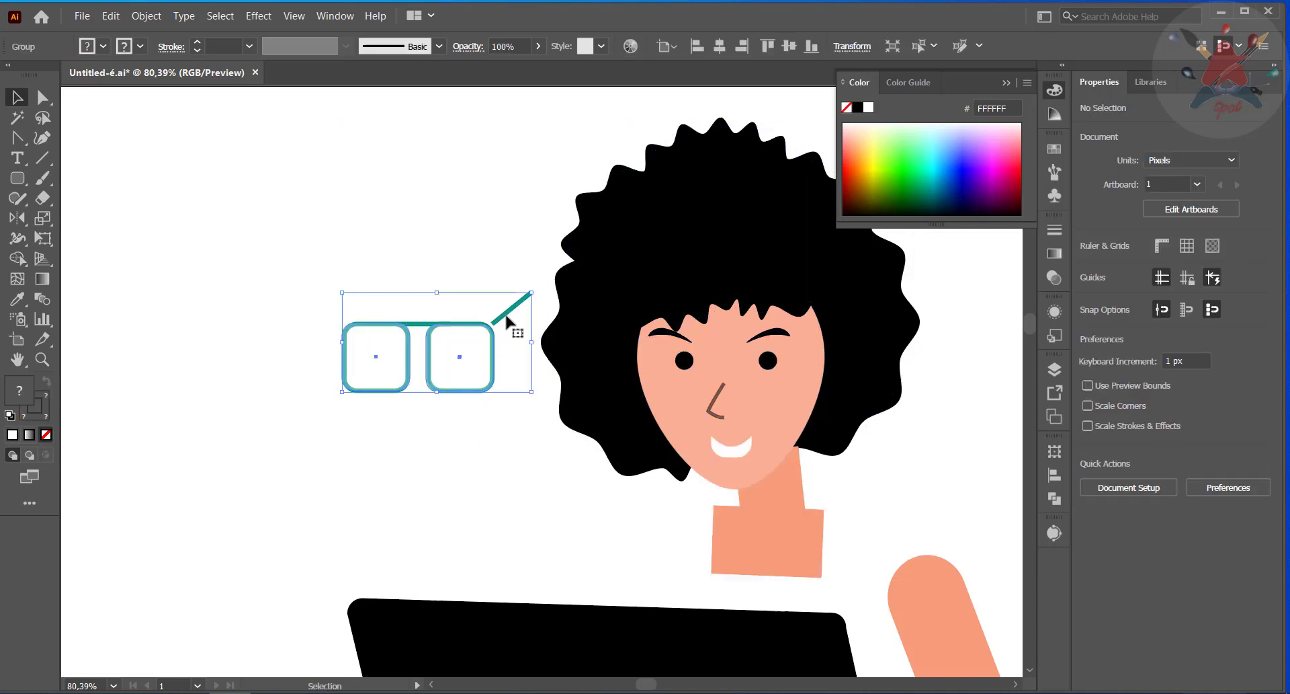
double_click(506, 314)
left_click(514, 314)
left_click(523, 339)
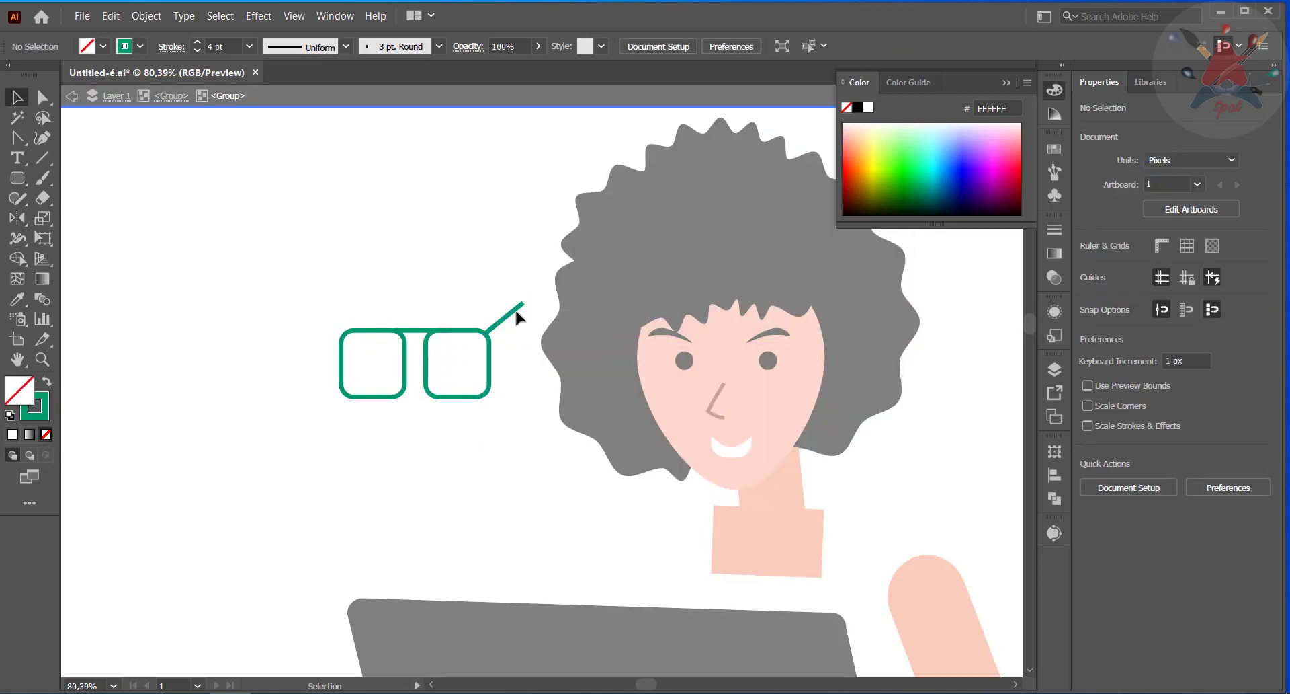
key("a")
left_click_drag(501, 314, 498, 310)
key("v")
left_click(284, 296)
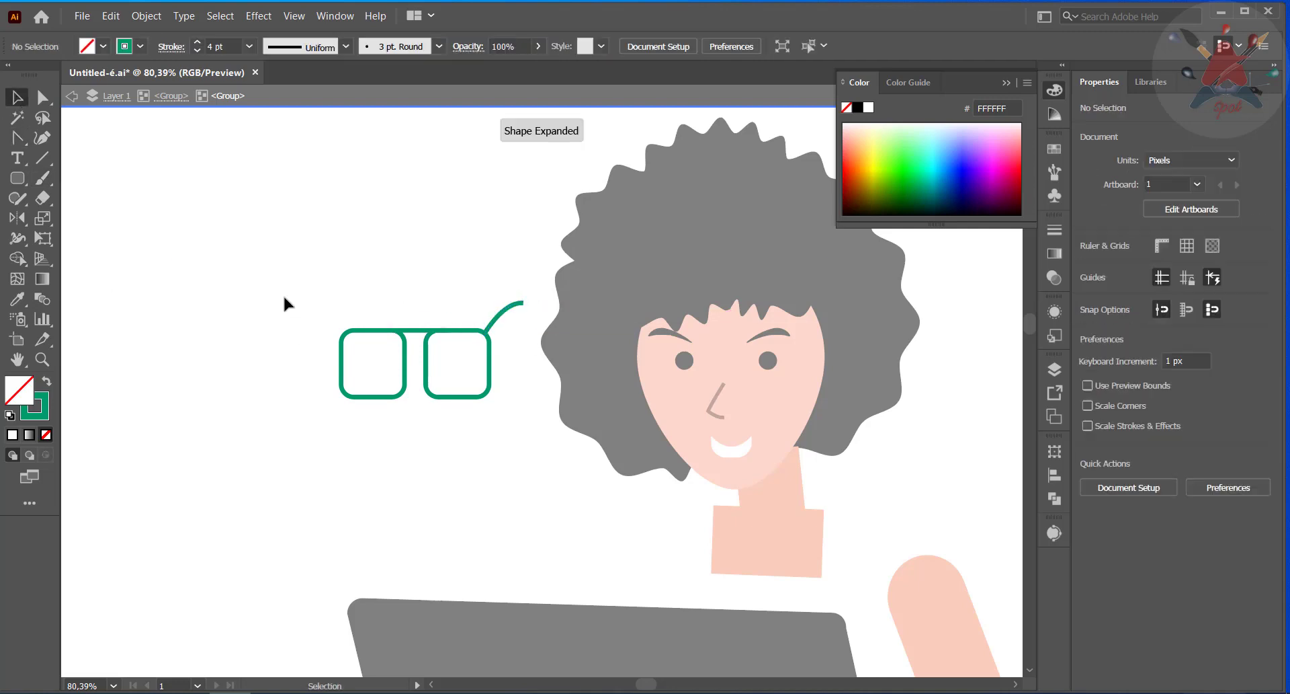
left_click(72, 96)
left_click(72, 97)
Step: Ungroup the glasses and realign the translucent lens tints with the green frame
left_click_drag(234, 267, 531, 453)
left_click(530, 453)
left_click(467, 373)
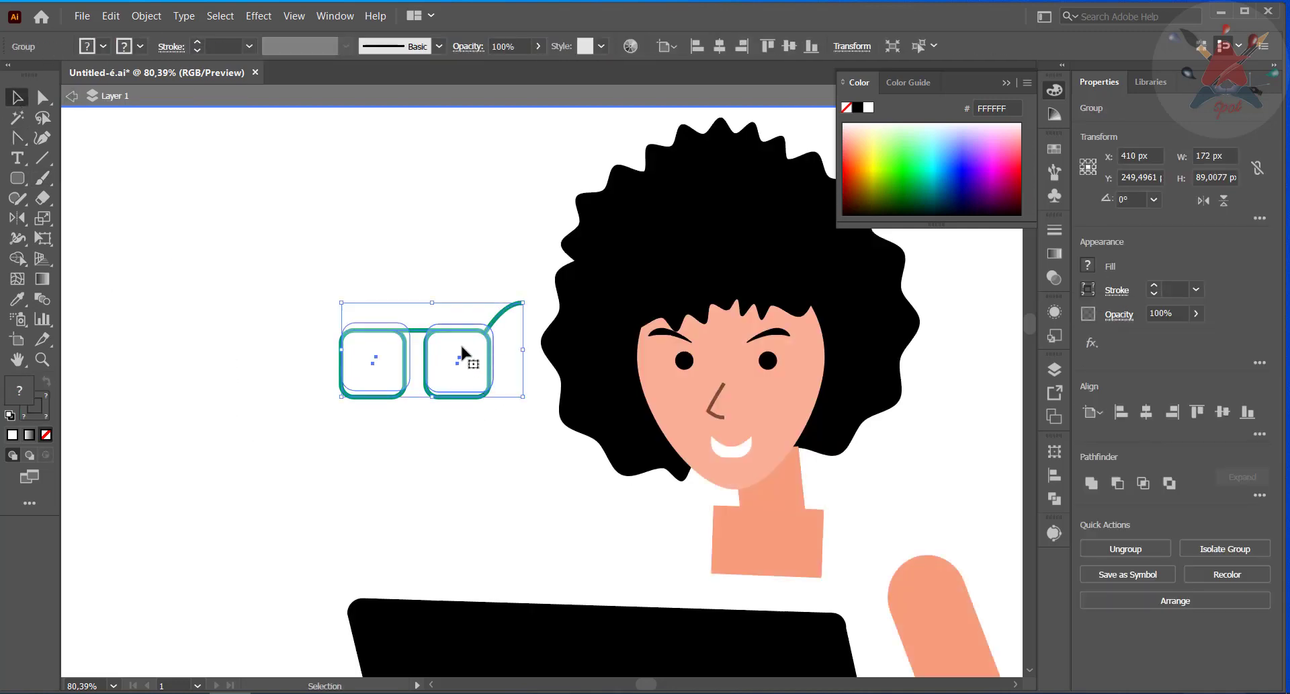
left_click_drag(461, 345, 461, 348)
left_click(514, 426)
left_click(447, 381)
right_click(448, 385)
left_click(491, 518)
left_click_drag(467, 392, 465, 396)
left_click(494, 430)
Step: Bring the green glasses frame to the front of the lens tints
left_click(418, 334)
right_click(417, 335)
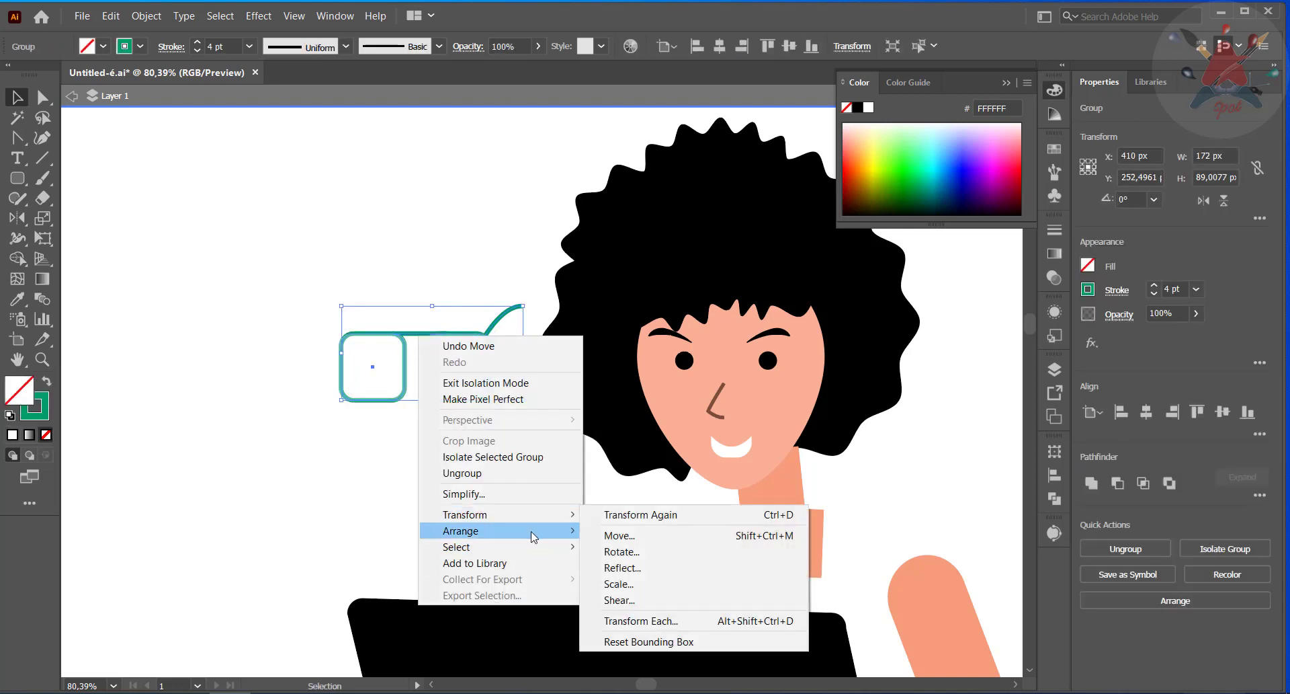
mouse_move(533, 531)
left_click(615, 532)
Step: Group all the glasses pieces and move the glasses over the eyes
left_click_drag(263, 306, 730, 355)
right_click(460, 388)
left_click(494, 519)
left_click(723, 399)
left_click(867, 515)
Step: Try to enlarge the nose line and bring it to the front of the glasses
left_click(723, 396)
right_click(724, 389)
left_click(763, 523)
left_click(939, 478)
left_click(724, 385)
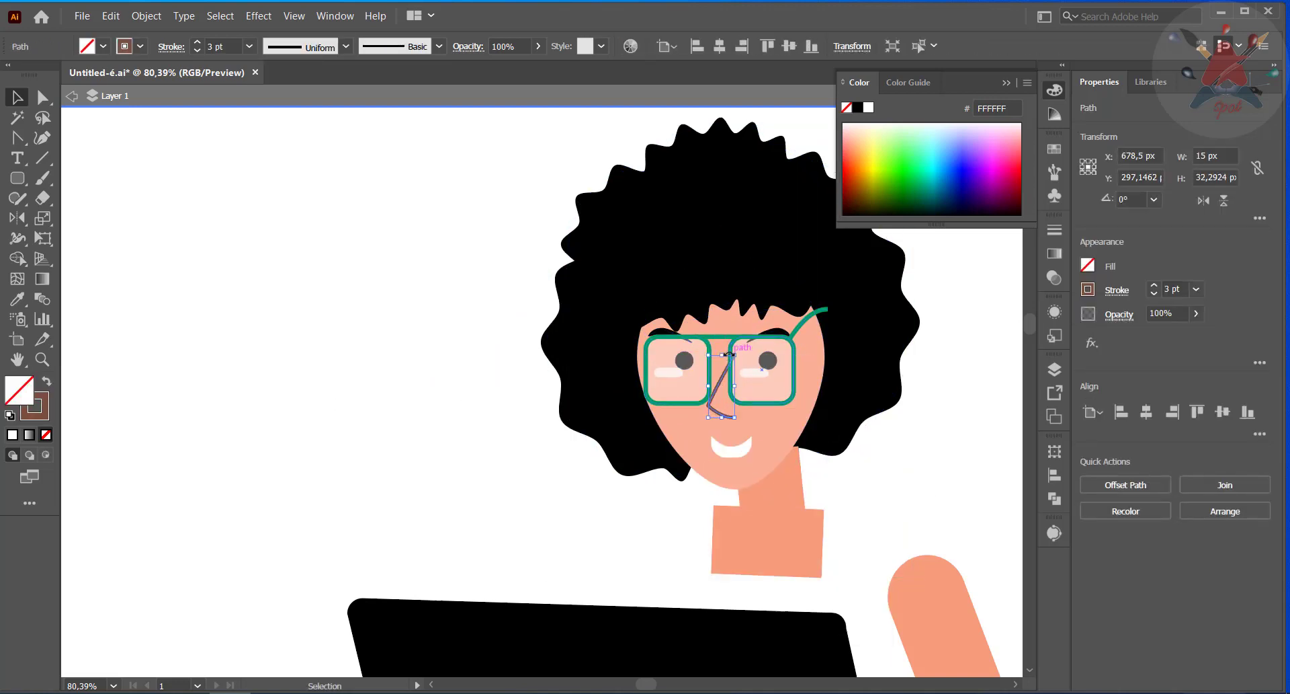
left_click_drag(722, 411, 717, 406)
right_click(717, 407)
mouse_move(801, 337)
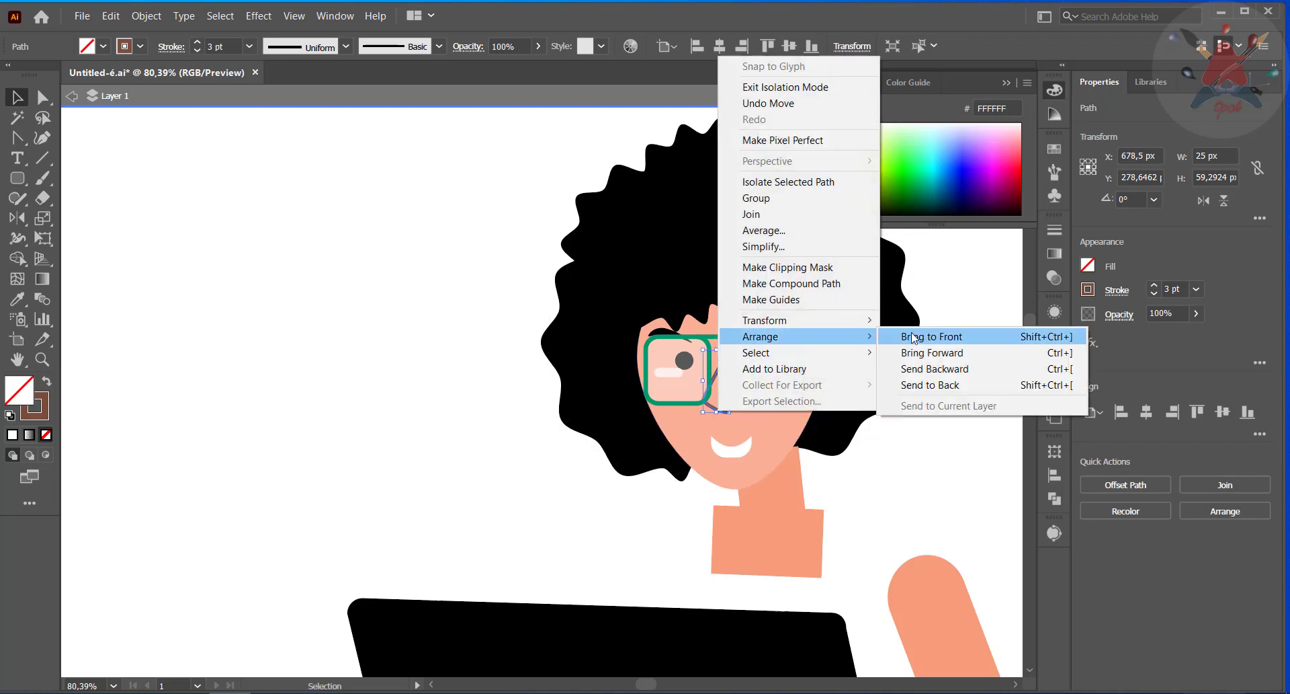
left_click(908, 338)
left_click(941, 377)
left_click(725, 365)
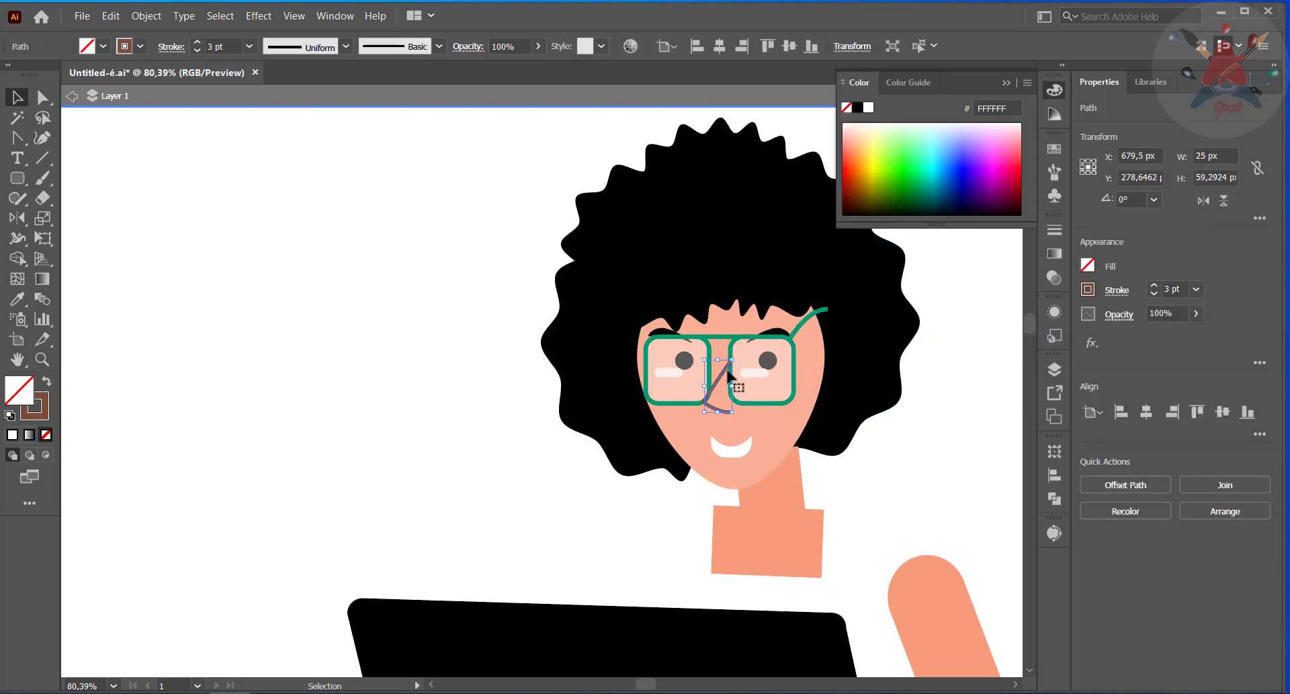
Step: Check the glasses and nose against the whole figure and leave isolation mode
scroll(809, 380, "down", 6)
scroll(809, 381, "up", 3)
left_click(42, 360)
left_click(634, 428)
left_click(634, 426, "alt")
left_click(597, 422, "alt")
left_click(551, 410, "alt")
left_click(516, 395, "alt")
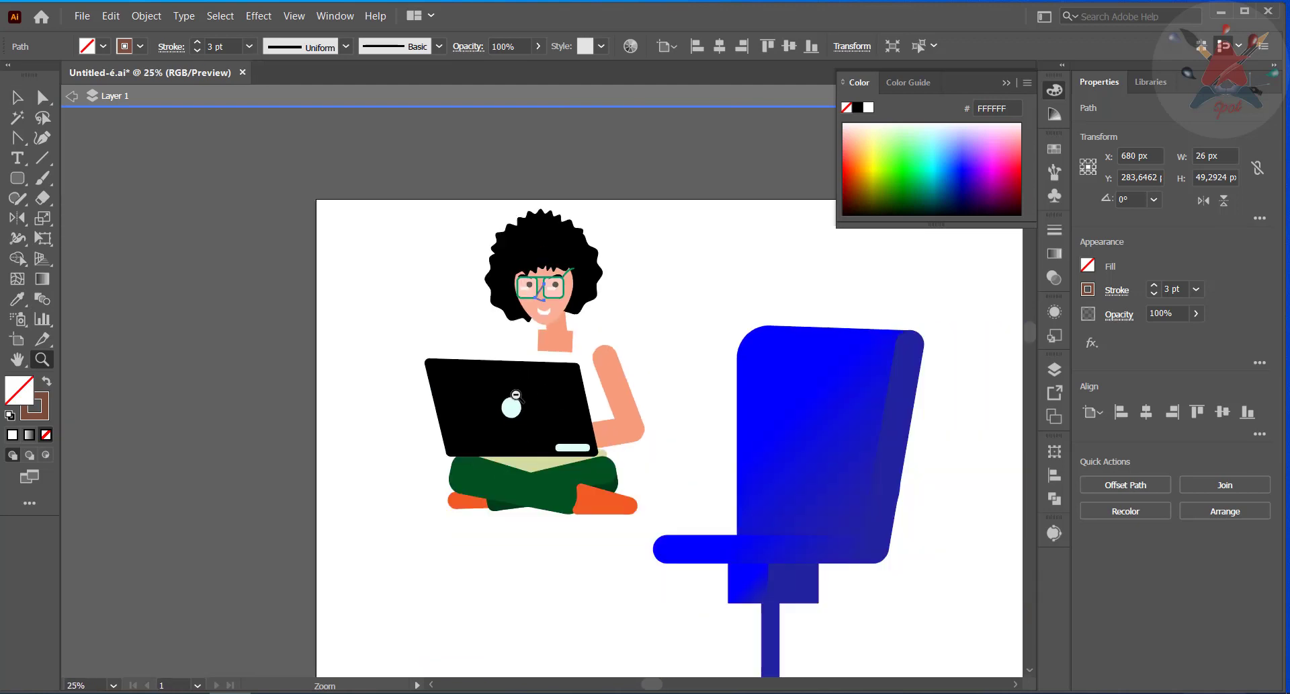
left_click(15, 99)
double_click(111, 117)
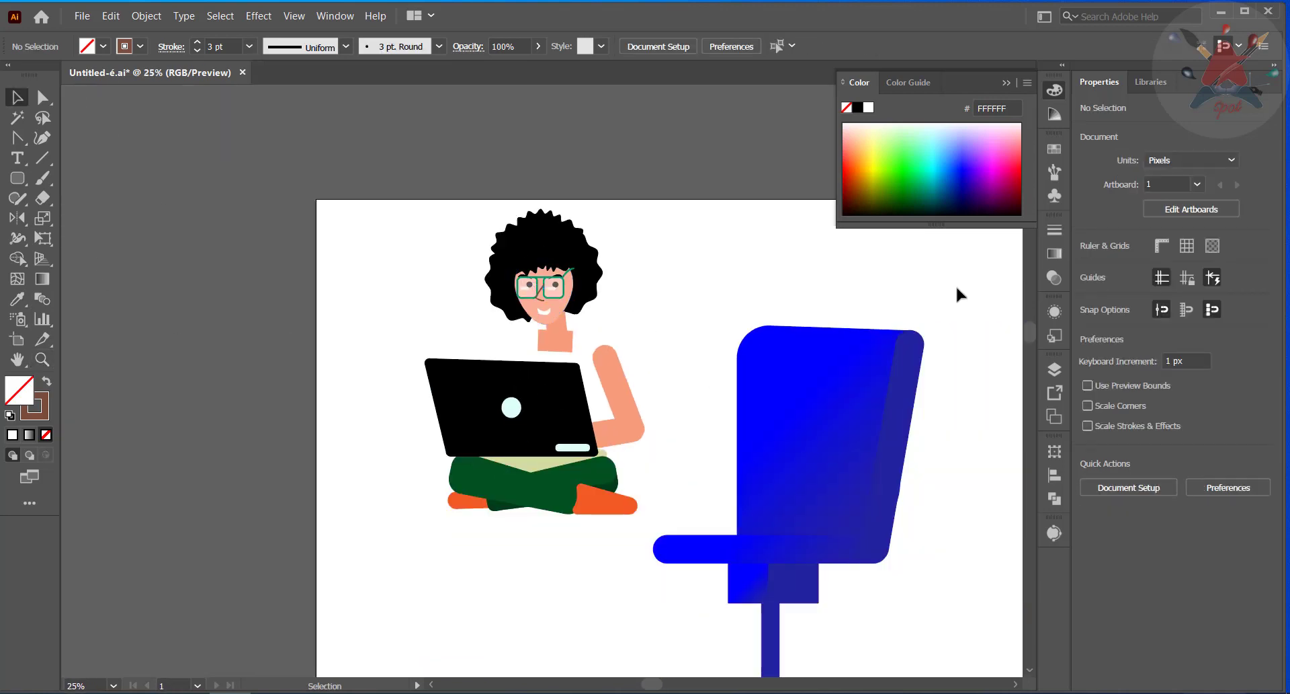
Step: Undo the edits back to the glasses beside the head, and redo up to their placement on the face
key("ctrl+z")
key("ctrl+z")
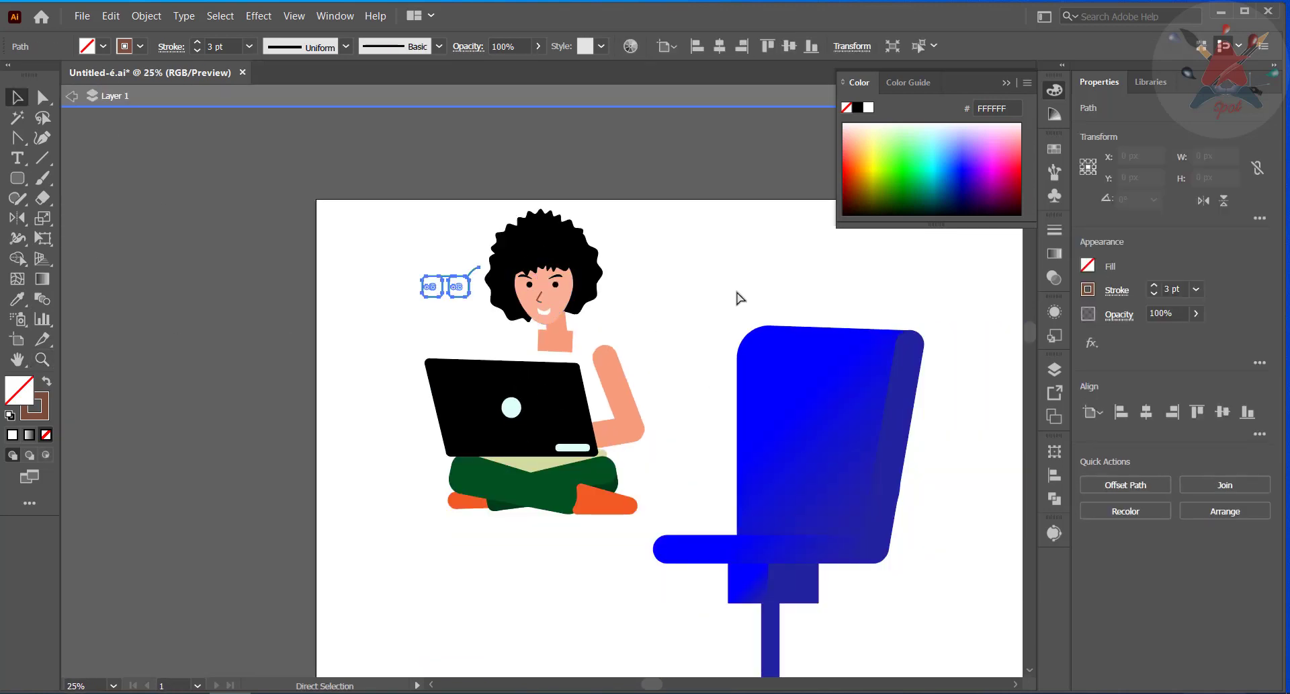
right_click(208, 259)
right_click(353, 256)
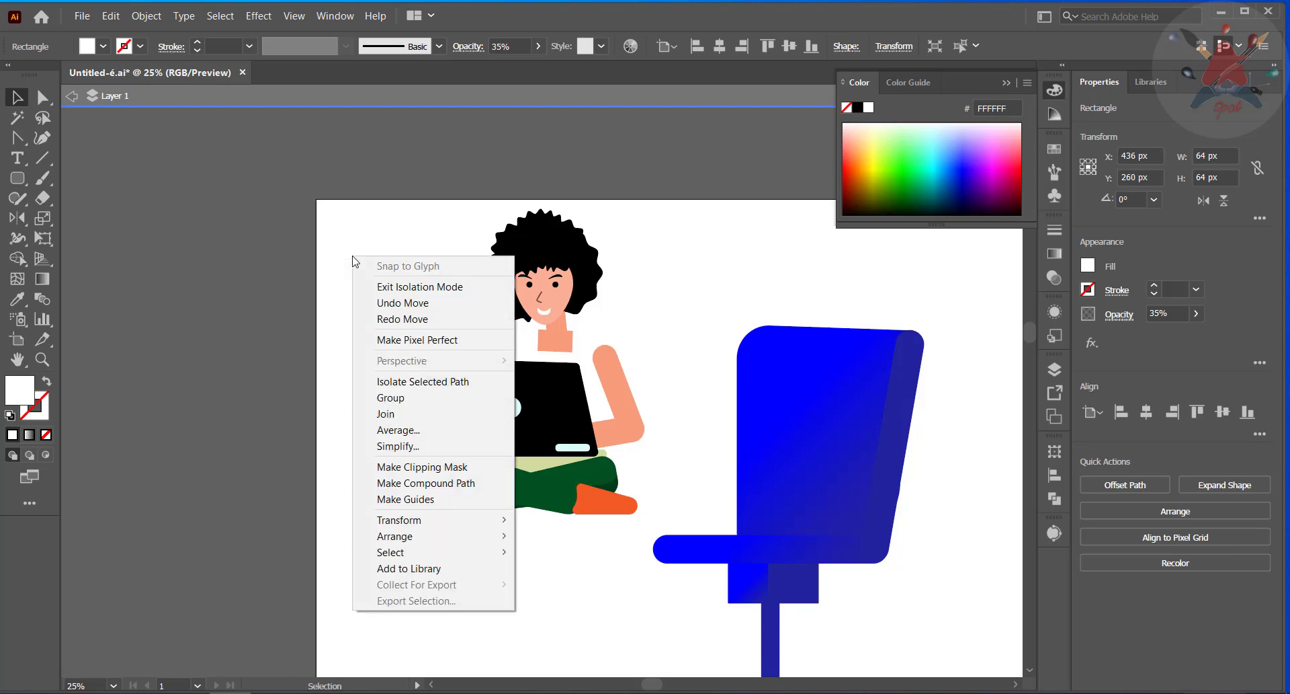
left_click(390, 319)
right_click(369, 302)
left_click(407, 365)
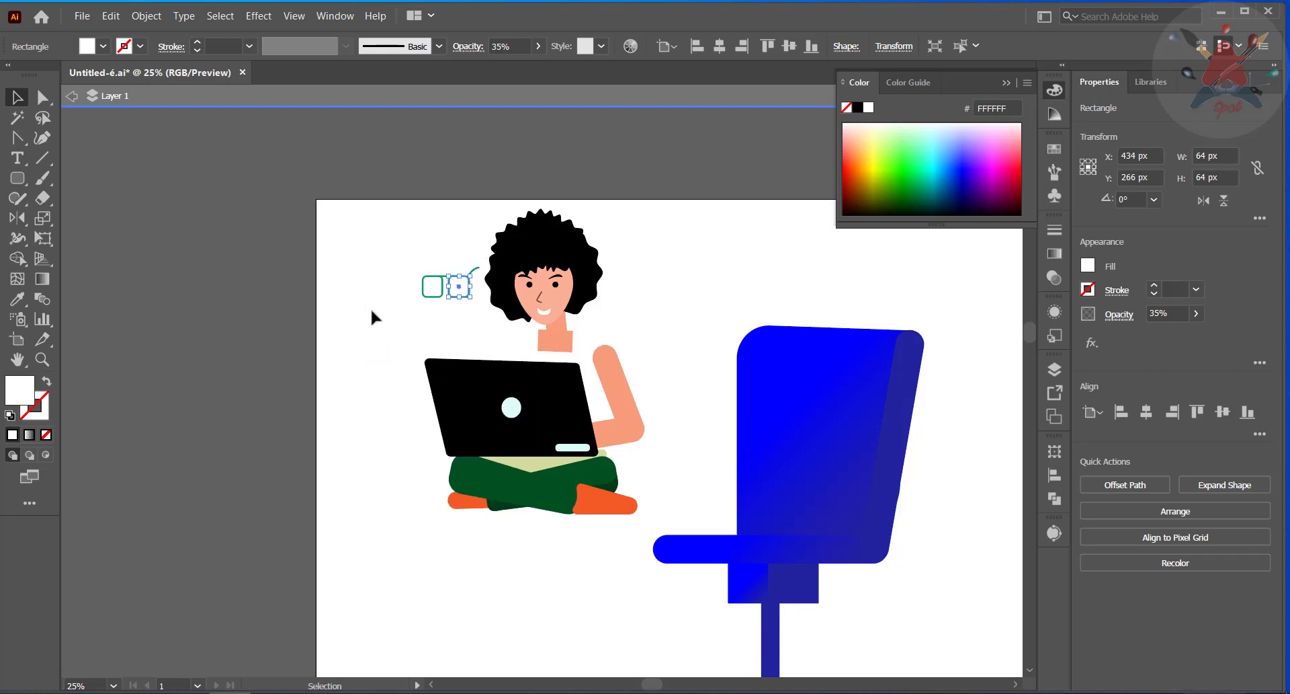
right_click(369, 309)
left_click(413, 375)
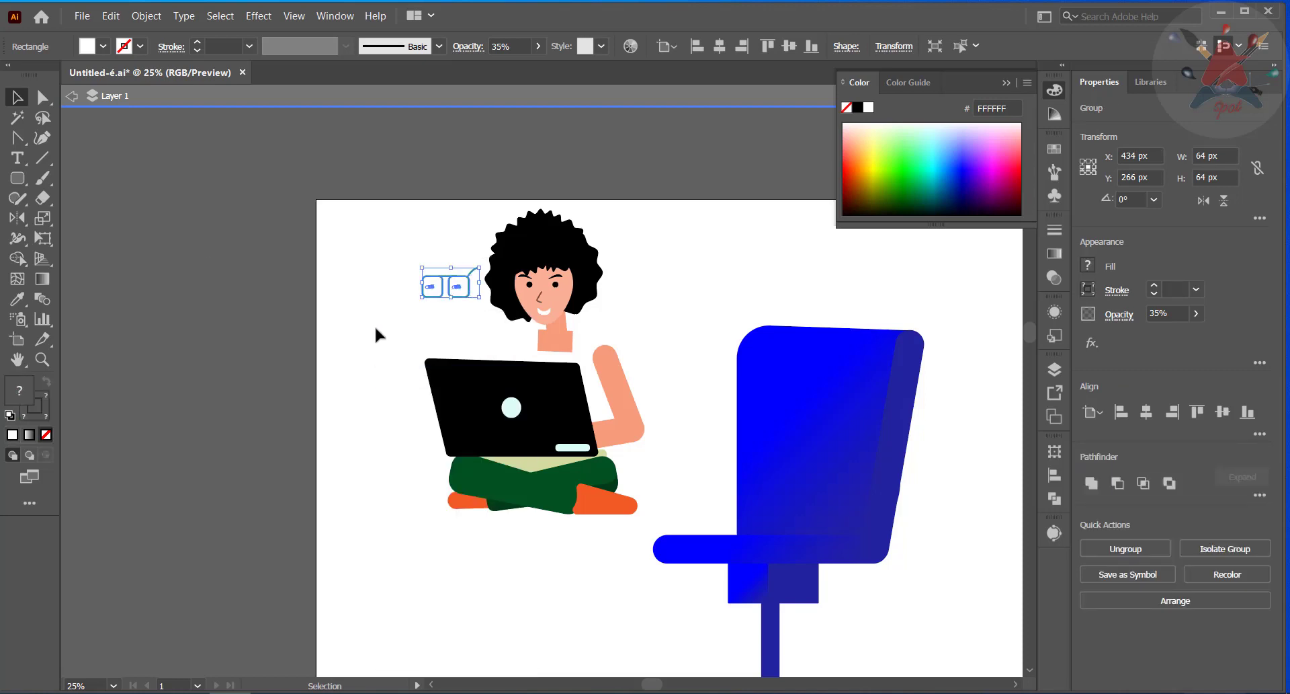
right_click(389, 320)
left_click(419, 347)
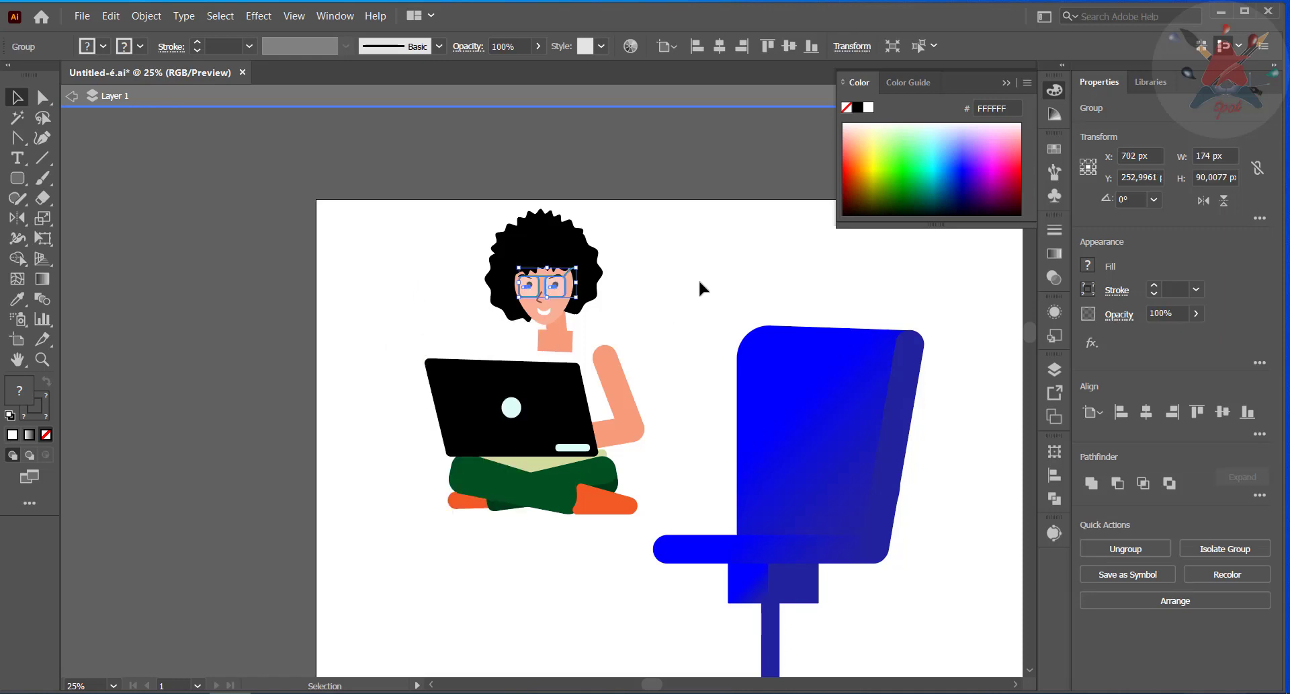
left_click(510, 145)
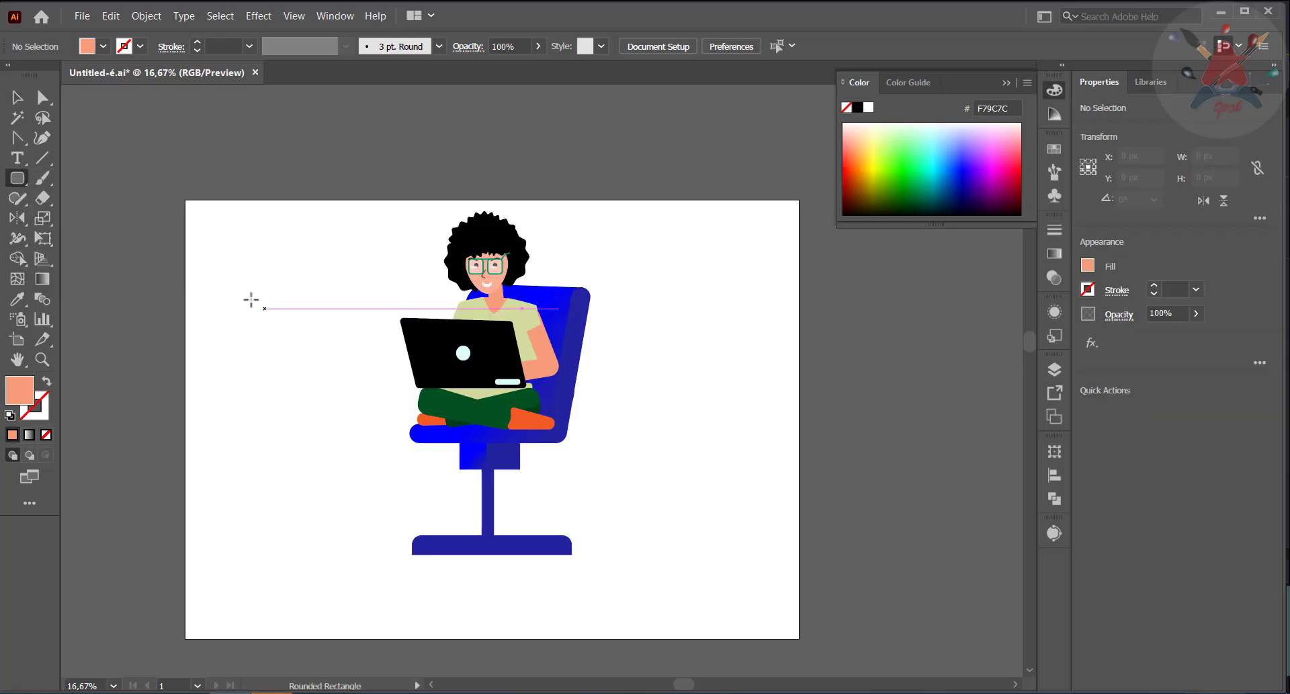
Step: Draw a rounded rectangle about 89 × 116 px beside the figure, fill it with FF5B72 and shift it sideways
left_click_drag(252, 299, 275, 329)
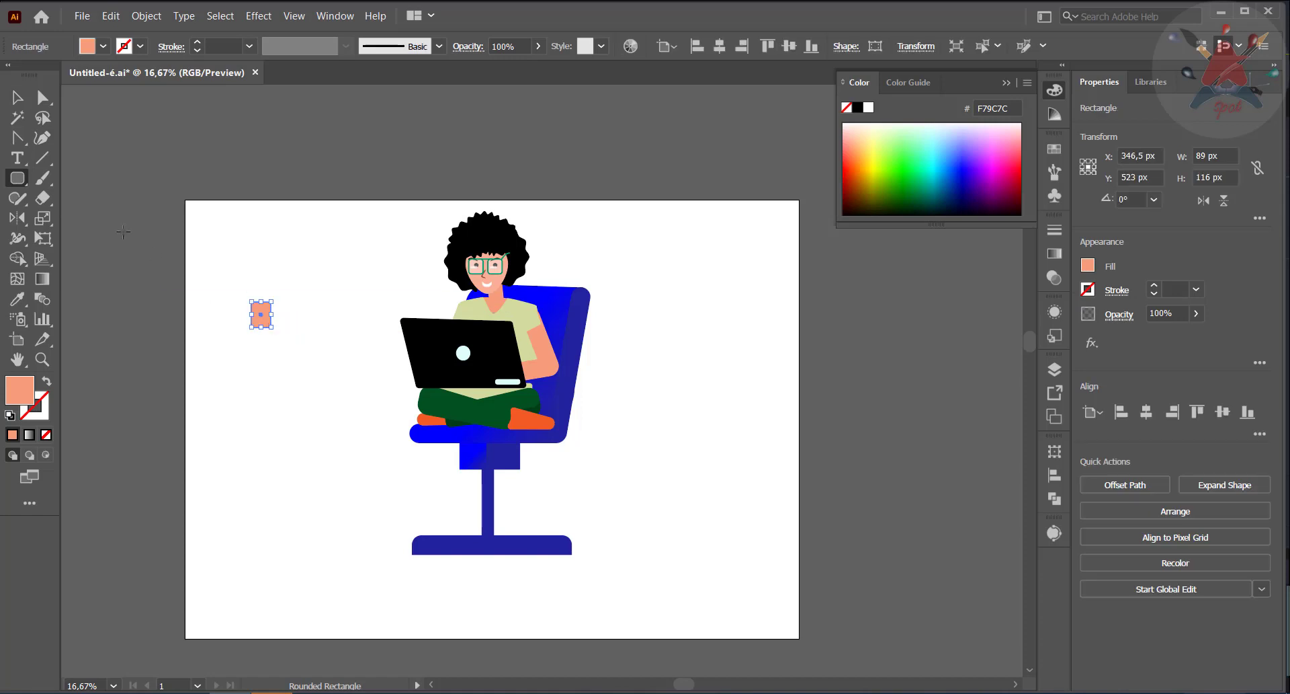
left_click(1023, 143)
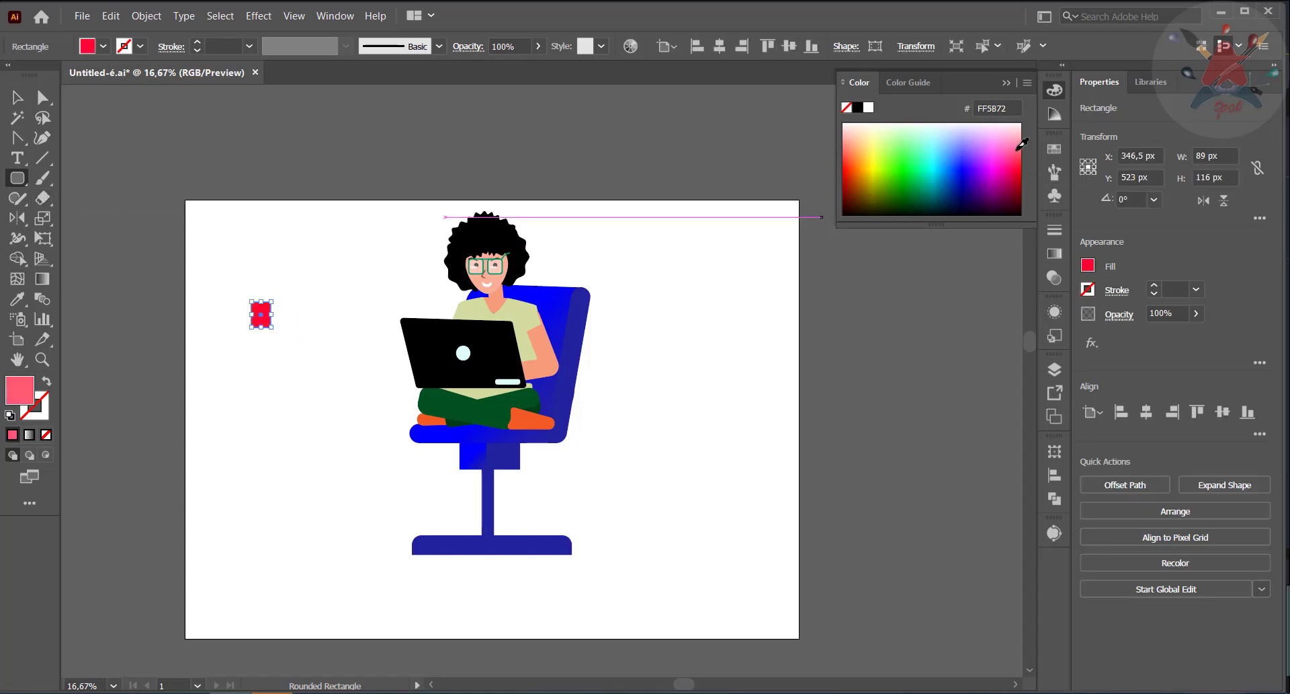
left_click(17, 99)
left_click(226, 276)
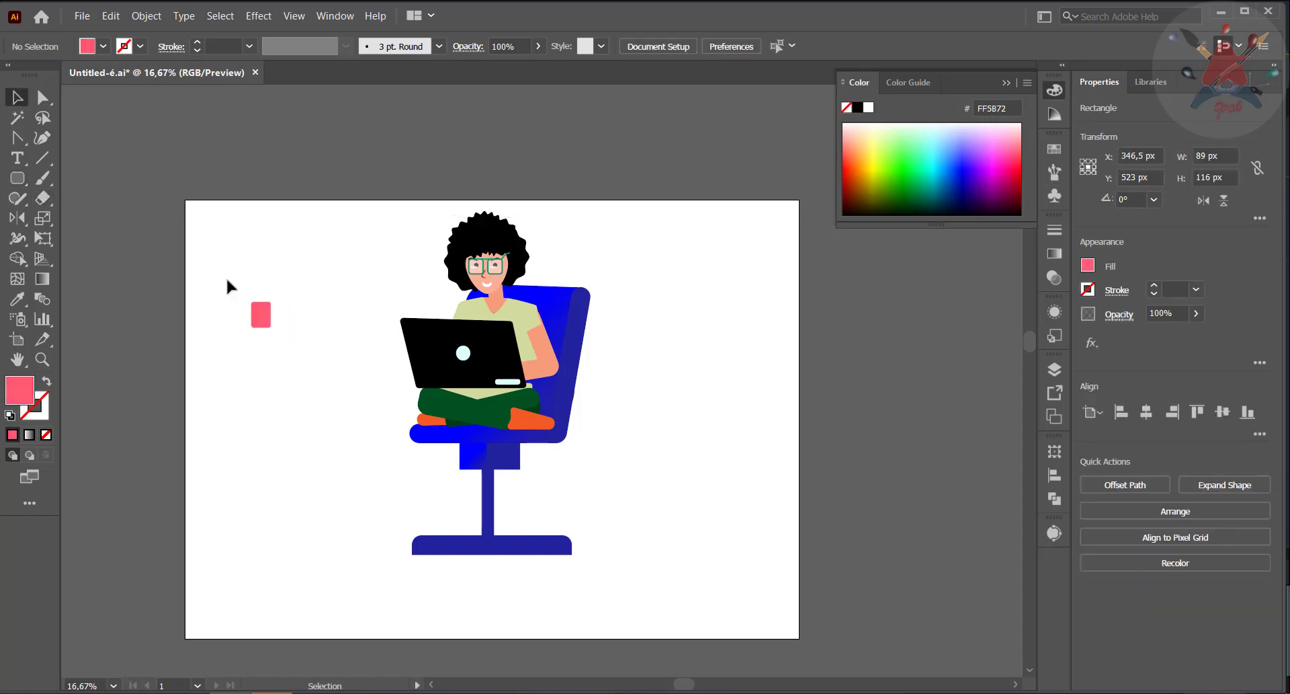
left_click_drag(271, 326, 316, 328)
Step: Draw a horizontal line about 328 px long above the rectangle and give it an 8 pt stroke in the rectangle's pink
key("backslash")
left_click_drag(230, 274, 302, 273)
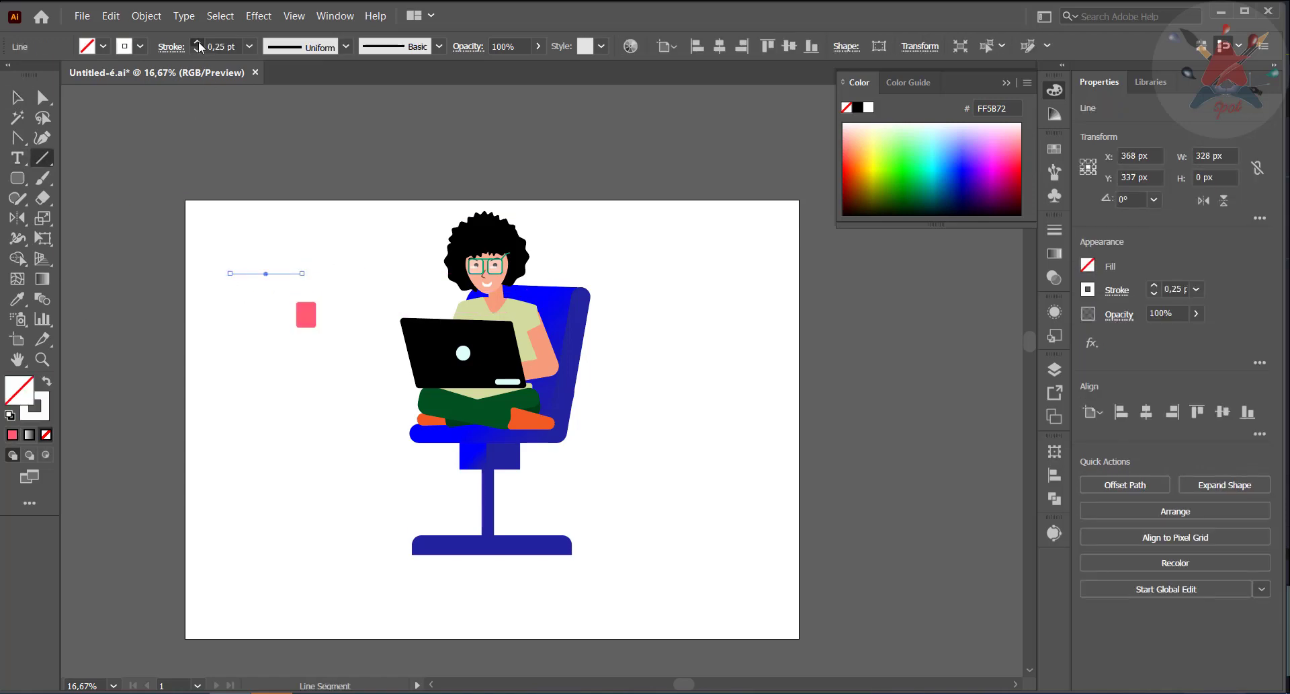
key("i")
left_click(306, 314)
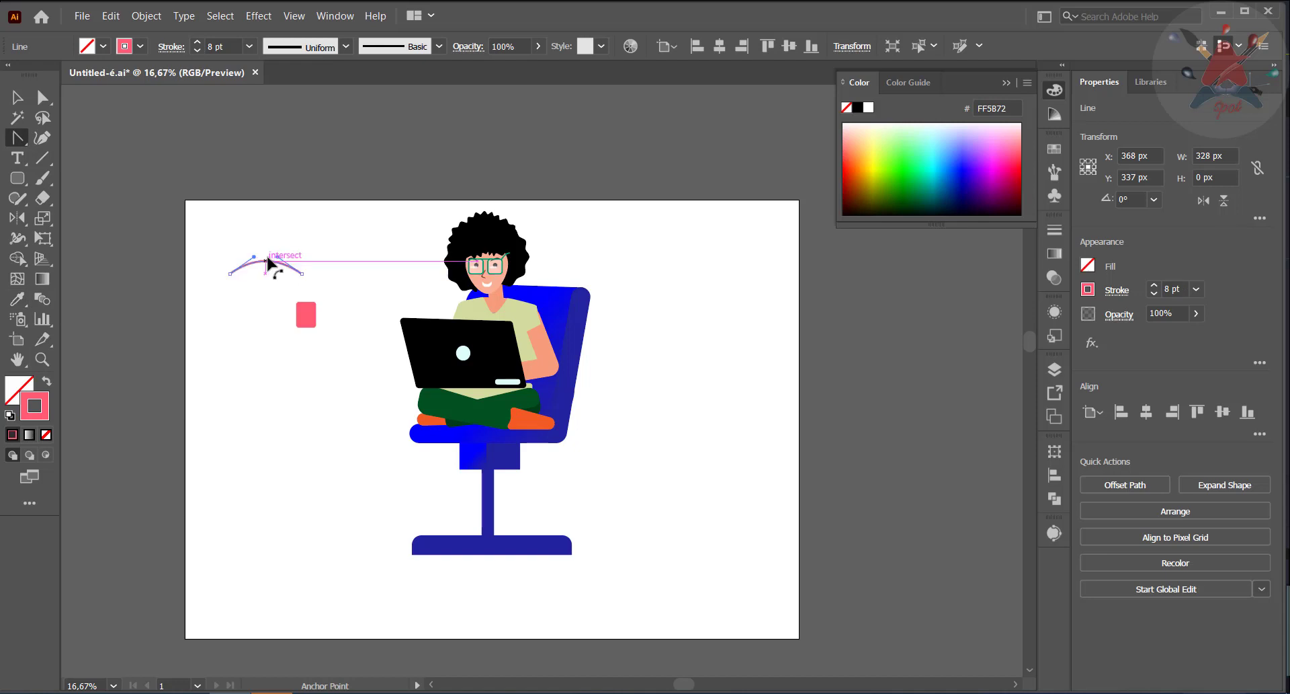
Step: Bend the pink line into a tall arch and pull its left end inward to narrow it
left_click_drag(269, 263, 271, 229)
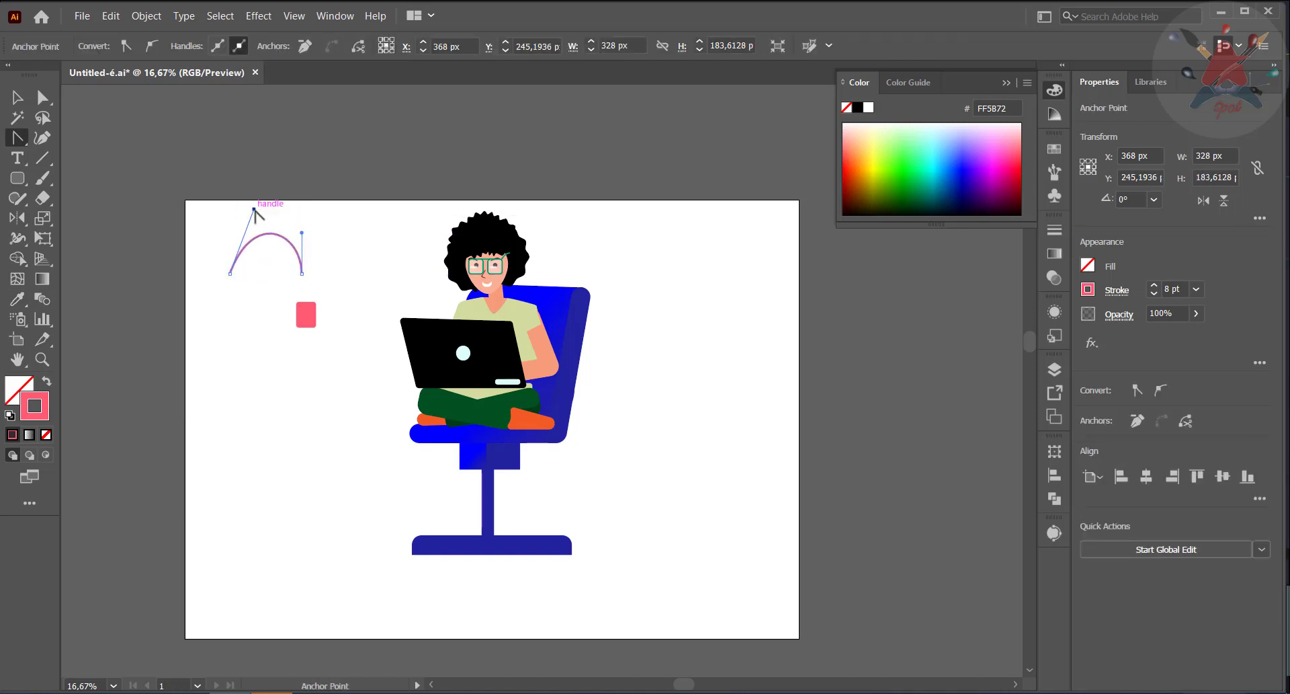
left_click(42, 100)
left_click_drag(230, 273, 260, 275)
Step: Place the pink rounded rectangle at the arch's right end as an ear cup and leave a copy at the lower left
left_click(316, 321)
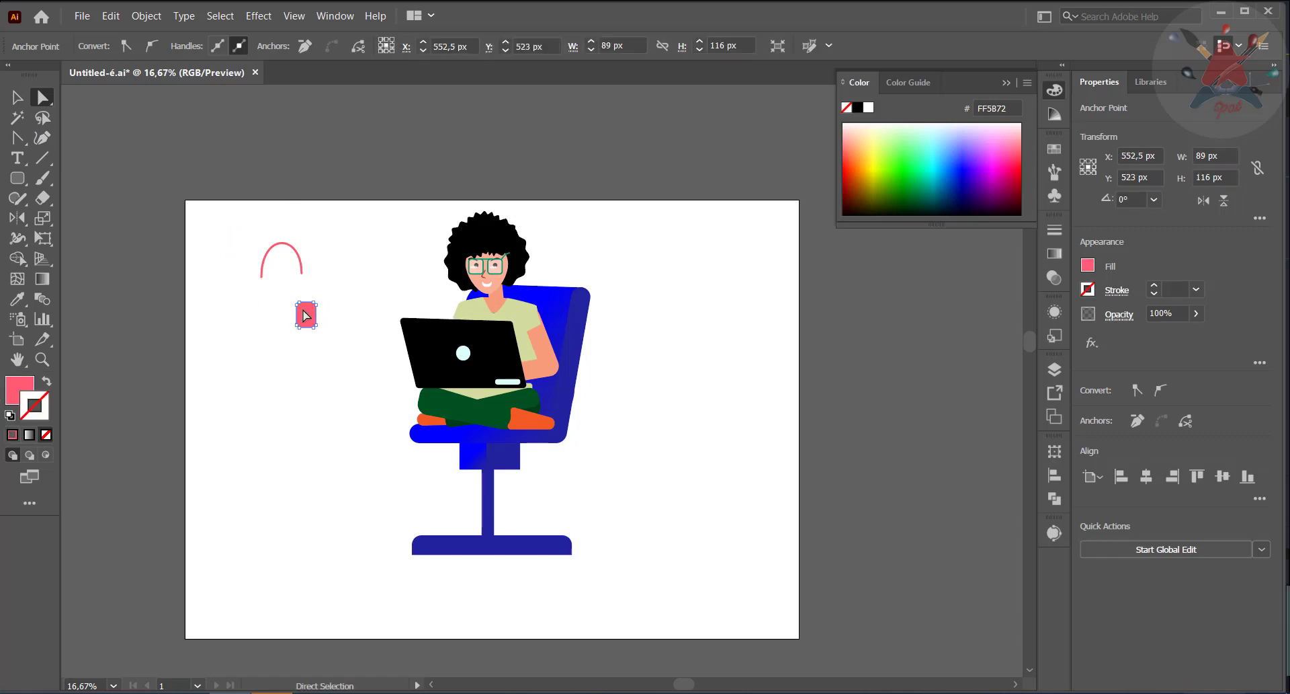
left_click_drag(306, 314, 224, 316)
key("v")
left_click(344, 234)
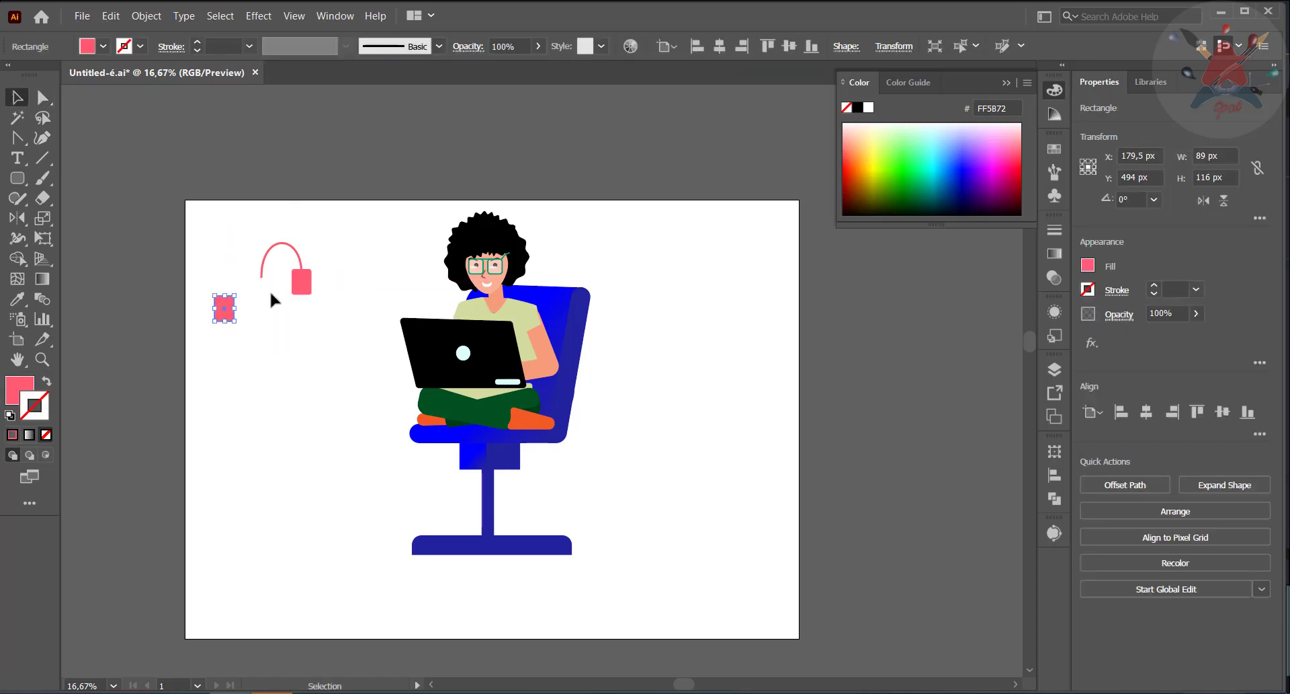
Step: Draw a narrow rounded rectangle about 25 × 124 px on the ear cup's left edge and fill it with a darker pink shade
left_click(17, 178)
left_click_drag(286, 269, 293, 297)
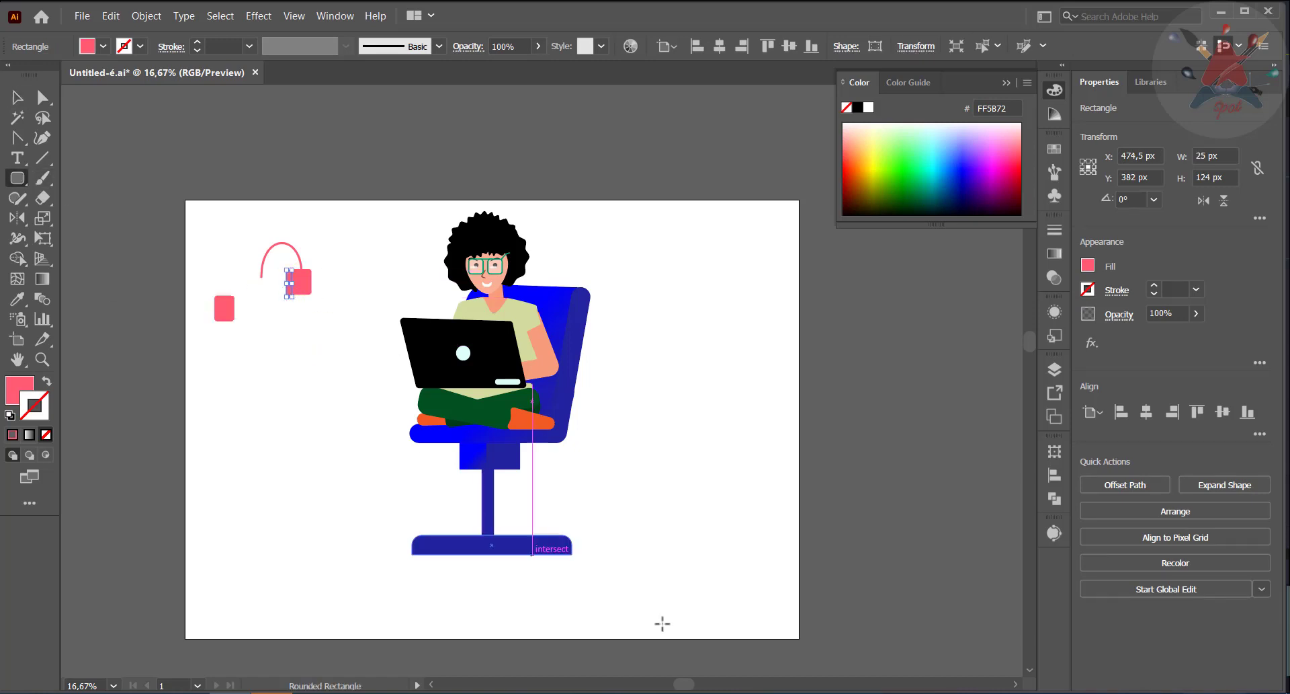
left_click(1054, 115)
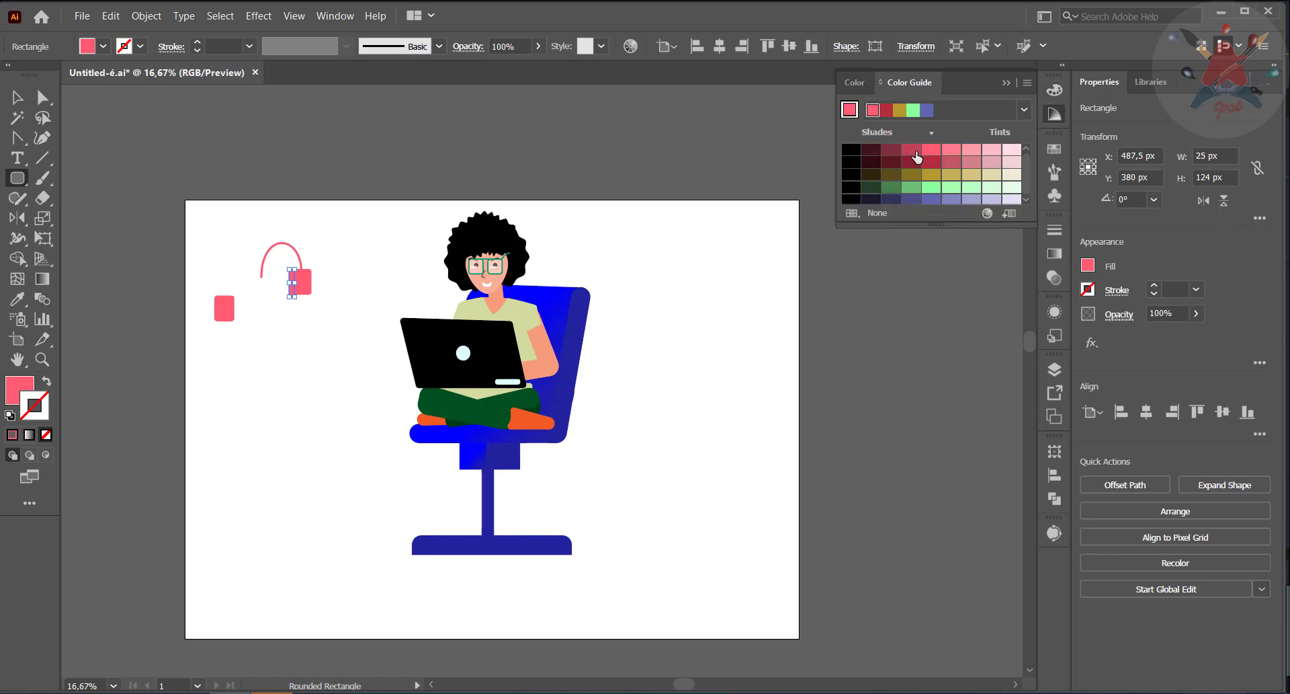
left_click(912, 149)
left_click(18, 98)
left_click(202, 229)
left_click(293, 290)
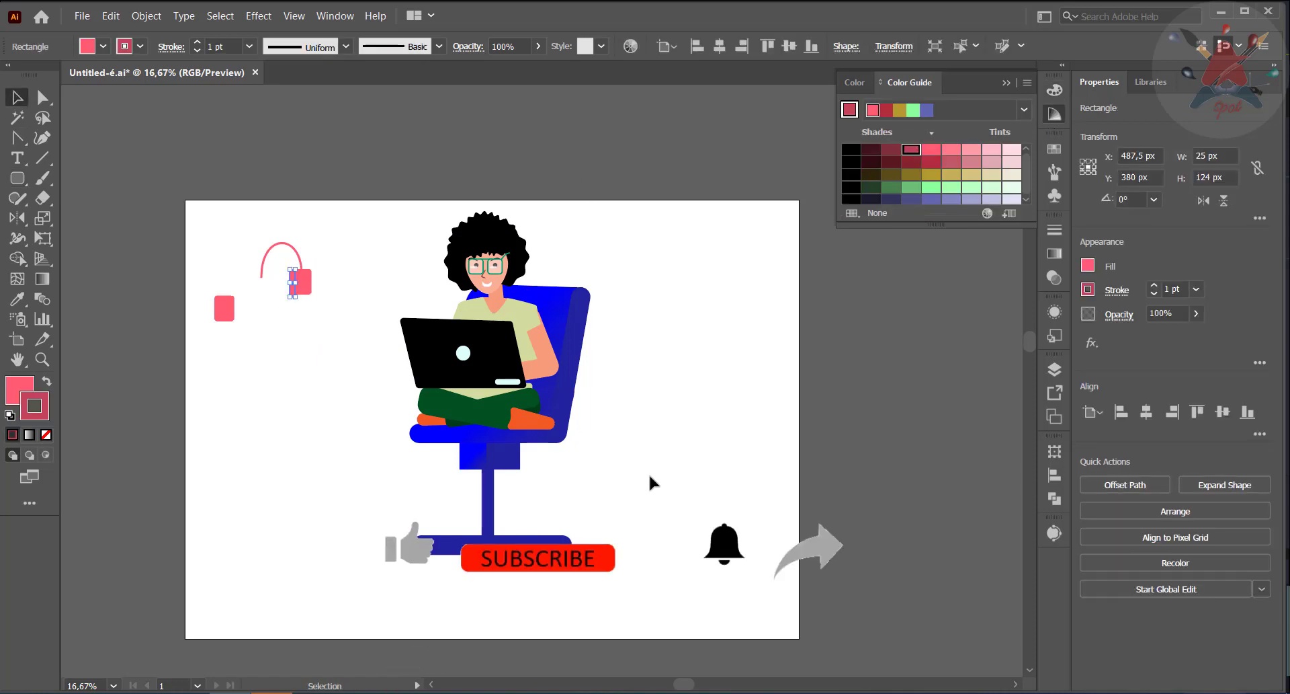
left_click(45, 382)
left_click(334, 365)
left_click(293, 287)
left_click(298, 351)
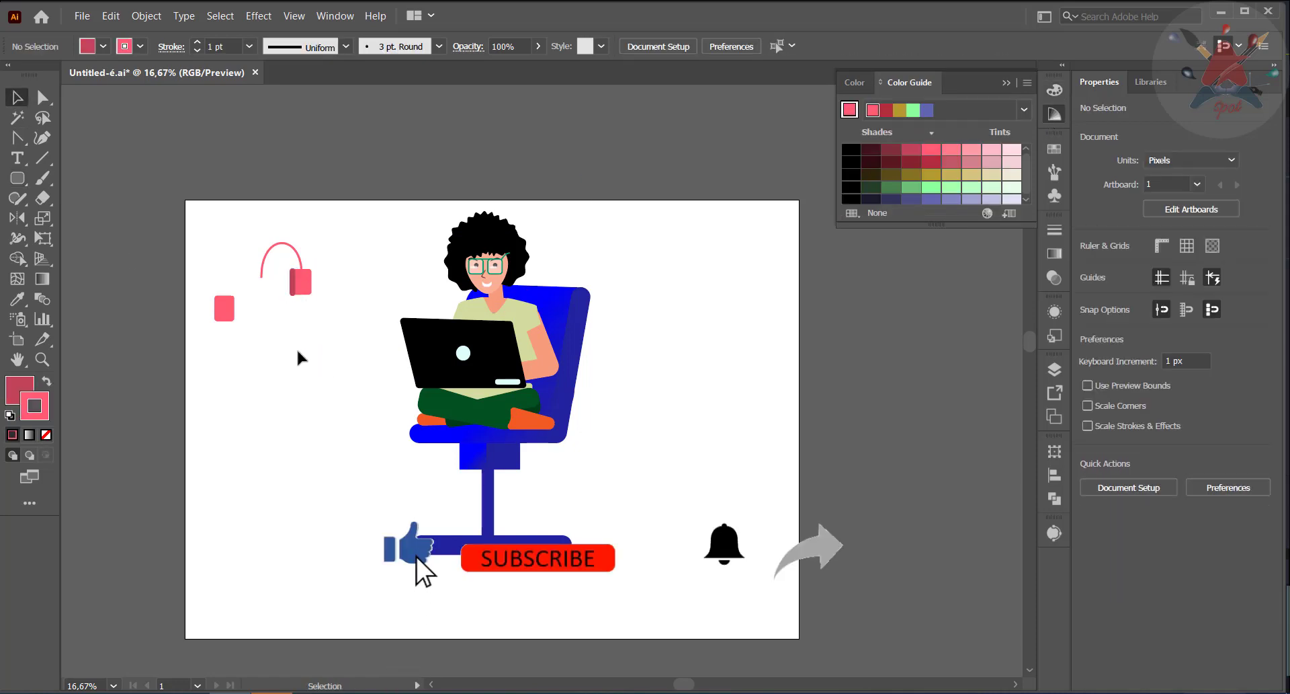
Step: Shrink the dark strip to about 24 × 119.5 px so it matches the ear cup's height
left_click(43, 359)
left_click_drag(289, 252, 343, 299)
left_click(19, 98)
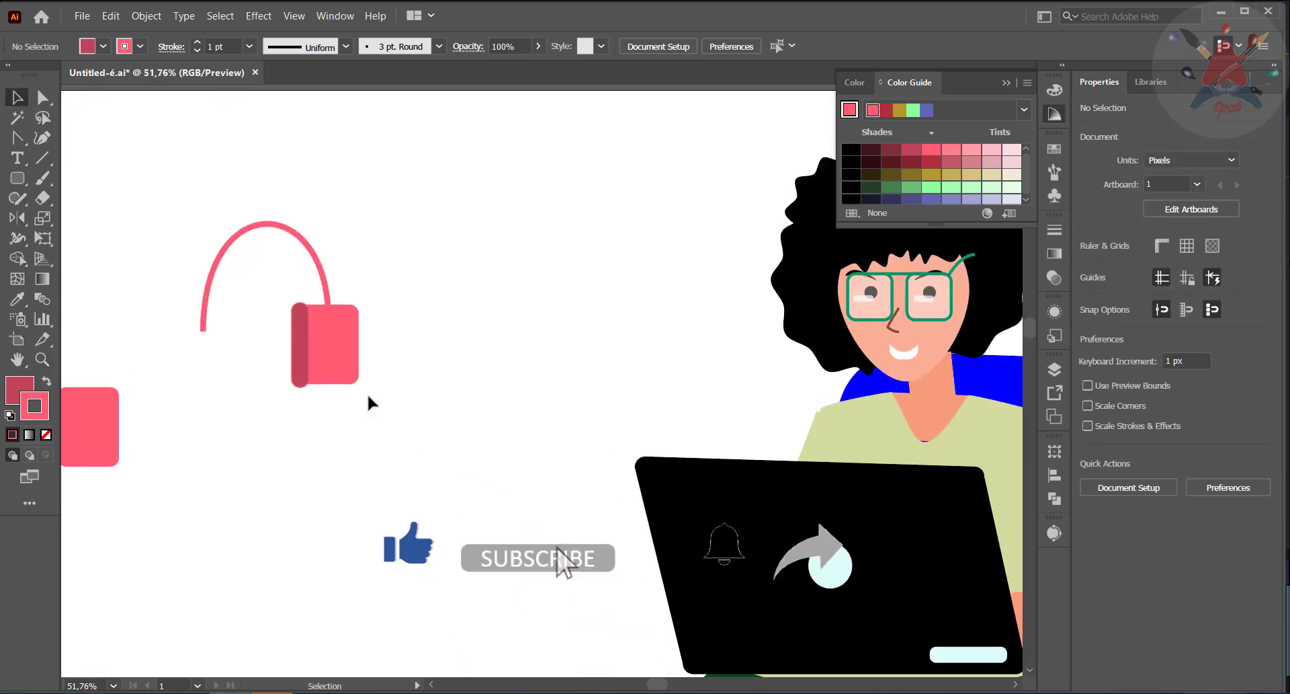
left_click(301, 363)
left_click_drag(306, 387, 306, 383)
left_click(264, 397)
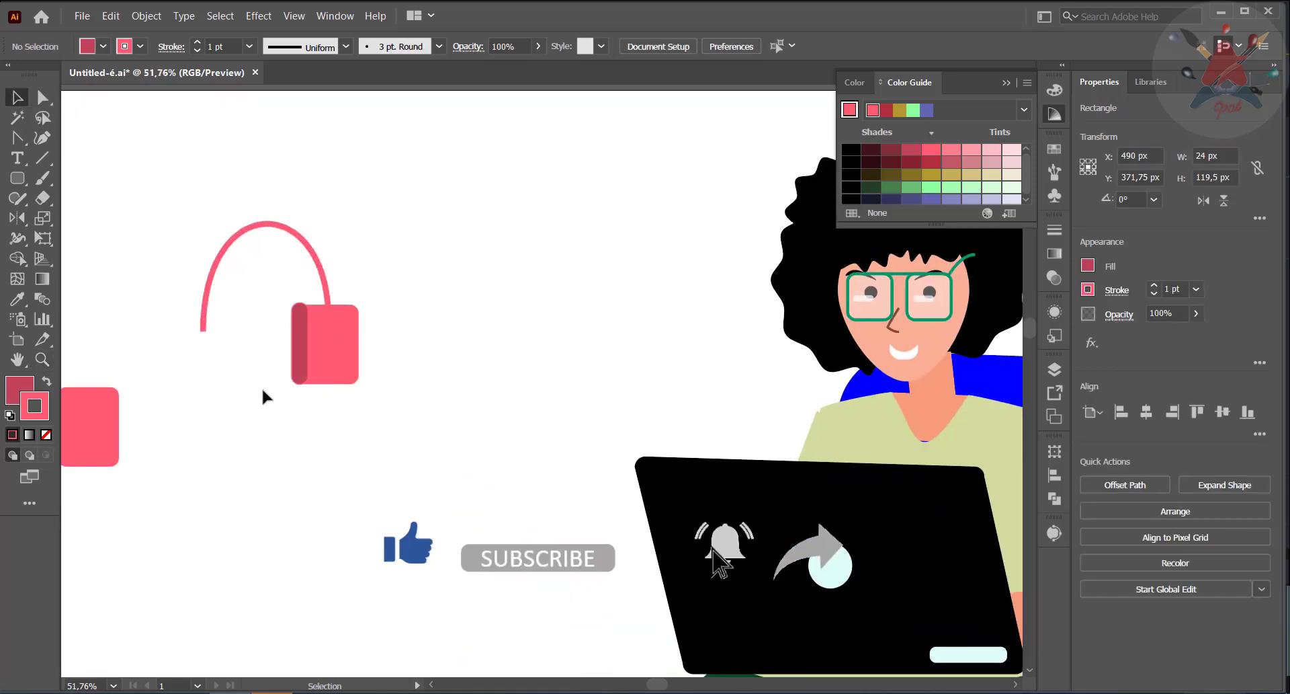
Step: Place an outlined copy of the dark strip below the ear cup and leave the strip on the ear cup without a stroke
left_click(306, 344)
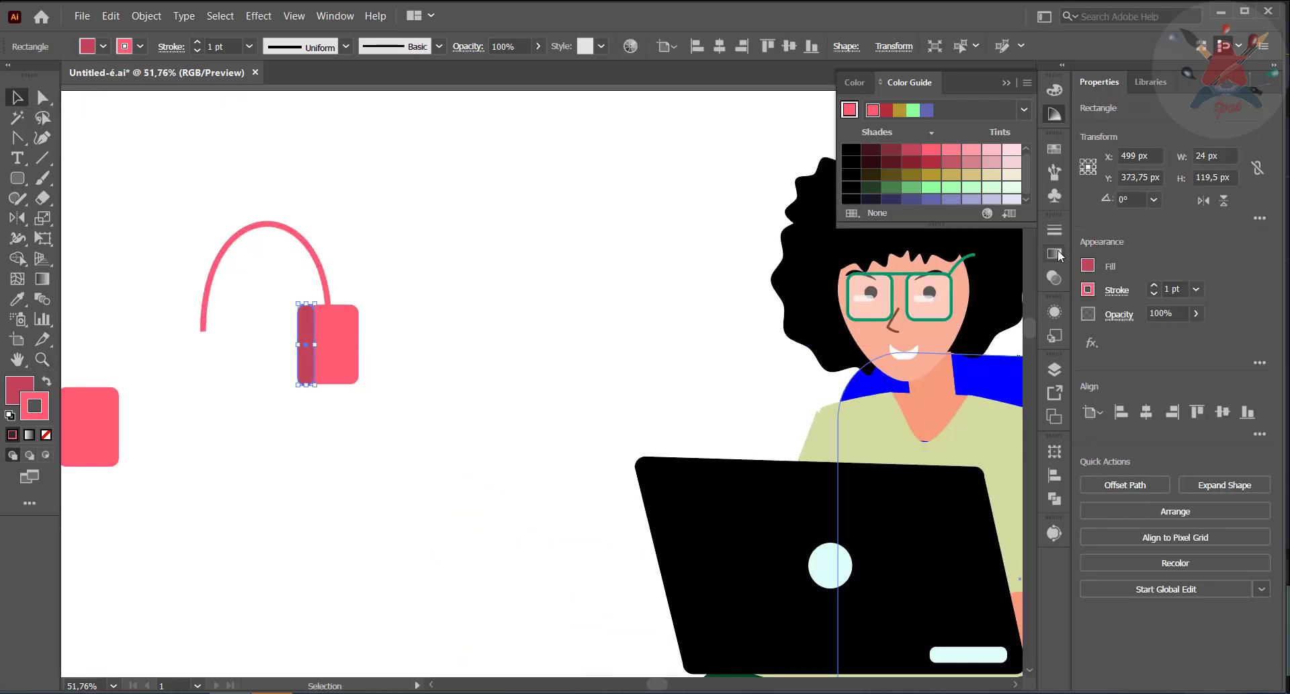
left_click_drag(309, 368, 281, 445)
left_click(352, 447)
left_click(306, 344)
left_click(19, 390)
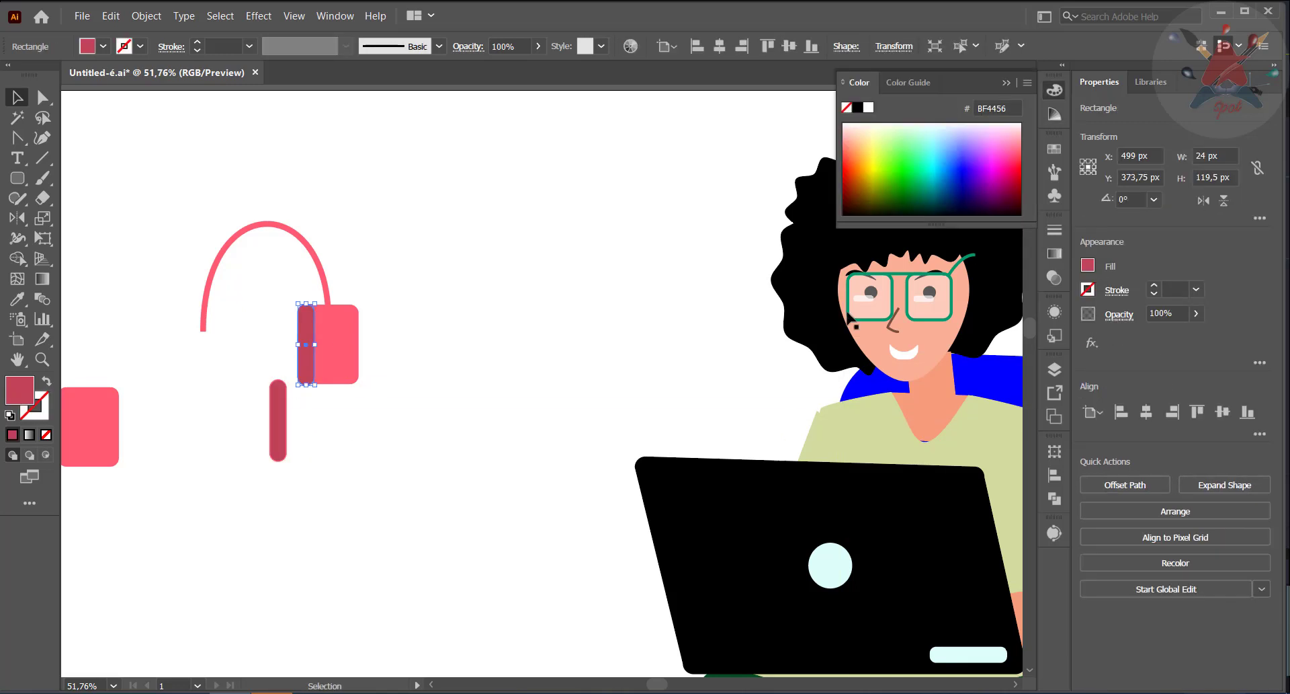
Step: Fill the strip with a linear gradient from the dark strip's colour to the ear cup's pink, with the pink stop at about 92.5%
left_click(1055, 254)
left_click(984, 350)
left_click(1004, 378)
left_click(860, 411)
left_click(279, 430)
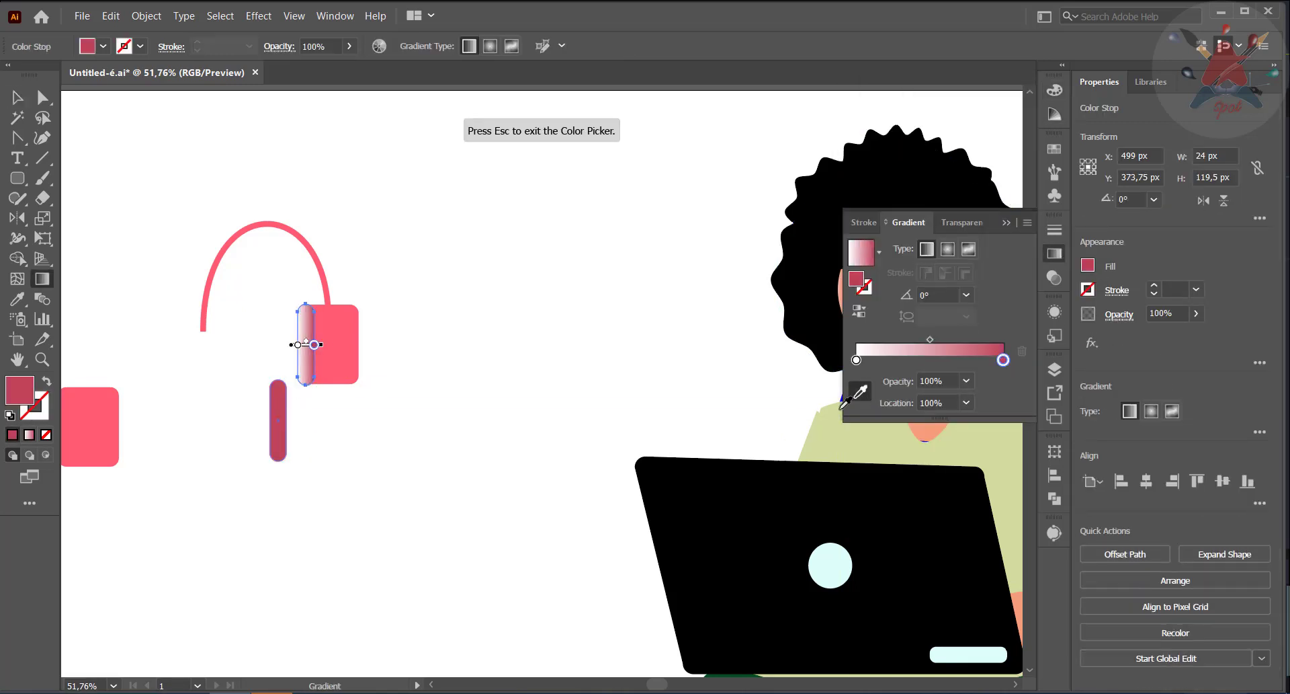
left_click(856, 360)
mouse_move(1004, 361)
left_mouse_down()
mouse_move(895, 363)
mouse_move(997, 361)
left_mouse_up()
left_click(856, 396)
left_click(338, 327)
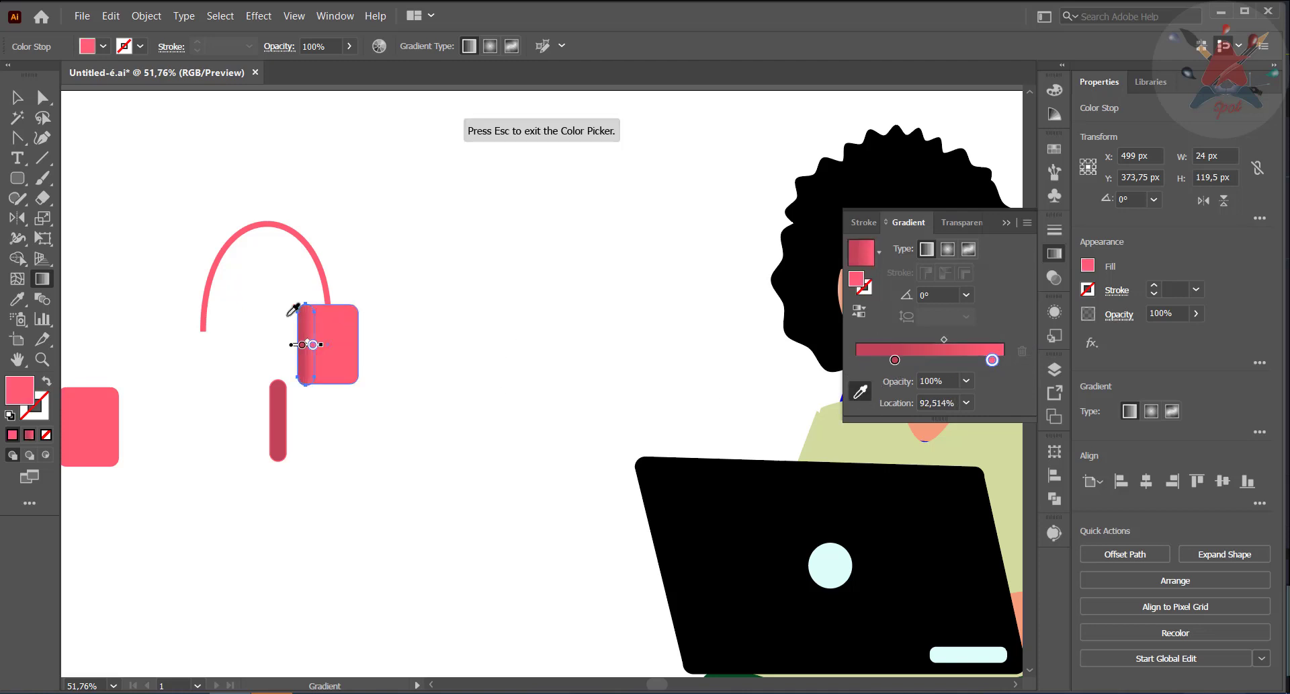
Step: Try to add a black colour stop at the dark end of the gradient
left_click(17, 99)
left_click(122, 223)
left_click(308, 377)
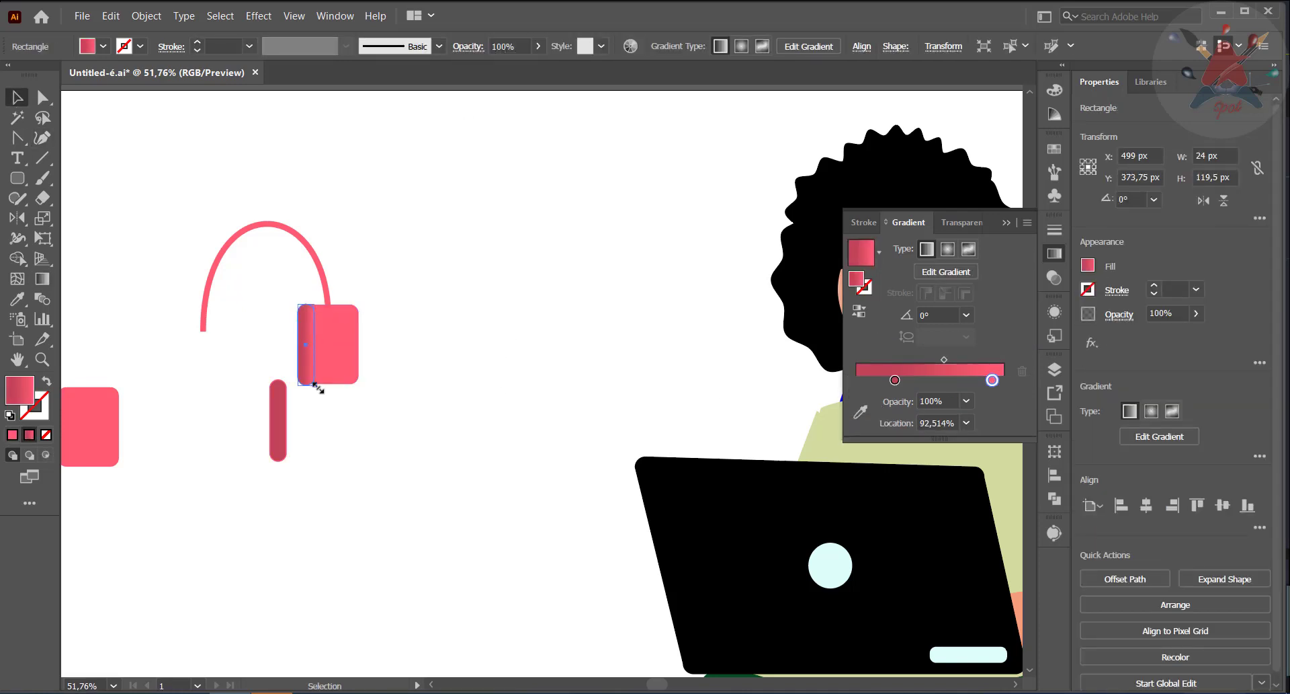
left_click(521, 383)
double_click(862, 361)
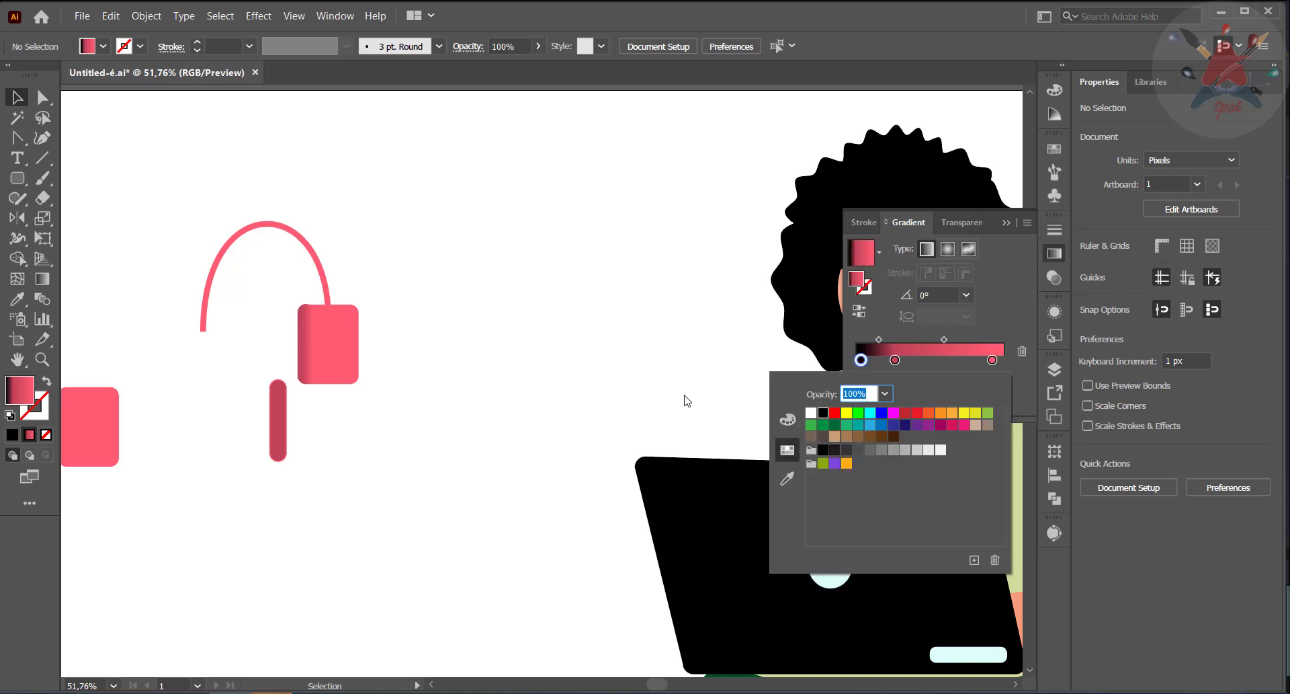
left_click(851, 310)
left_click(19, 100)
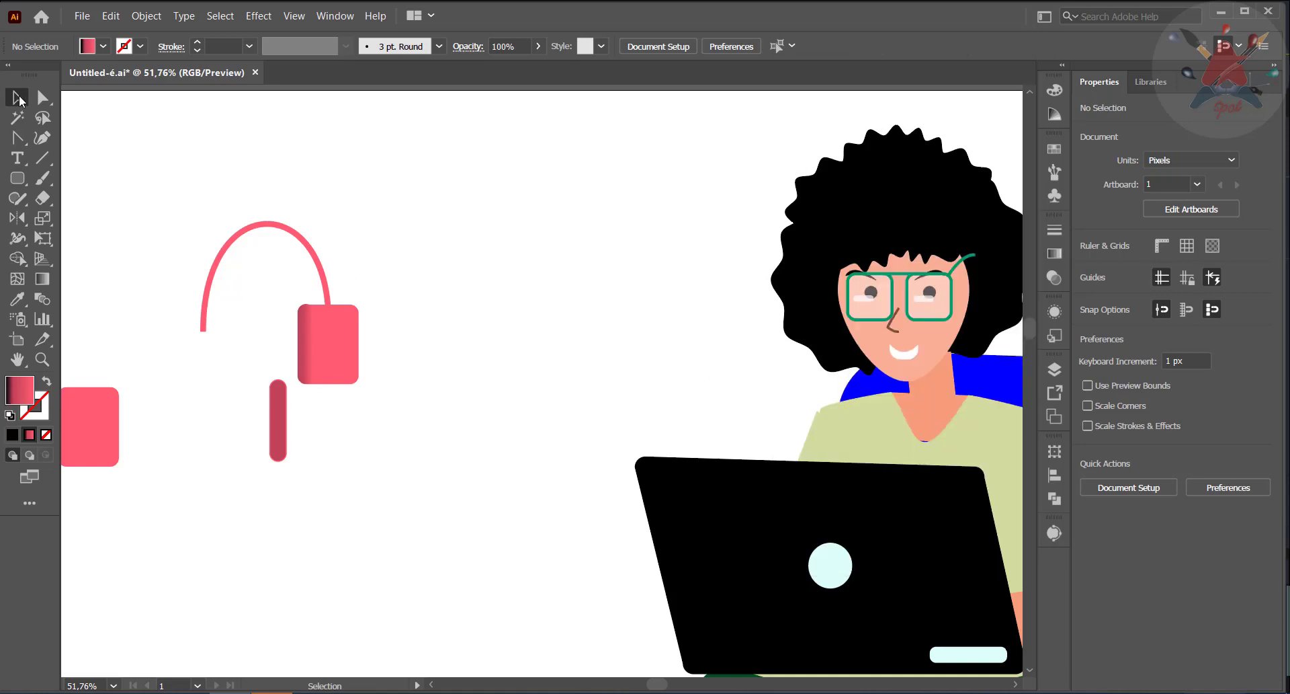
Step: Add a copy of the gradient strip, rotated 180°, along the ear cup's right edge
left_click_drag(282, 419, 310, 343)
left_click_drag(484, 468, 443, 458)
left_click_drag(465, 355, 358, 374)
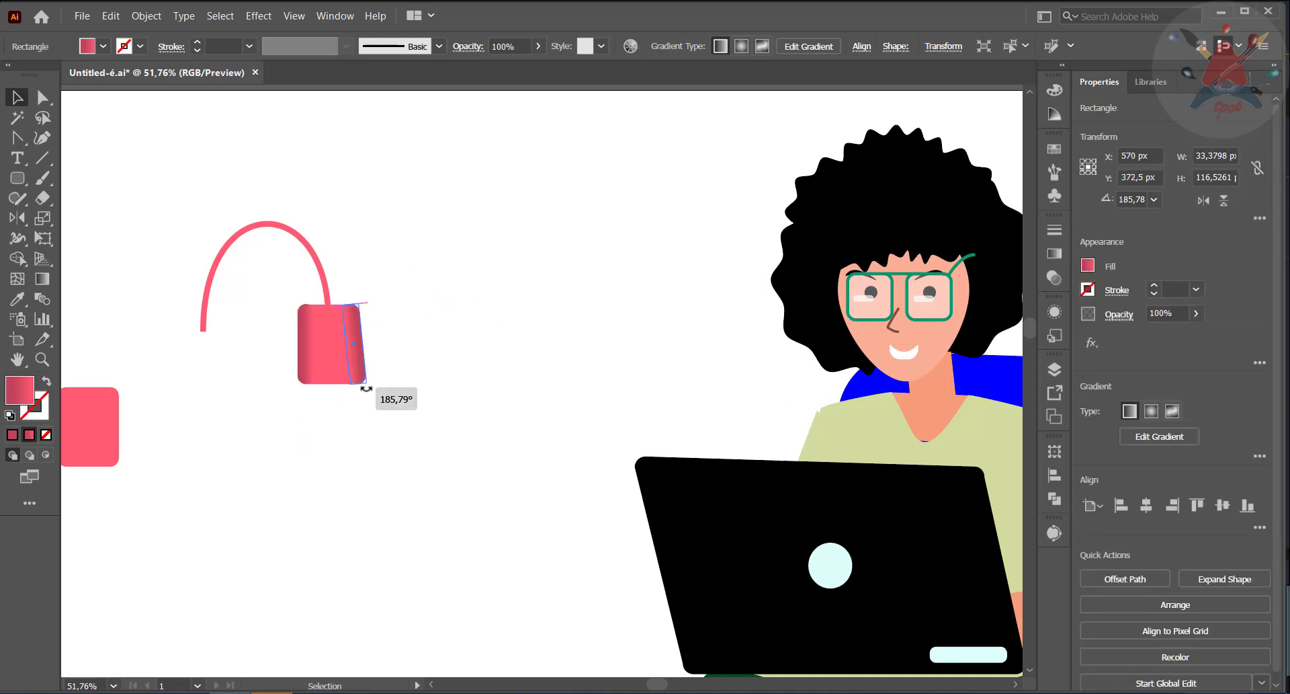
left_click(512, 351)
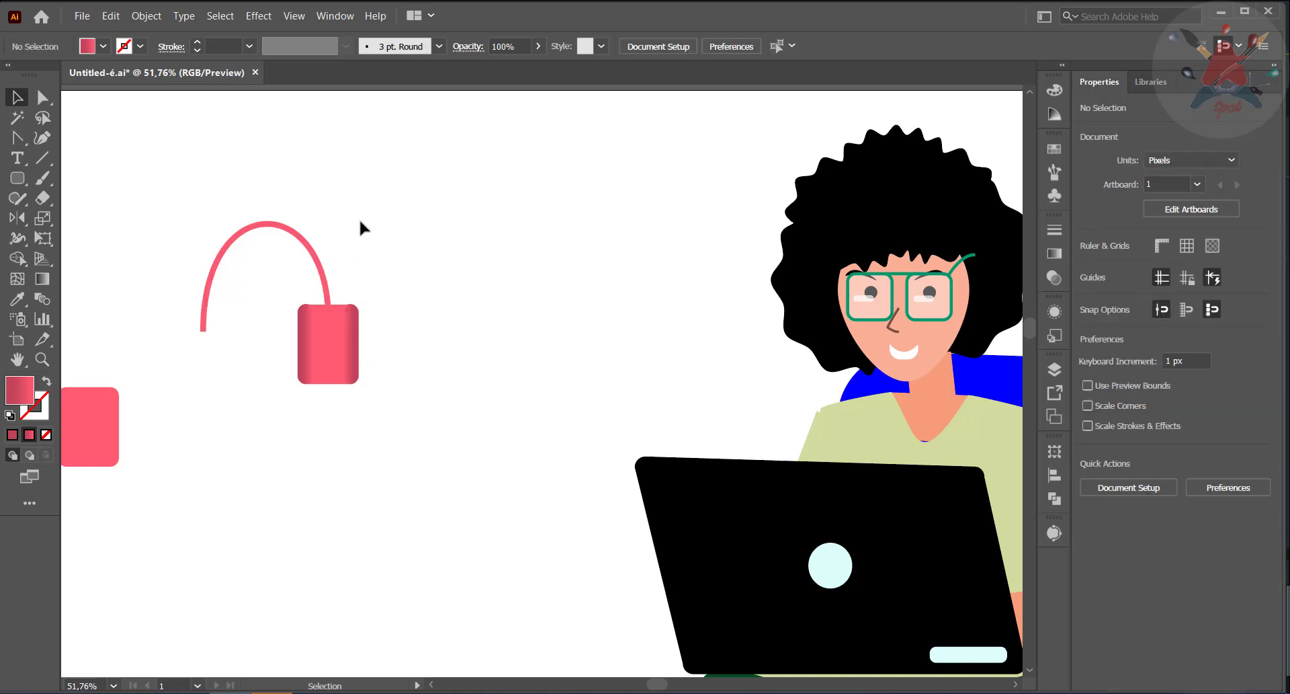
Step: Group the arch with the ear cup, move the group over the head and enlarge it to about 252 × 259 px
left_click_drag(340, 193, 171, 394)
right_click(311, 319)
left_click(406, 412)
left_click_drag(291, 335, 921, 285)
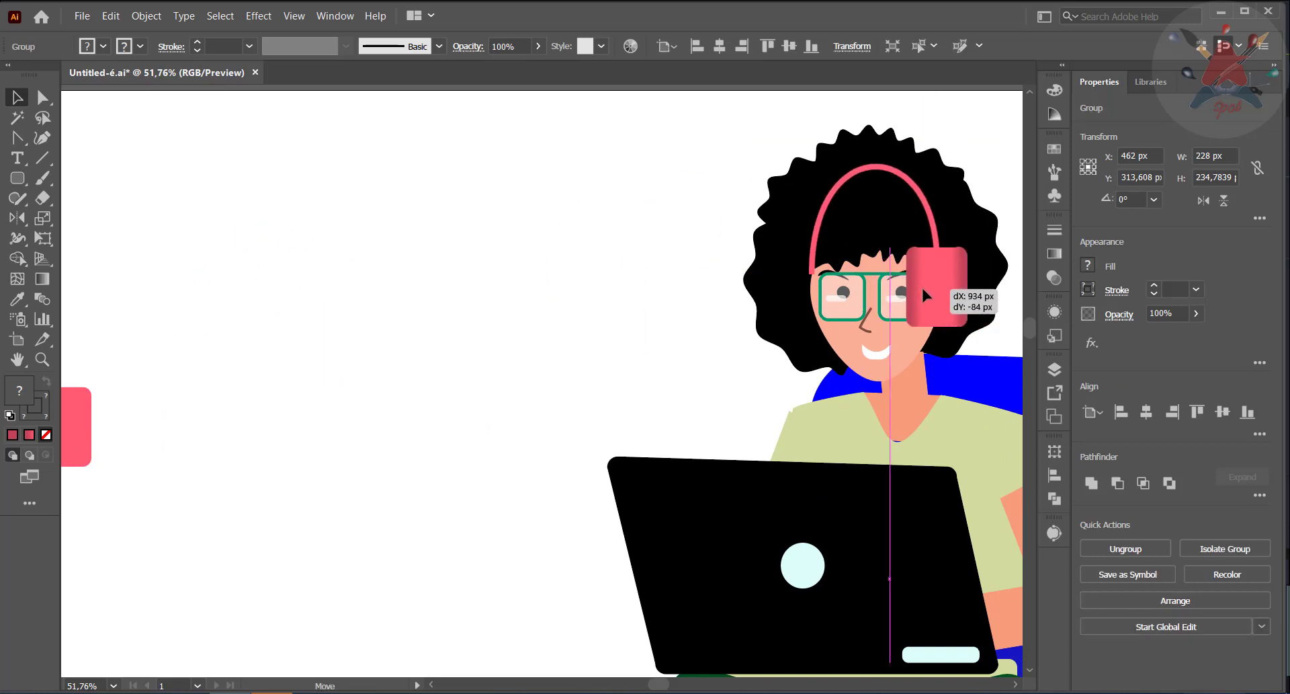
left_click_drag(974, 165, 979, 159)
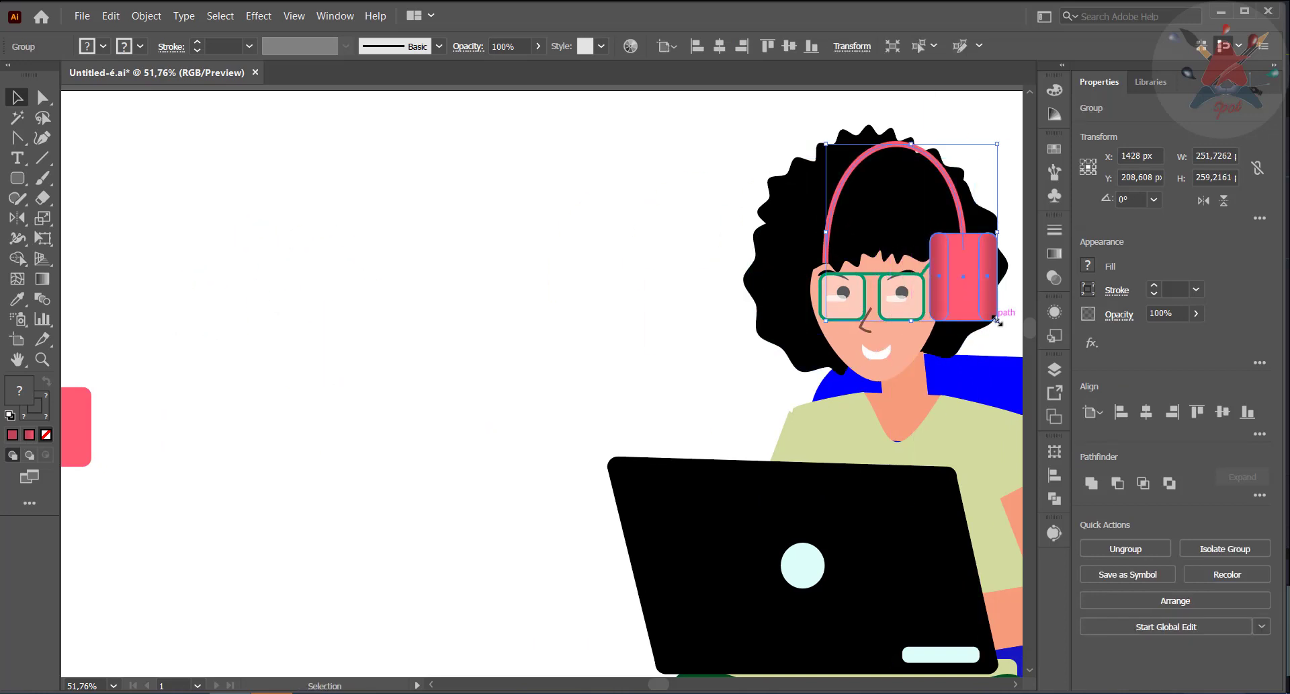
Step: Move the headphones beside the head, ungroup them and group the ear cup's pieces on their own
left_click_drag(961, 316, 649, 286)
right_click(689, 320)
left_click(726, 409)
left_click(612, 296)
left_click_drag(591, 294, 717, 312)
right_click(704, 301)
left_click(739, 390)
Step: Delete the spare pink rectangle and copy the ear cup to the arch's left end
left_click(289, 369)
left_click_drag(88, 425, 491, 327)
key("Delete")
left_click_drag(683, 289, 547, 290)
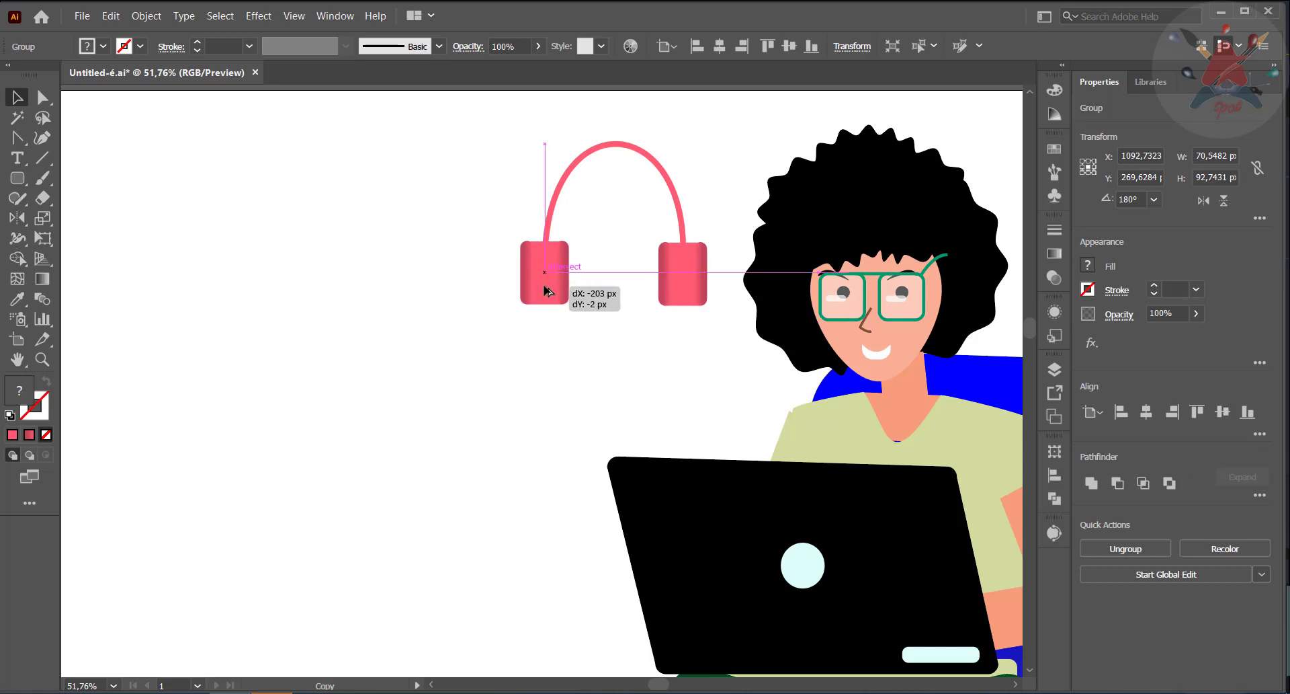
left_click(611, 307)
Step: Ungroup the whole figure and separate the head group so its parts can be handled individually
left_click(784, 302)
right_click(784, 301)
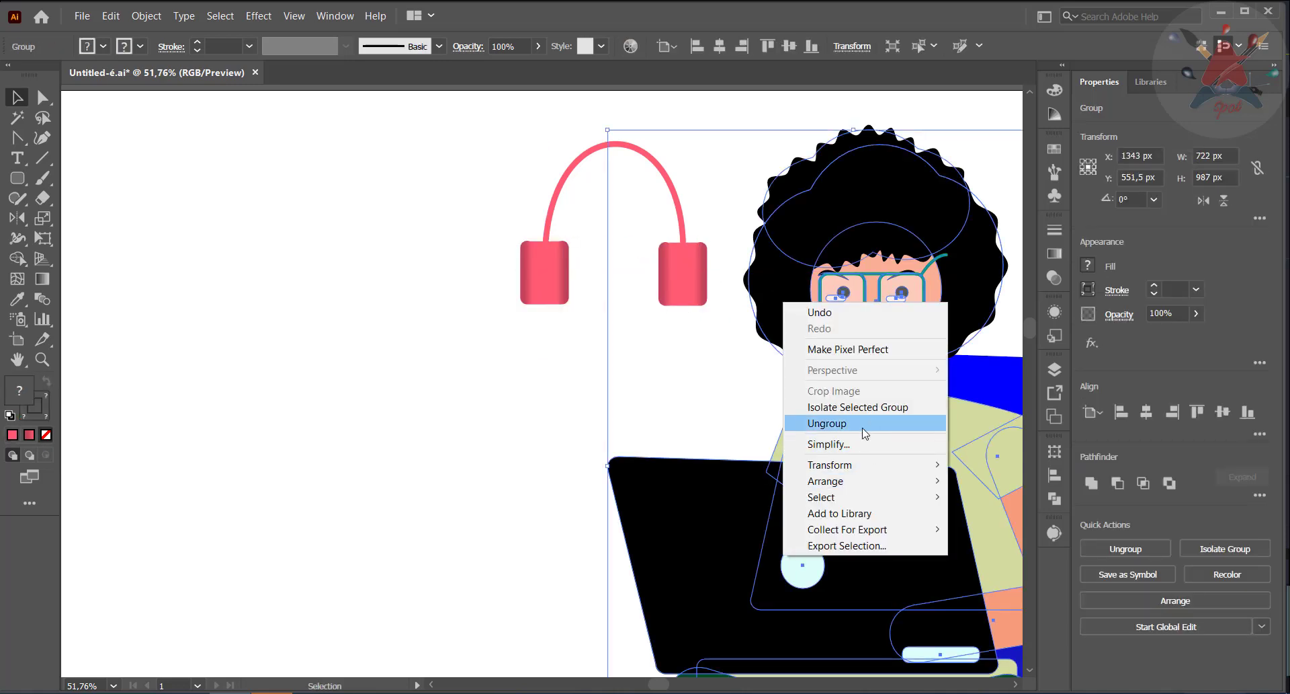
left_click(865, 425)
left_click(728, 362)
left_click(781, 329)
right_click(796, 330)
mouse_move(874, 508)
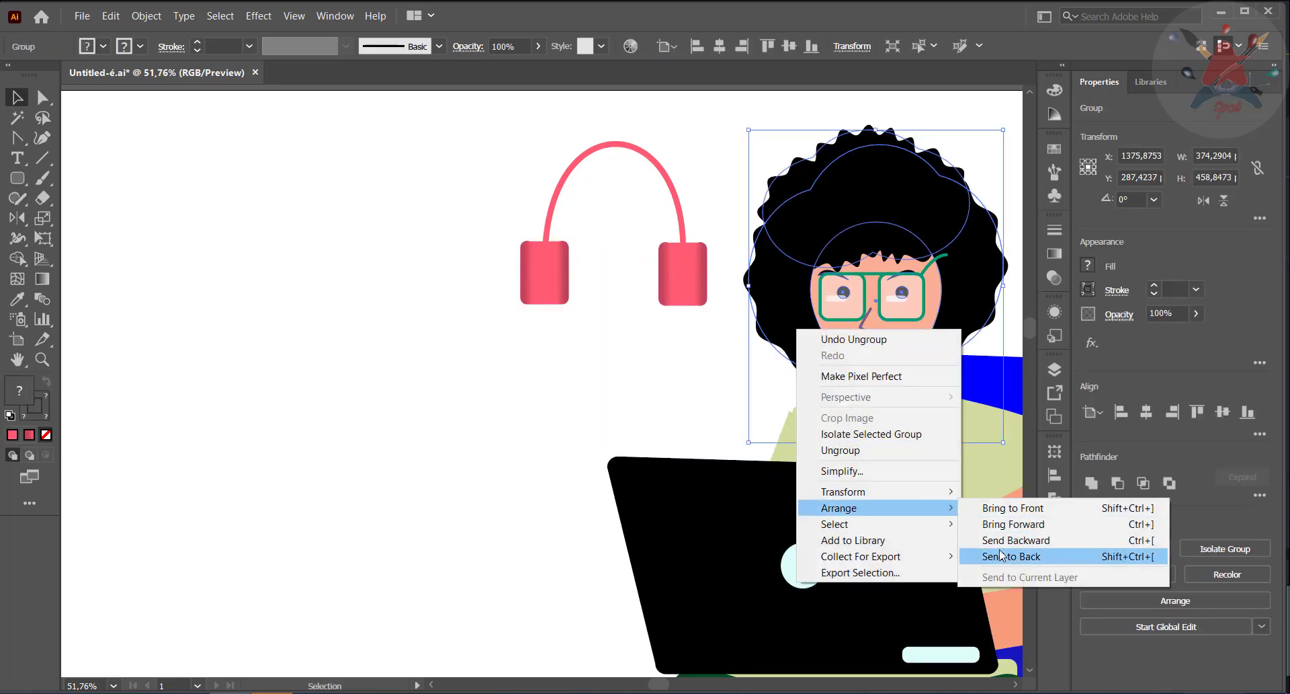
left_click(752, 361)
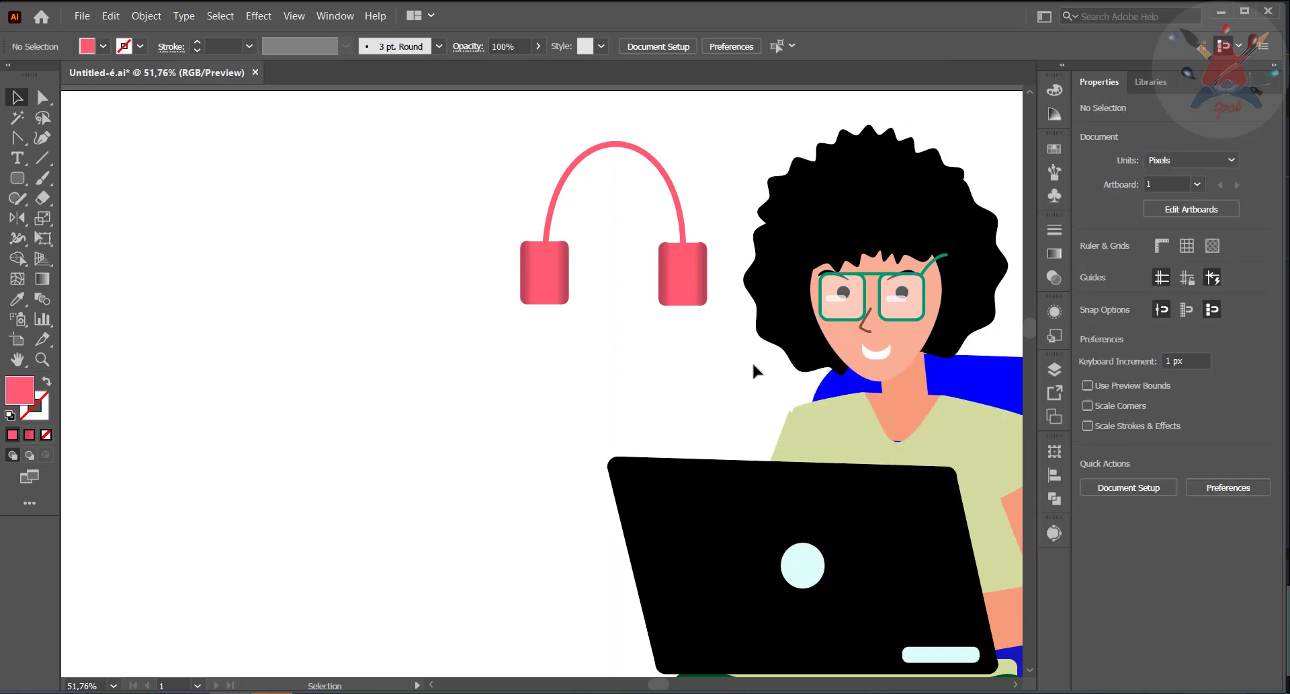
Step: Try to unite the hair pieces into one shape and send it behind the face
left_click(798, 237)
left_click(798, 236, "shift")
left_click(1092, 483)
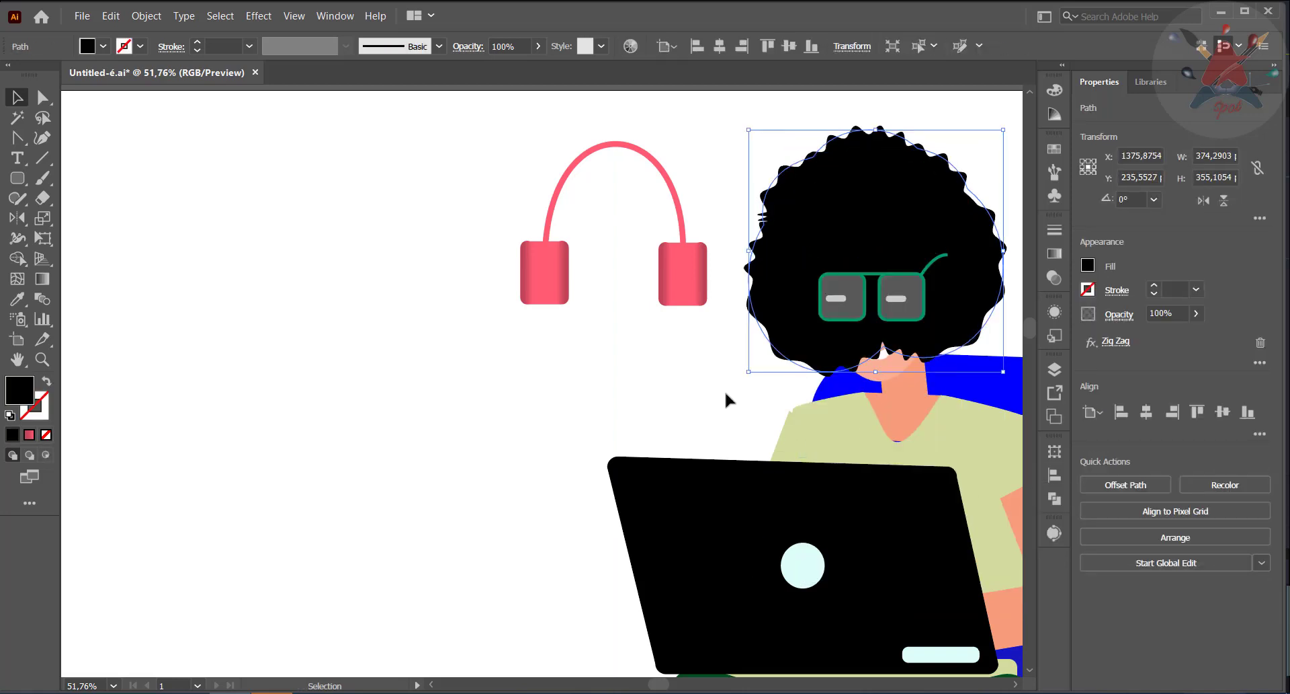
right_click(797, 270)
mouse_move(867, 533)
left_click(995, 584)
left_click(733, 394)
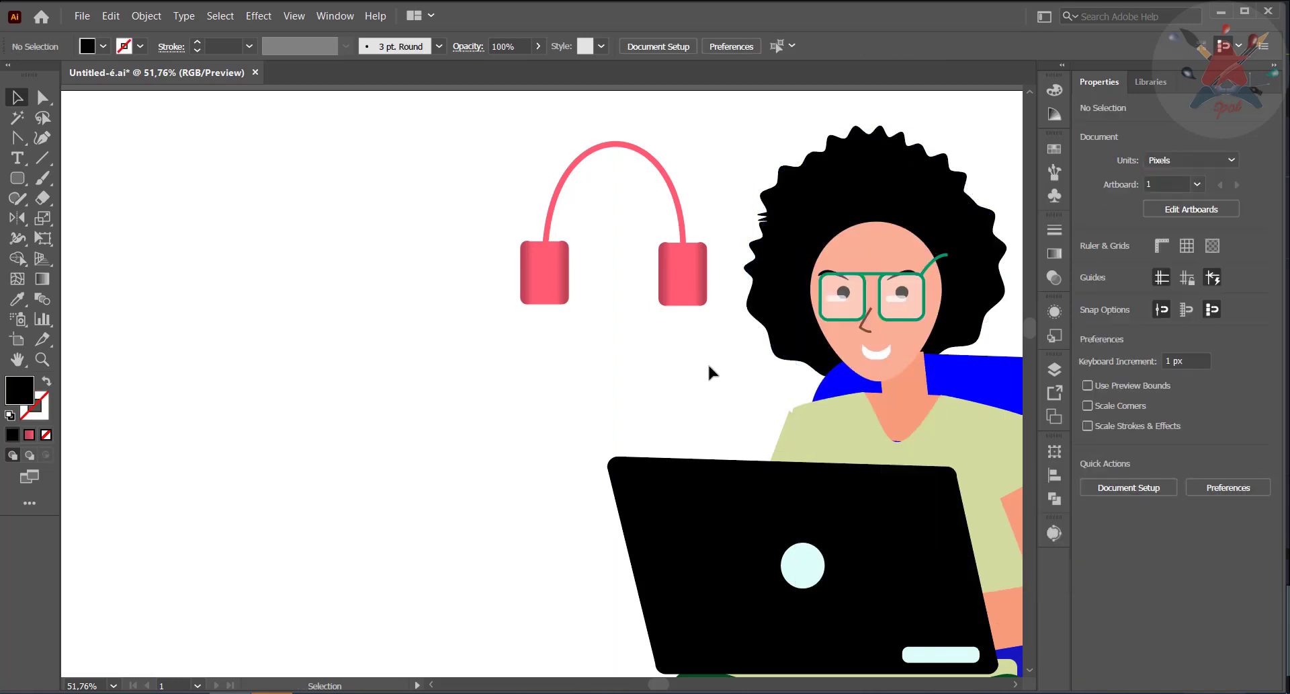
Step: Try to group the headphones, place them over the head and resize them to fit
left_click_drag(507, 146, 708, 335)
right_click(704, 278)
left_click(746, 387)
left_click(731, 370)
left_click_drag(684, 290, 951, 313)
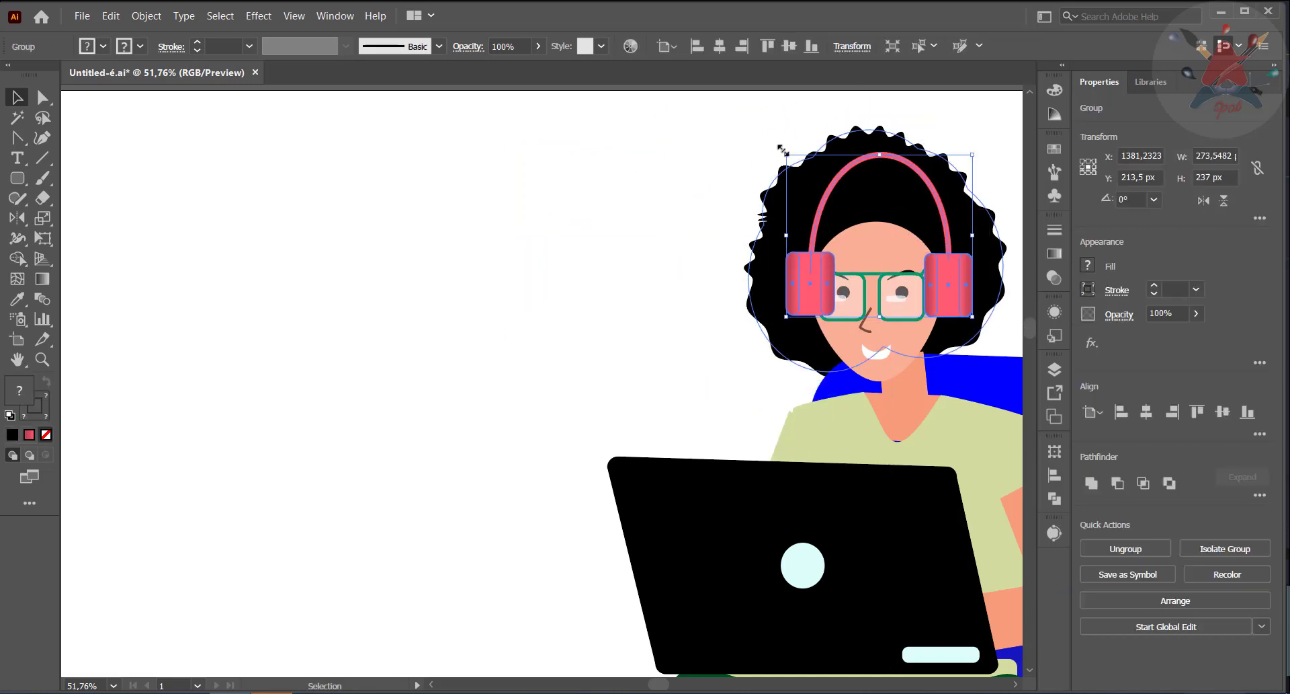
left_click_drag(787, 193, 789, 209)
left_click_drag(949, 297, 979, 257)
left_click(956, 287)
left_click(641, 287)
Step: Undo the headphone fitting and grouping and the merging of the hair pieces
key("ctrl+z")
key("ctrl+z")
key("ctrl+z")
key("ctrl+z")
key("ctrl+z")
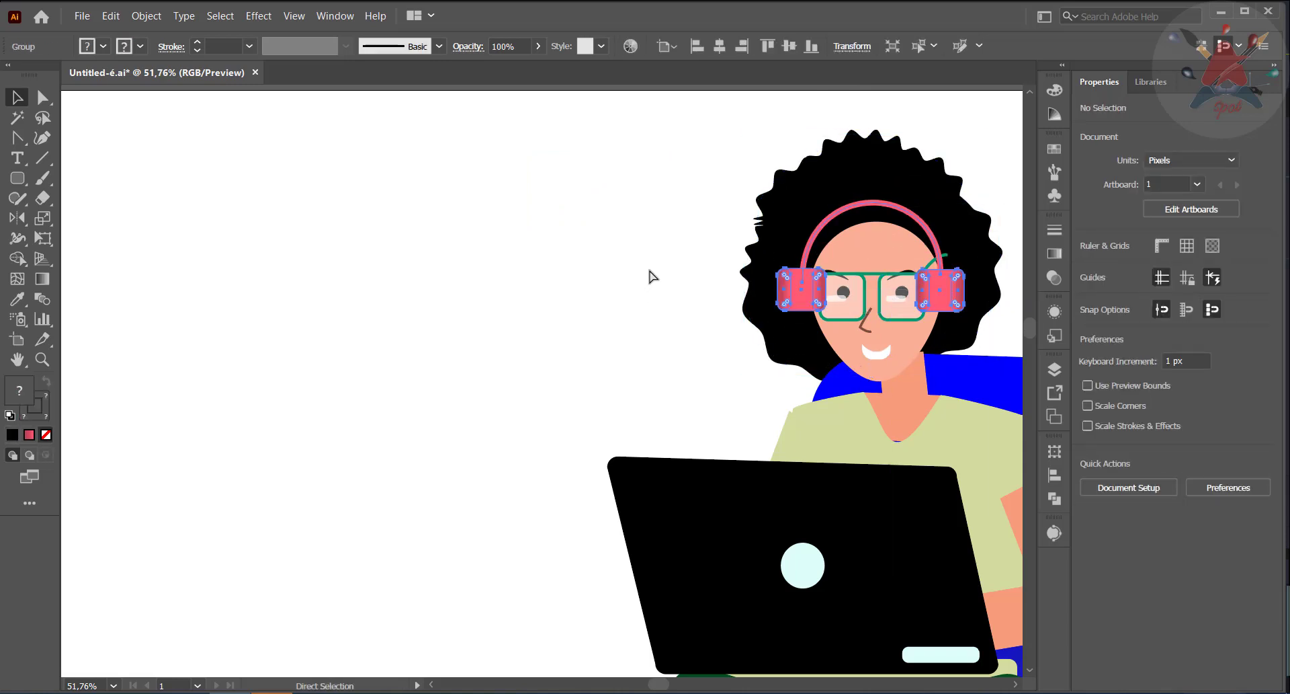
key("ctrl+z")
key("ctrl+z")
key("ctrl+z")
Step: Move the front hair piece off the head to the empty area beside the figure
left_click(529, 405)
left_click_drag(855, 215, 320, 216)
Step: Place the right ear cup at the side of the face, shrink it, and set the arch over the top of the head
left_click_drag(694, 276, 963, 284)
left_click_drag(935, 316, 943, 301)
left_click_drag(962, 293, 955, 293)
left_click_drag(664, 174, 916, 222)
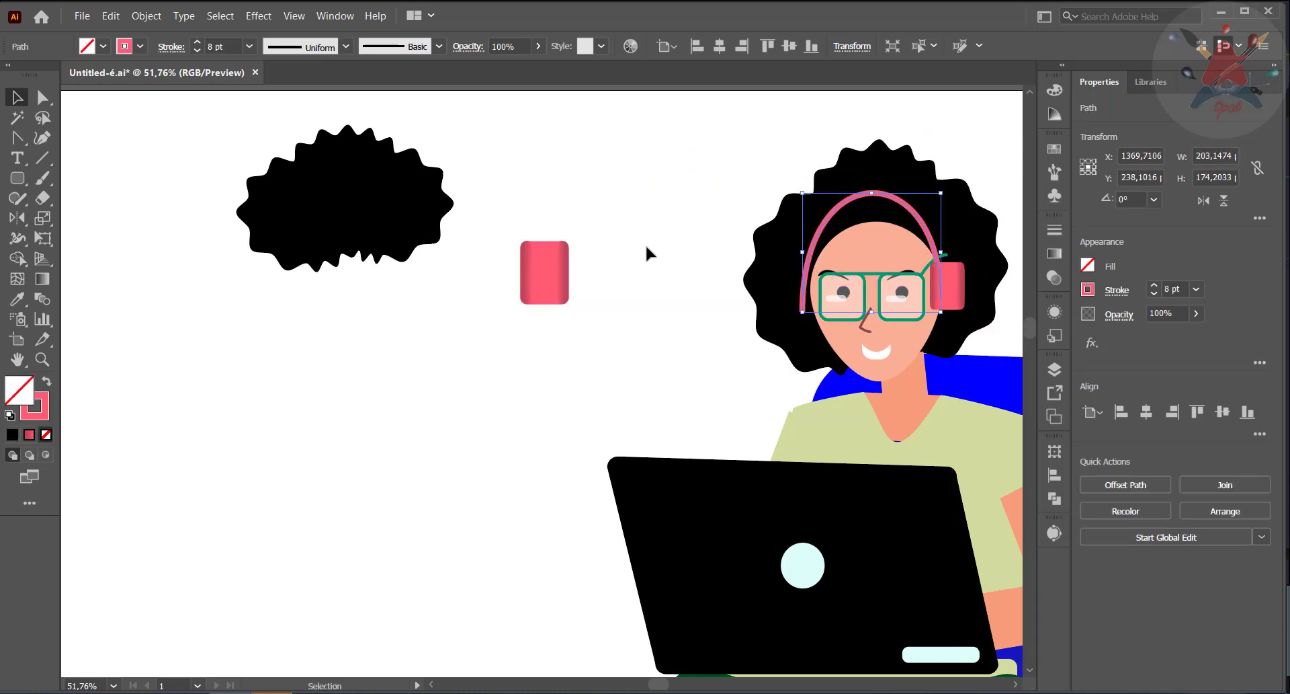
Step: Shrink the remaining ear cup and move it close to the left side of the head
left_click(526, 243)
left_click_drag(533, 256, 533, 261)
left_click_drag(554, 294, 734, 289)
Step: Restack the left ear cup behind the face and set it against the left side of the head, under the headband's end
right_click(849, 249)
right_click(675, 303)
left_click(645, 389)
right_click(767, 282)
mouse_move(868, 461)
left_click(962, 508)
right_click(775, 294)
left_click(986, 607)
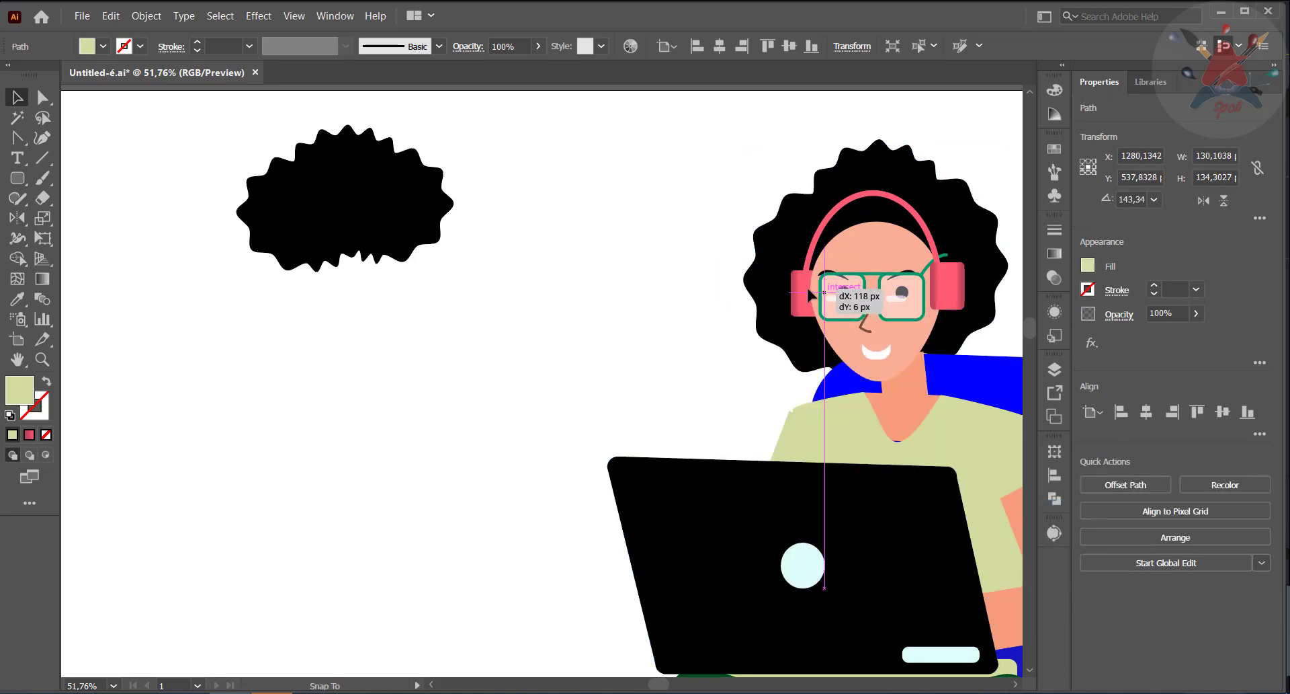
left_click_drag(810, 293, 803, 294)
Step: Move the front hair piece back onto the top of the head, with the headband arch lying over it
left_click_drag(889, 195, 392, 291)
left_click_drag(360, 203, 875, 208)
left_click(924, 205)
left_click(574, 288)
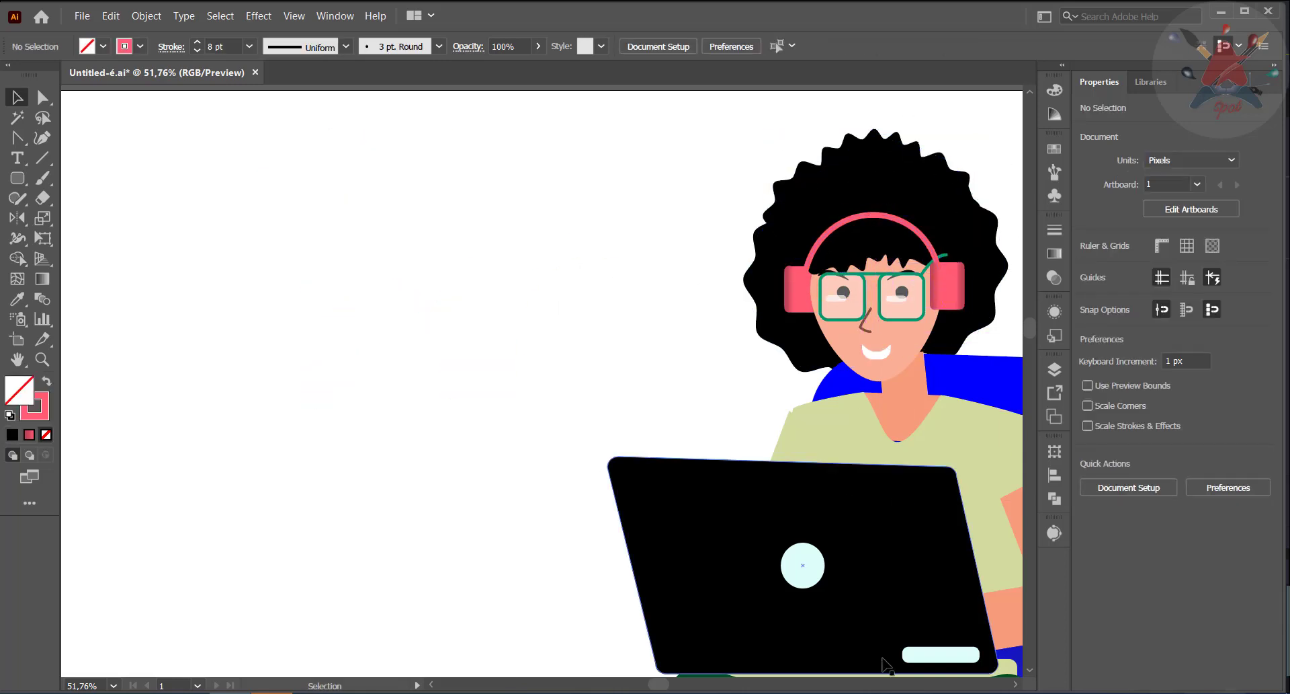
Step: Draw a curved pink 8 pt headphone cable with the Pen tool, from the right ear cup down past the arm to the laptop's lower corner
left_click(41, 359)
left_click(922, 374, "alt")
scroll(498, 477, "down", 1)
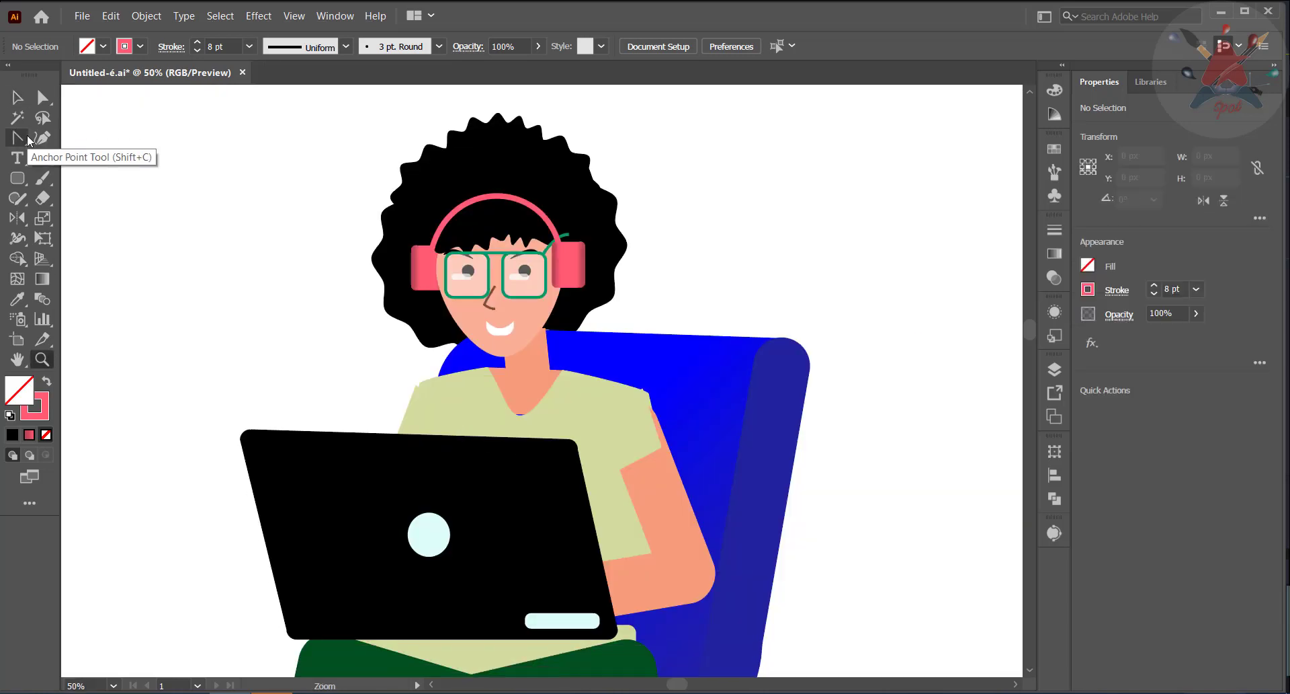
left_click(17, 138)
left_click(568, 288)
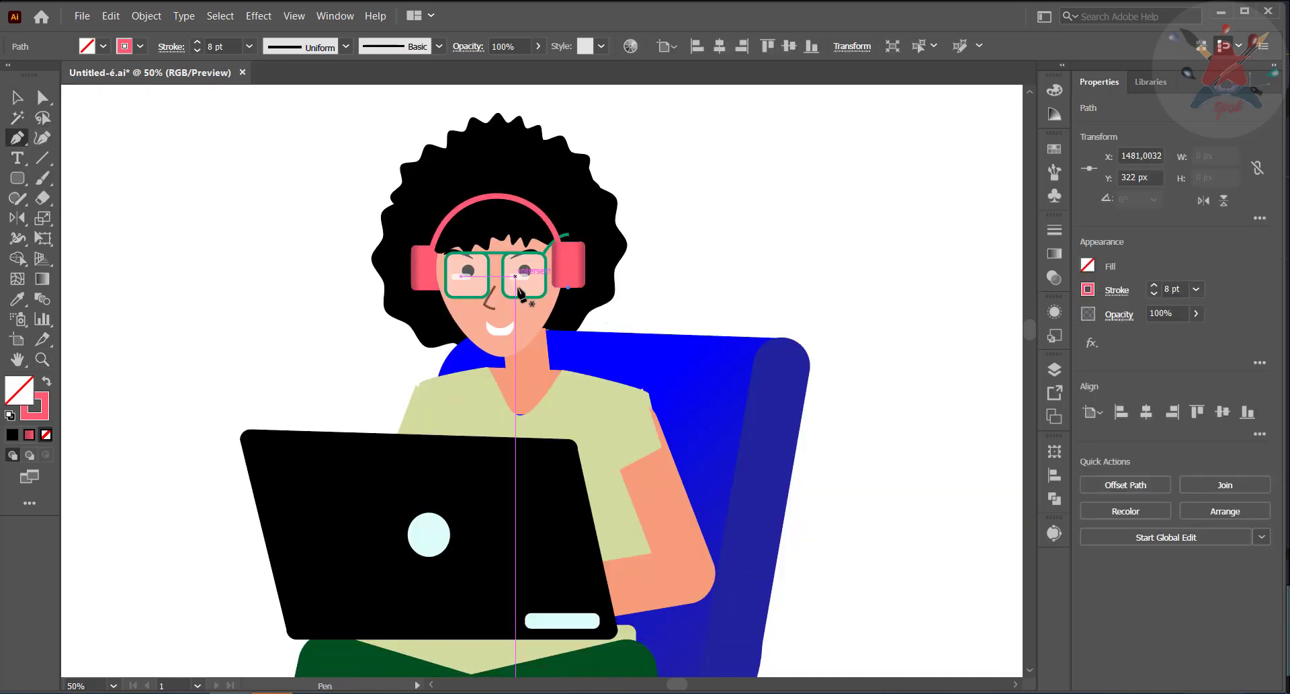
left_click_drag(609, 443, 608, 453)
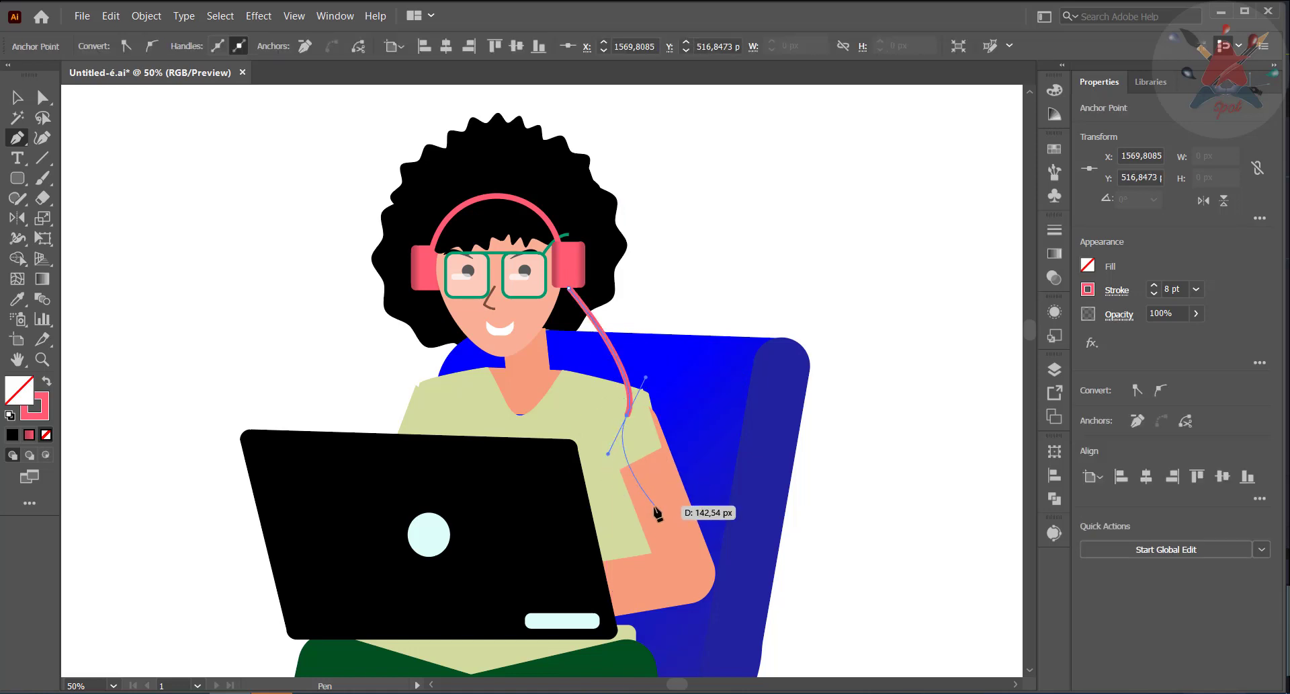
left_click_drag(638, 579, 637, 581)
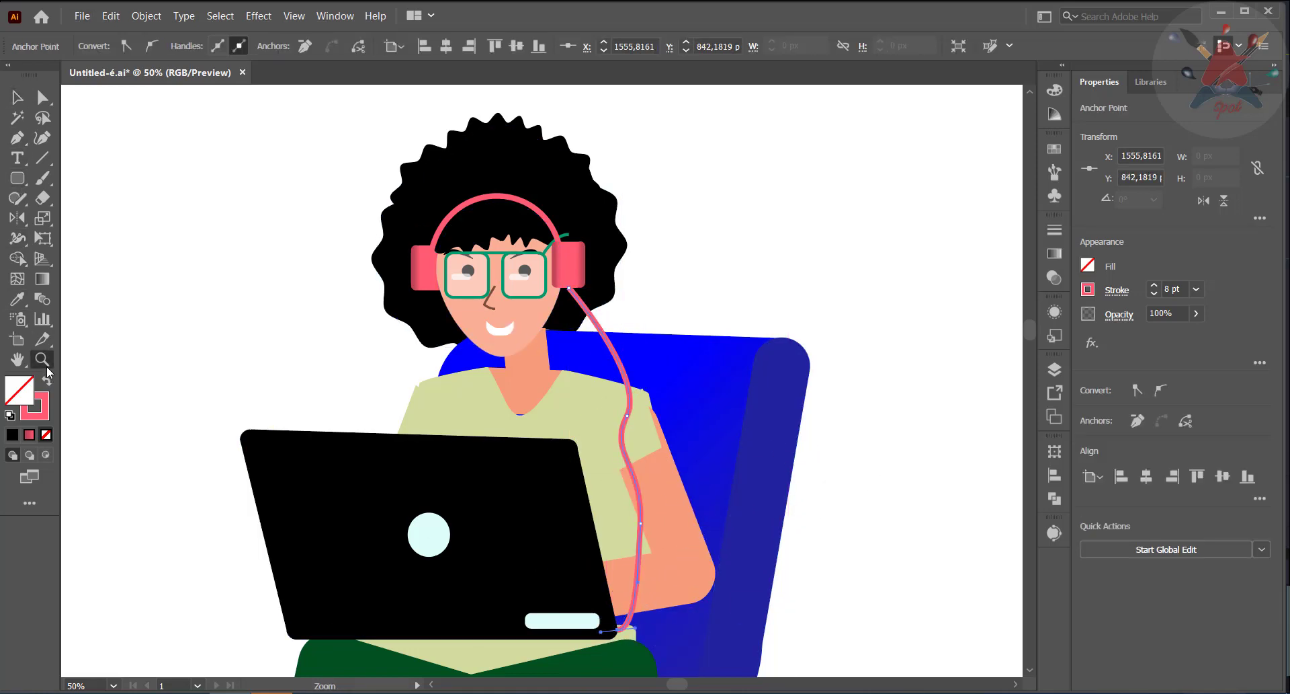
Step: Group the whole seated figure with the chair and enlarge the group on the artboard
key("ctrl+minus")
key("ctrl+minus")
key("ctrl+minus")
key("v")
left_click(729, 267)
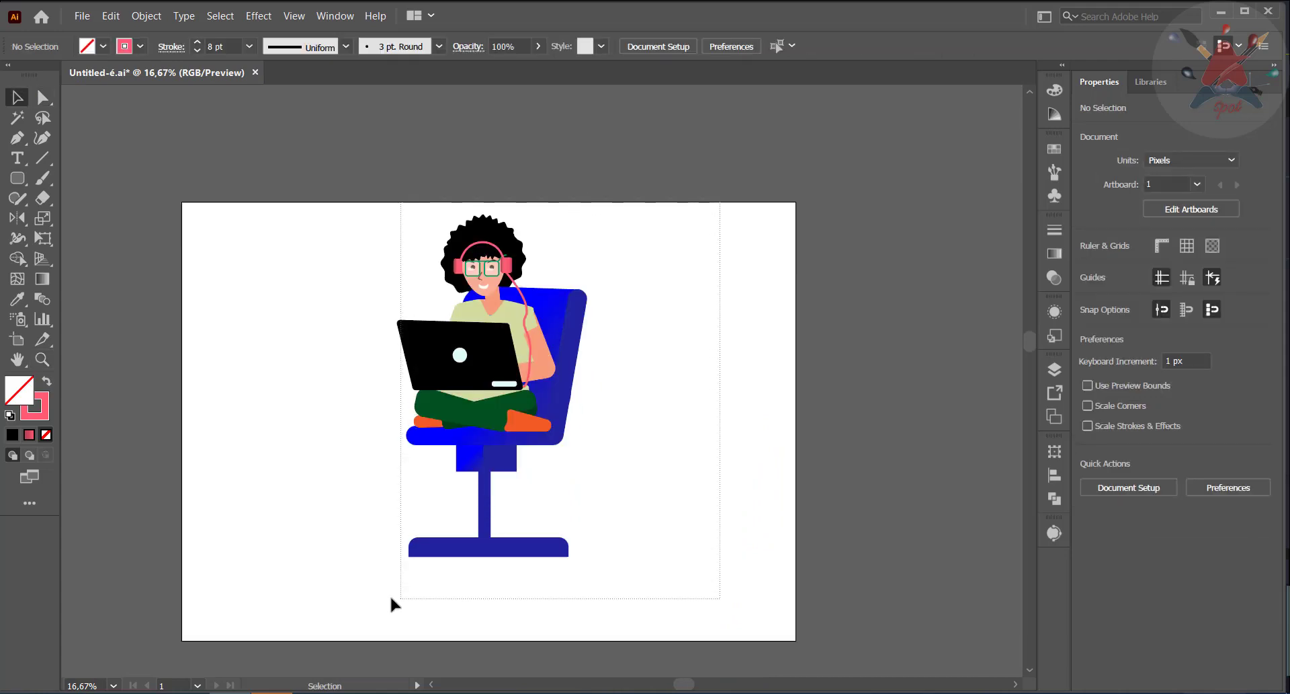
left_click_drag(391, 598, 390, 599)
right_click(452, 429)
left_click(536, 539)
left_click_drag(587, 215, 638, 179)
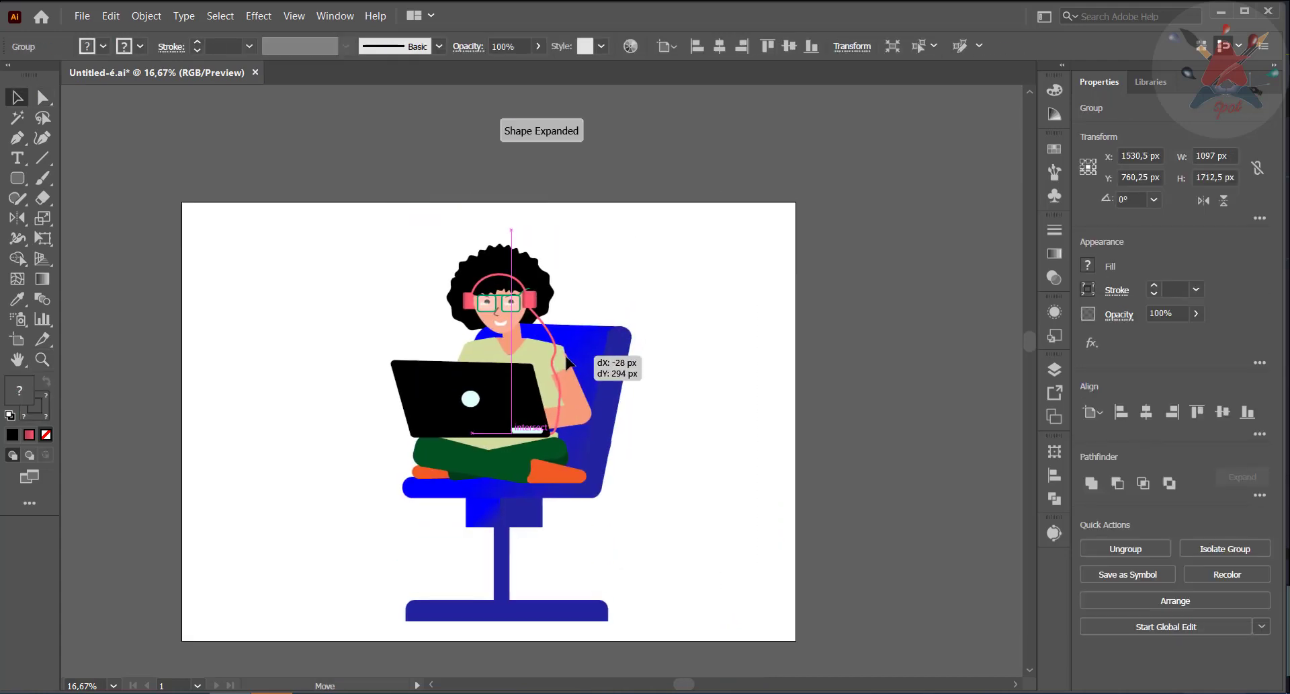